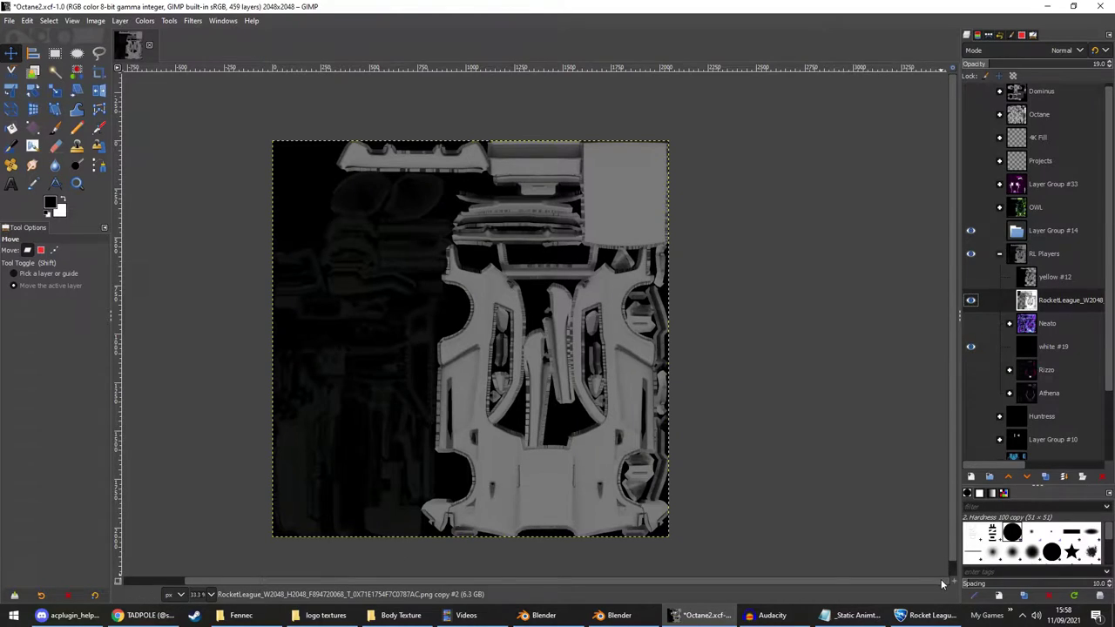
# Inspect the Fennec body texture PNG in the Body Texture folder in File Explorer
pyautogui.hscroll(-2, 866, 498)
pyautogui.scroll(-1, 866, 498)
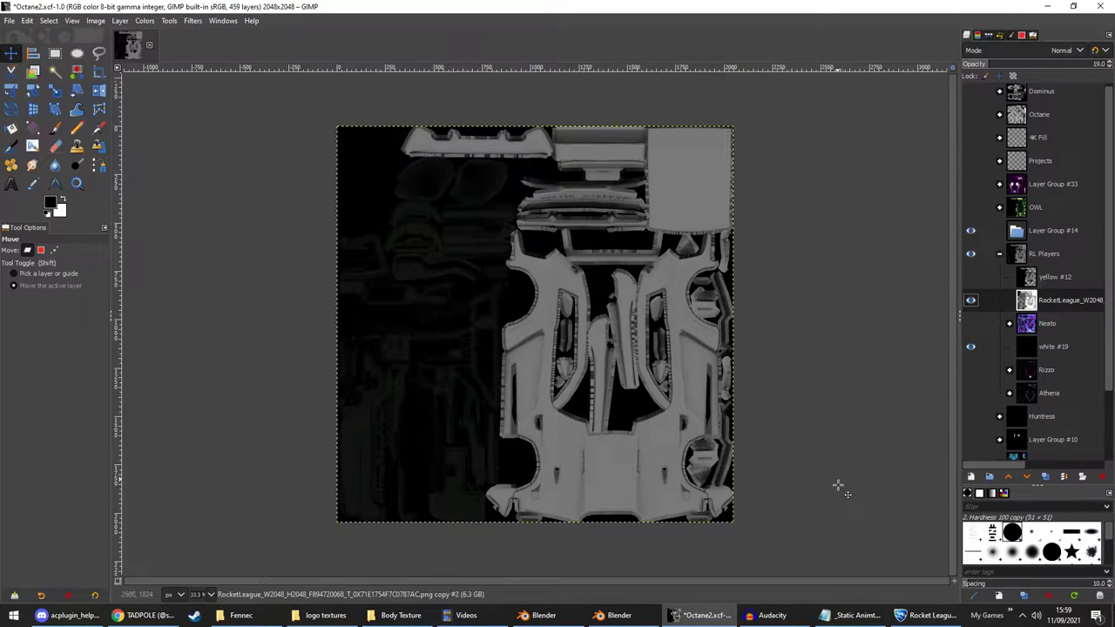
pyautogui.moveTo(340, 616)
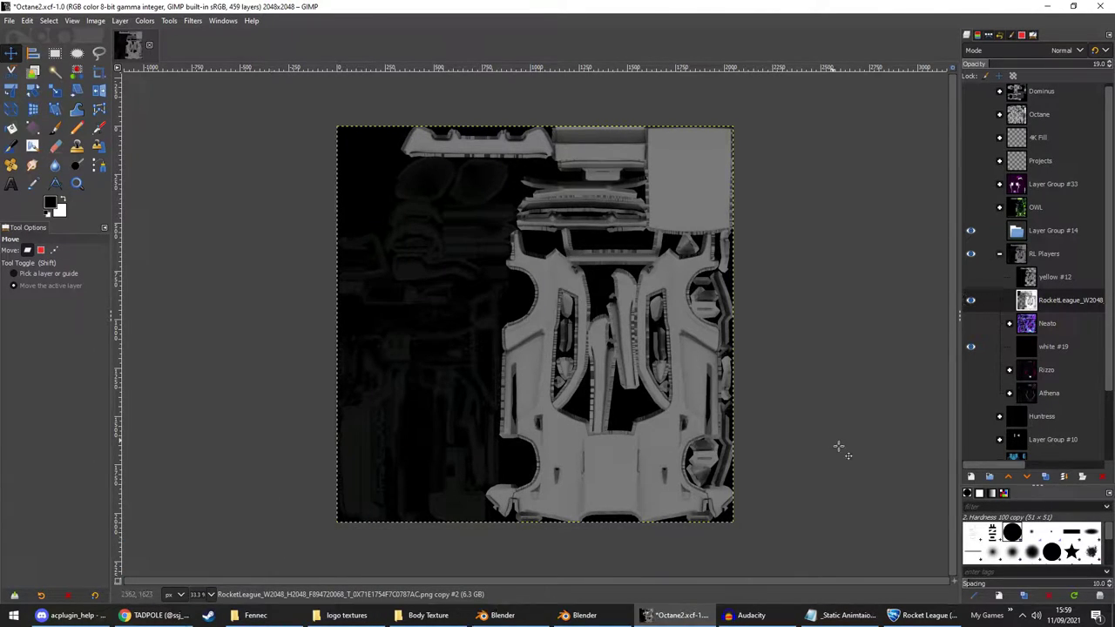
pyautogui.click(449, 615)
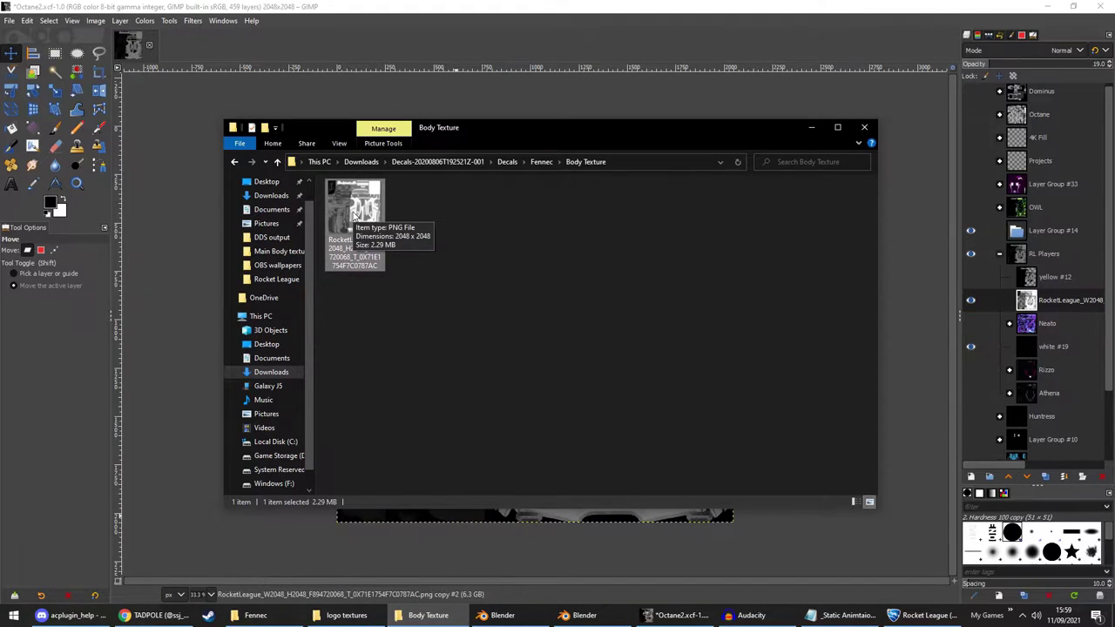
pyautogui.hotkey('alt', 'Tab')
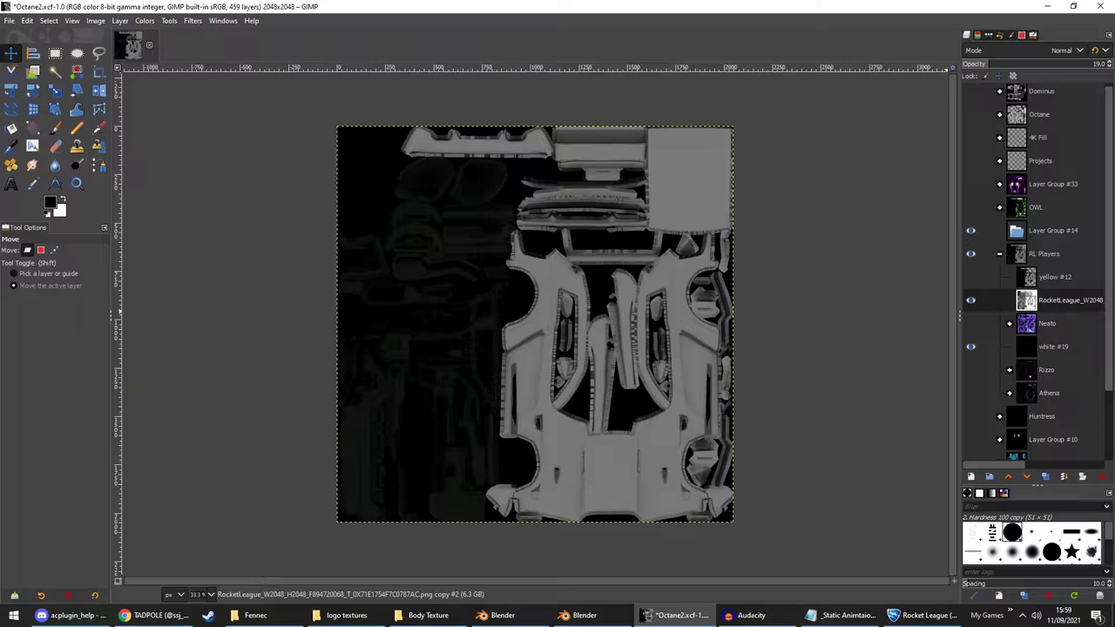
pyautogui.hotkey('alt', 'Tab')
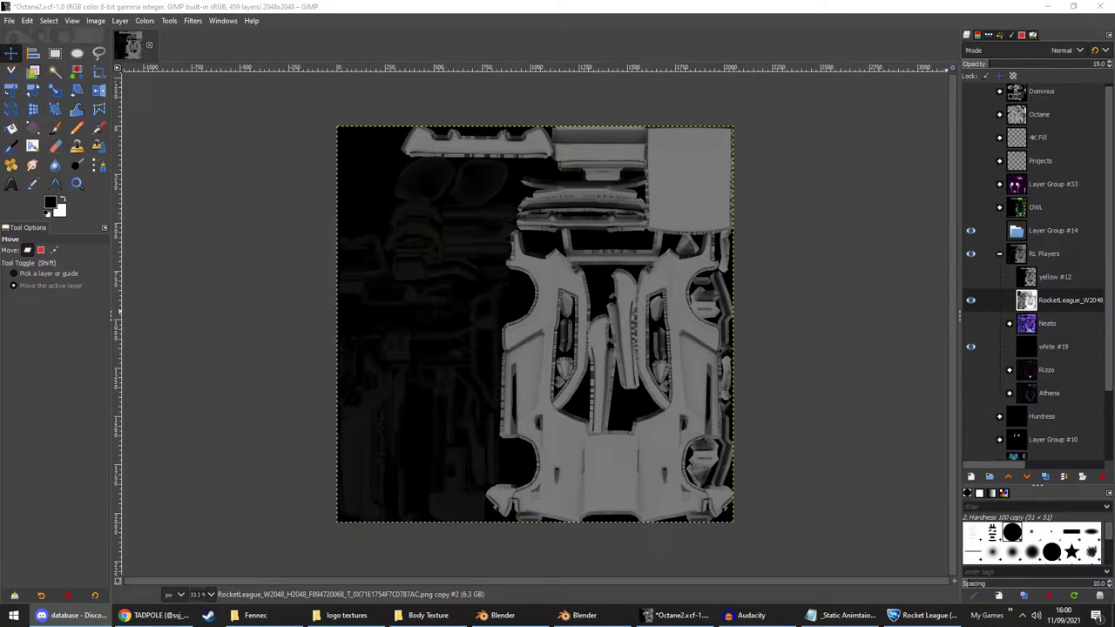
# Switch to Discord, find the direct link to the full texture database in the database channel, and return to GIMP
pyautogui.hotkey('alt', 'Tab')
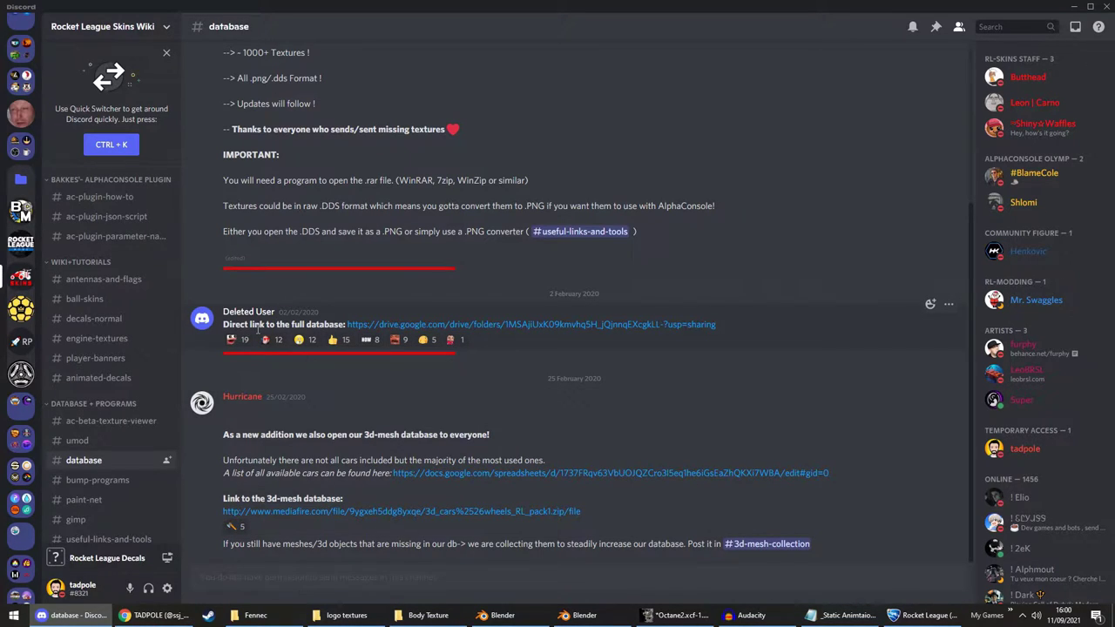
pyautogui.moveTo(251, 326); pyautogui.dragTo(345, 326)
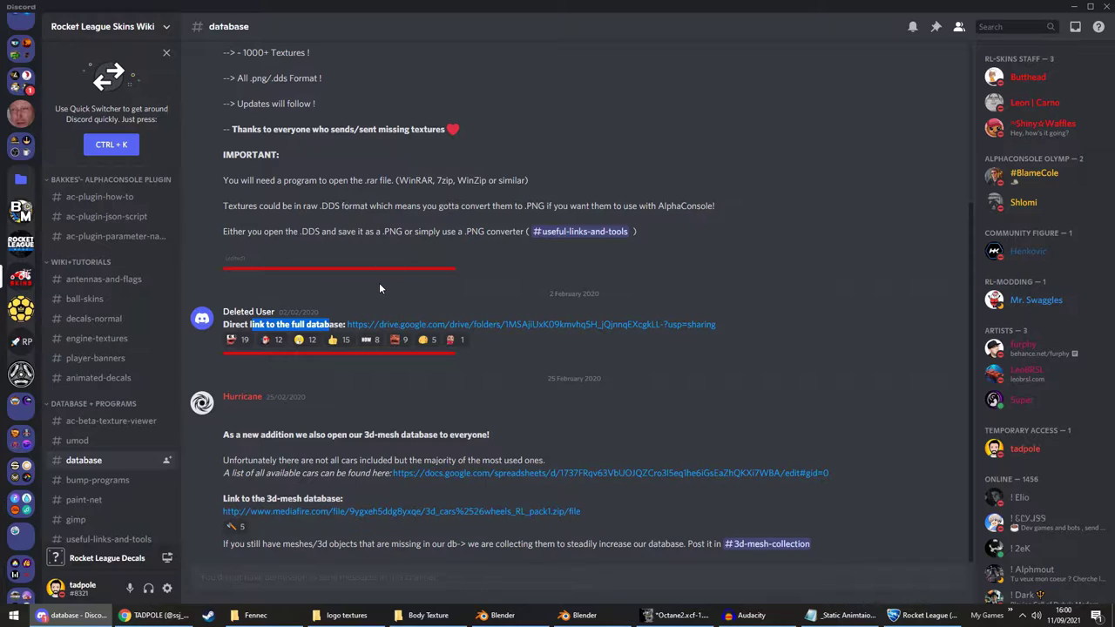
pyautogui.press('super+Down')
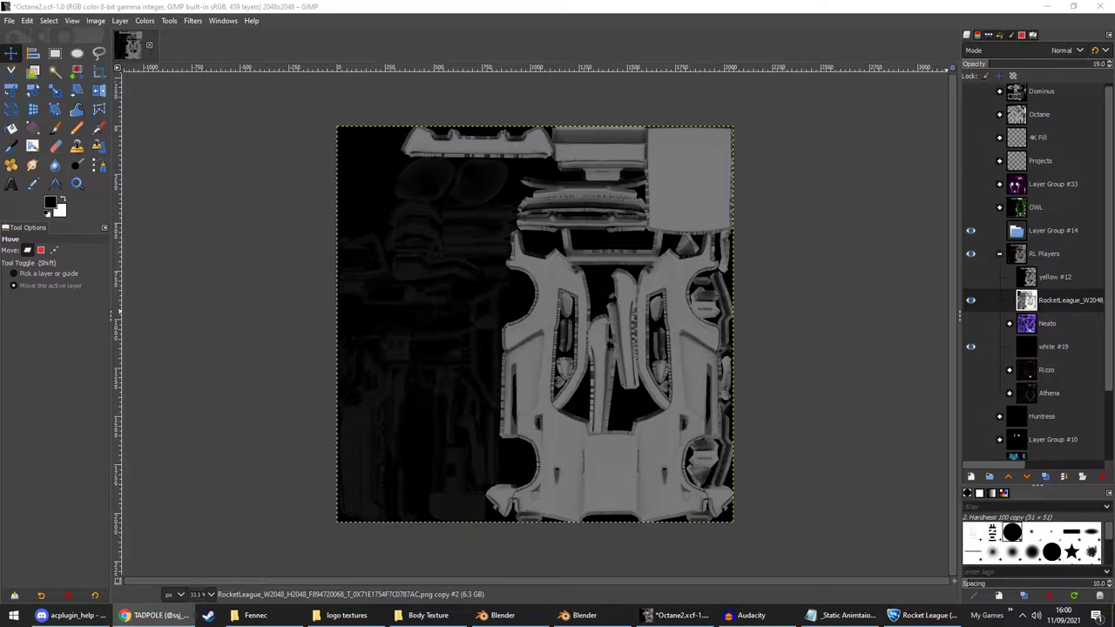
pyautogui.click(755, 140)
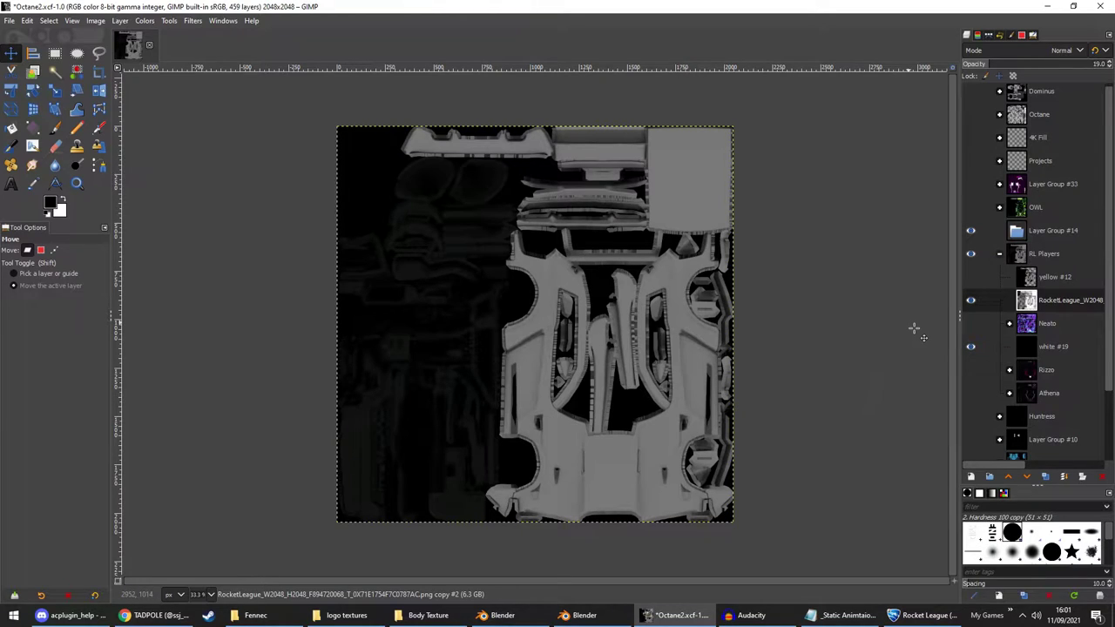
# Add the 66-0HOIaA logo from the logo textures folder to Layer Group #14 and move it over the template's upper-right rectangular panel
pyautogui.press('1')
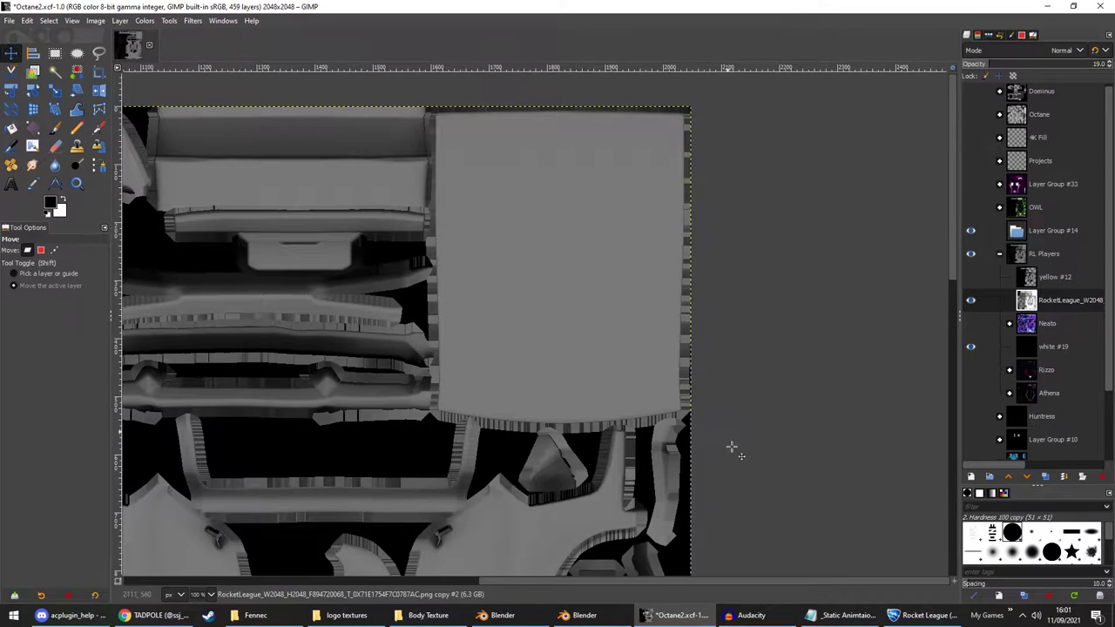
pyautogui.click(347, 615)
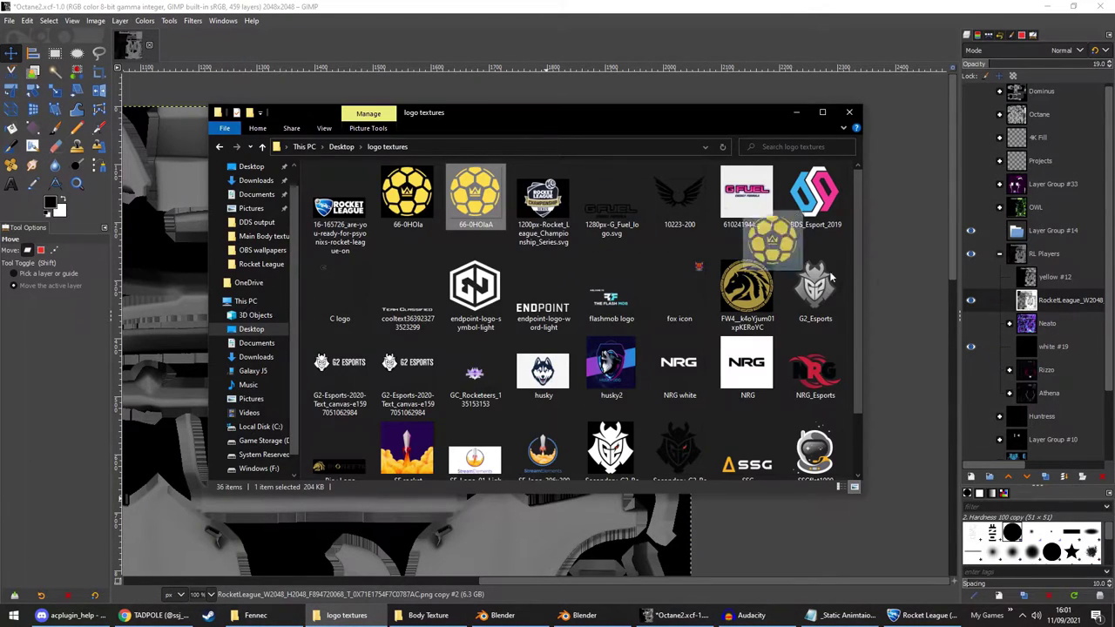
pyautogui.moveTo(1021, 250); pyautogui.dragTo(1021, 250)
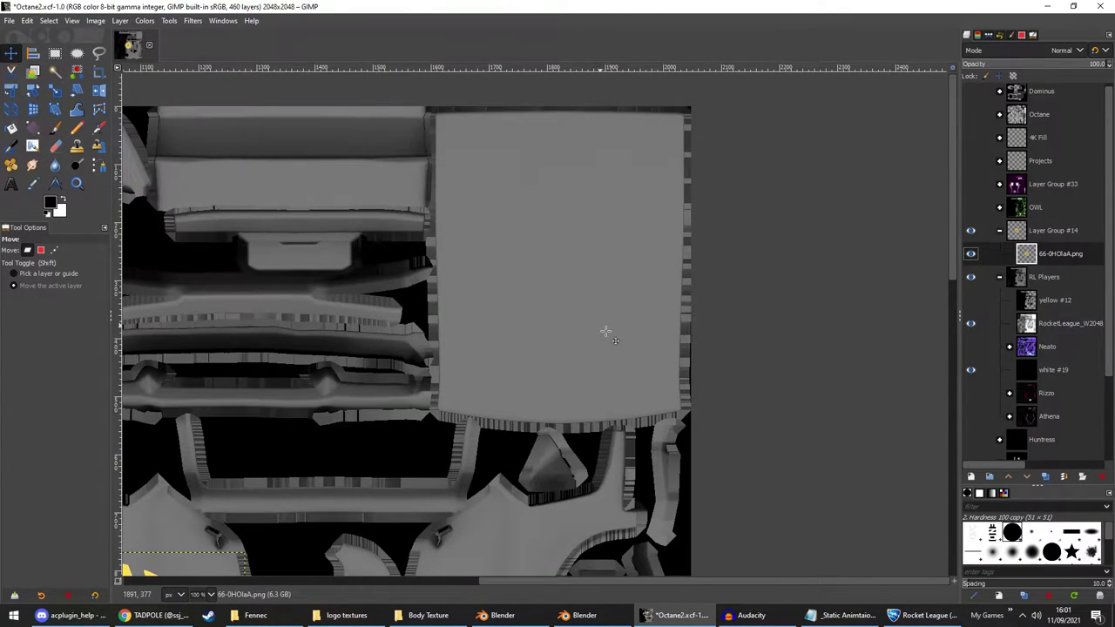
pyautogui.scroll(-3, 604, 331)
pyautogui.moveTo(466, 448); pyautogui.dragTo(620, 277)
pyautogui.scroll(3, 615, 283)
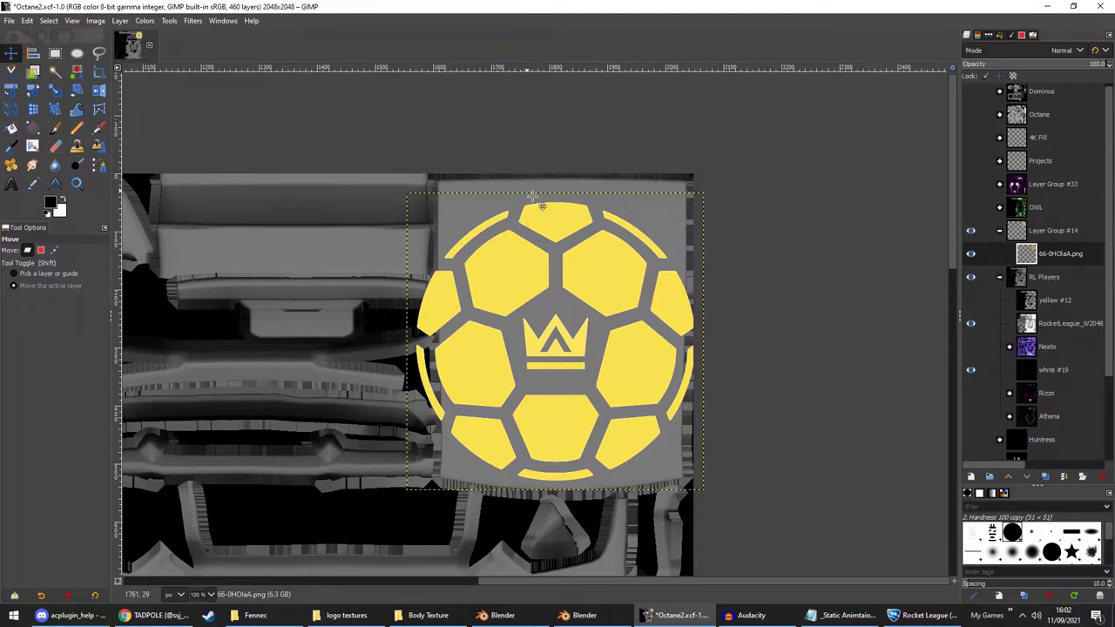
# Scale the soccer ball logo to about 0.31 of its size with Unified Transform and place it in the panel's upper-left corner
pyautogui.hotkey('shift', 't')
pyautogui.click(539, 202)
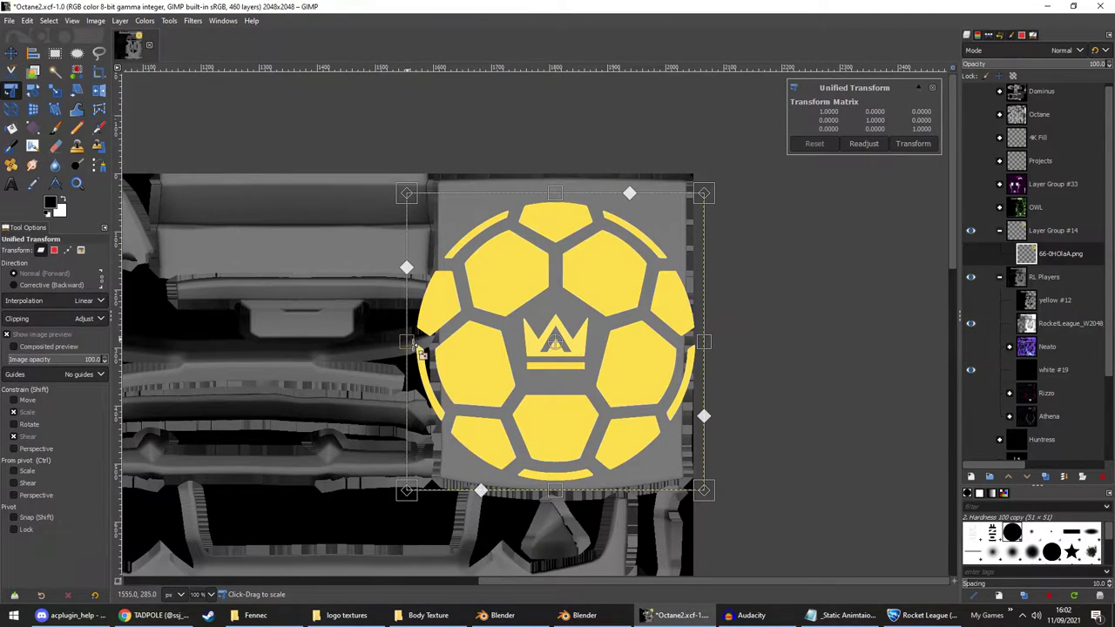
pyautogui.moveTo(422, 353); pyautogui.dragTo(555, 333)
pyautogui.moveTo(637, 314); pyautogui.dragTo(549, 234)
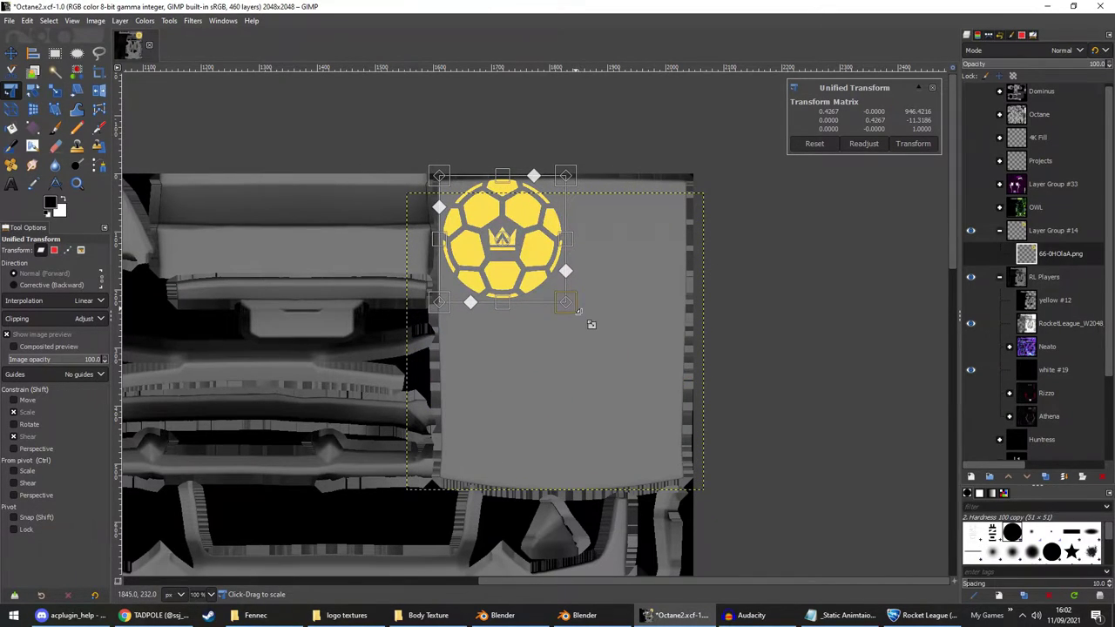
pyautogui.moveTo(576, 314); pyautogui.dragTo(552, 291)
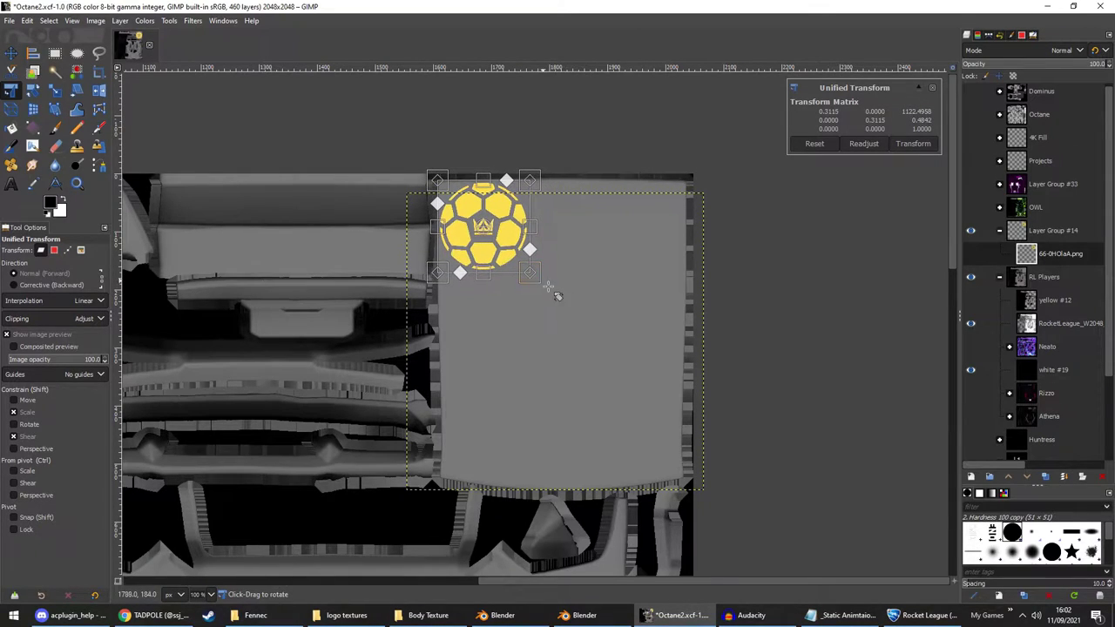
pyautogui.click(923, 144)
pyautogui.press('m')
pyautogui.moveTo(510, 248); pyautogui.dragTo(505, 243)
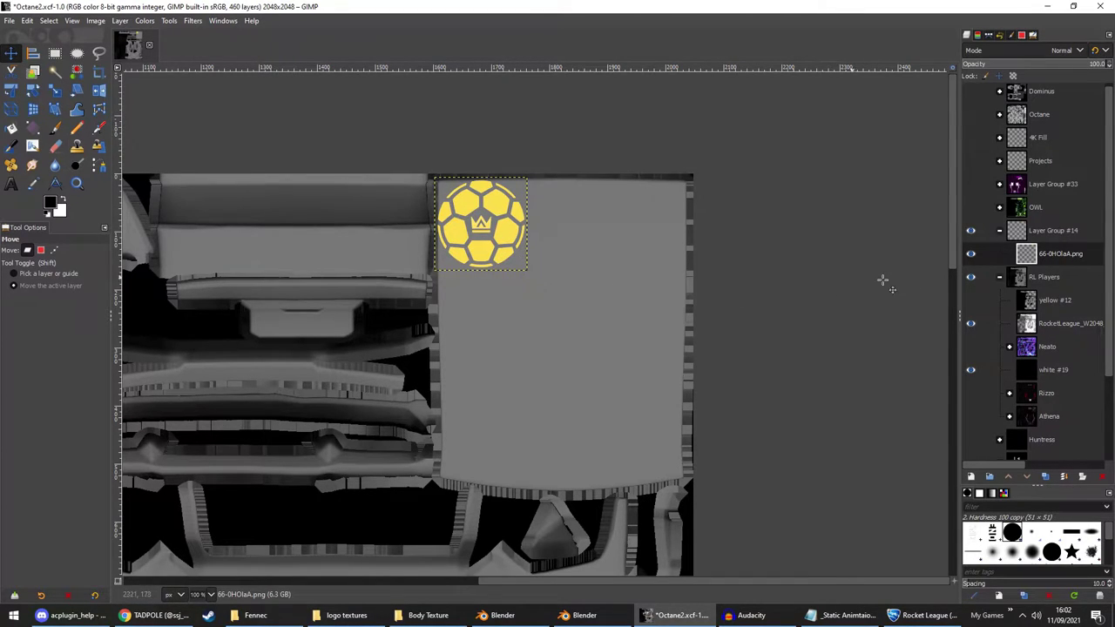
# Hide the RocketLeague_W2048 template layer so only the logo shows on the black background
pyautogui.scroll(-2, 628, 278)
pyautogui.scroll(2, 523, 270)
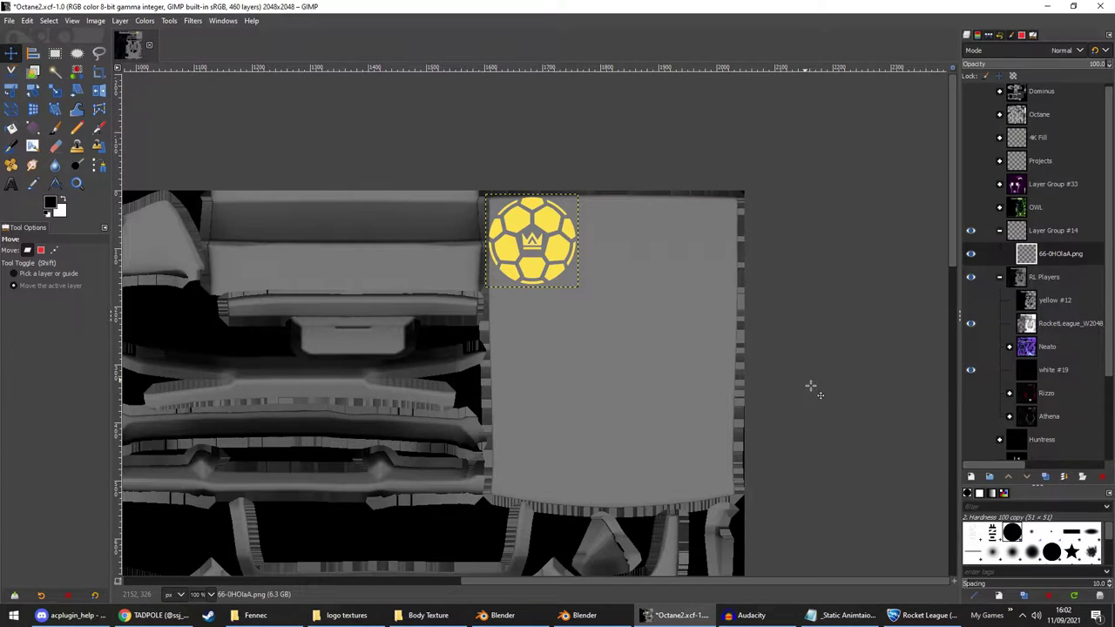
pyautogui.scroll(-1, 811, 386)
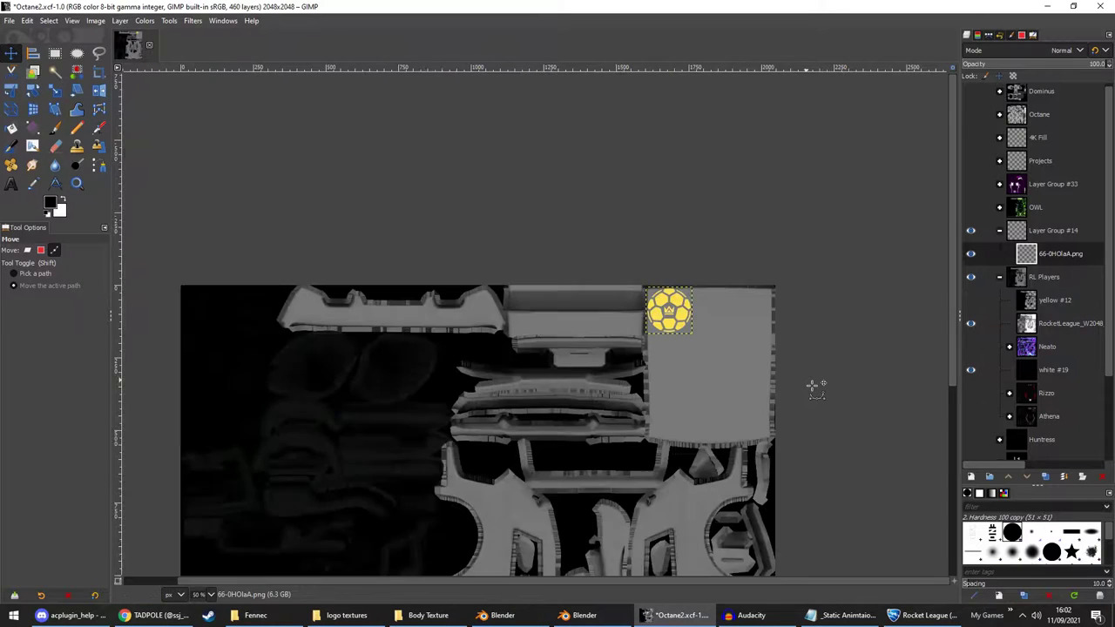
pyautogui.scroll(-1, 722, 294)
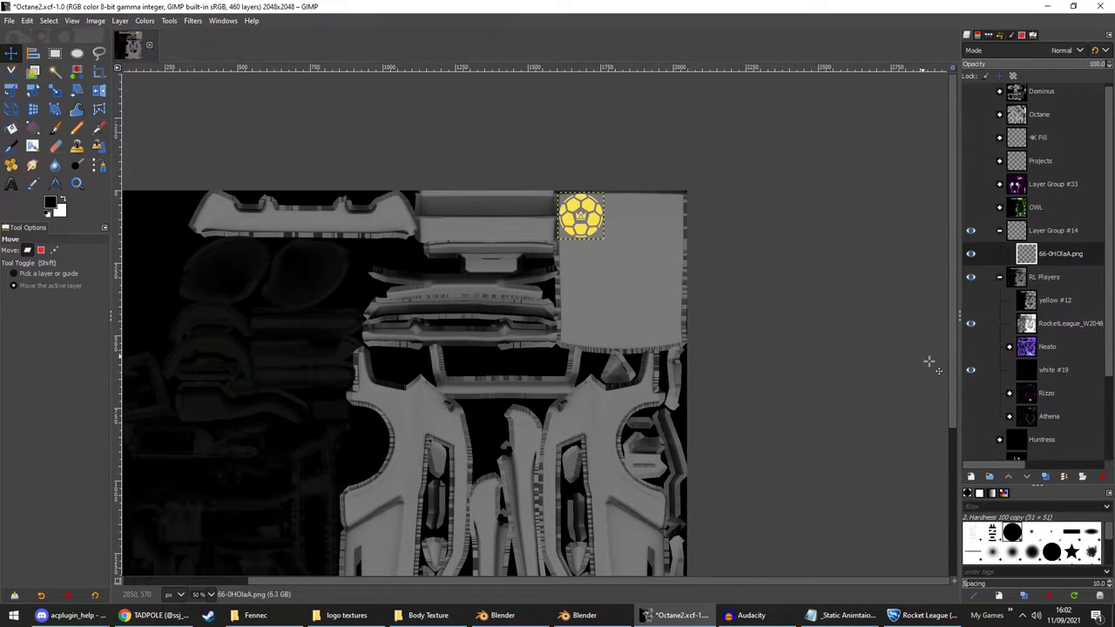
pyautogui.click(972, 324)
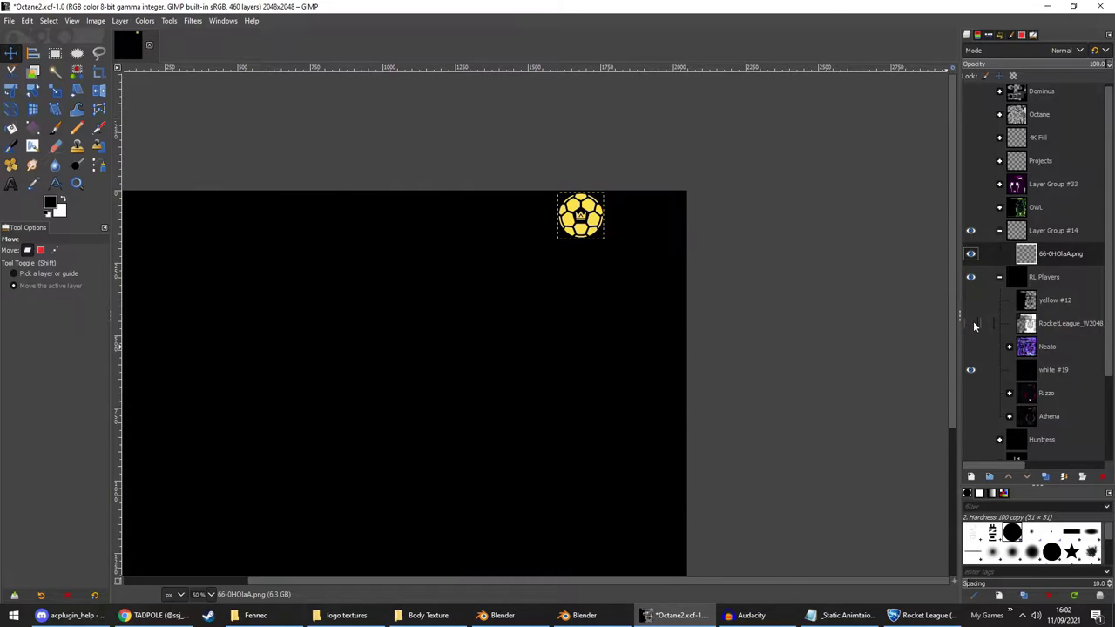
pyautogui.moveTo(746, 331); pyautogui.dragTo(849, 309)
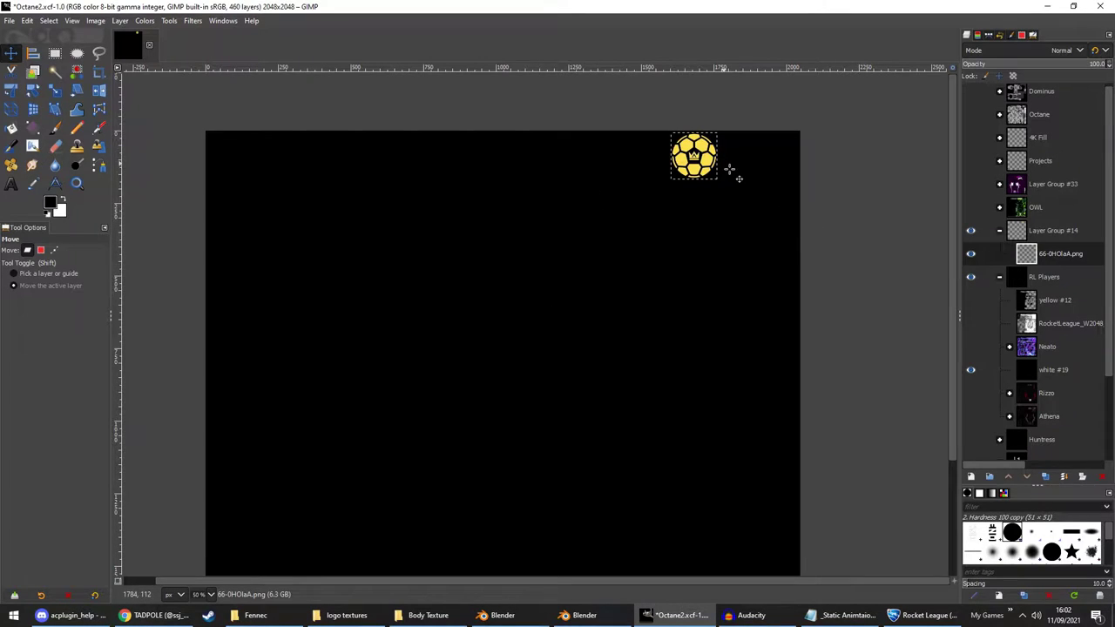
# Start exporting the image and open the DecalTextures > Static Animations > Fennec folder in File Explorer to check the destination
pyautogui.click(9, 20)
pyautogui.click(52, 207)
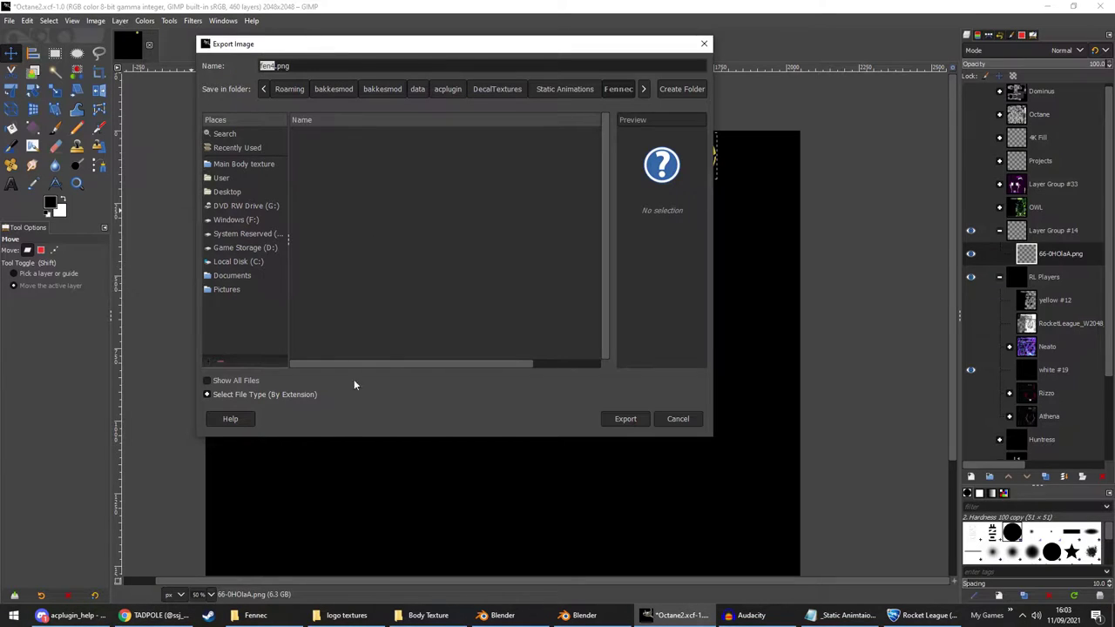
pyautogui.hotkey('alt', 'Tab')
pyautogui.click(527, 151)
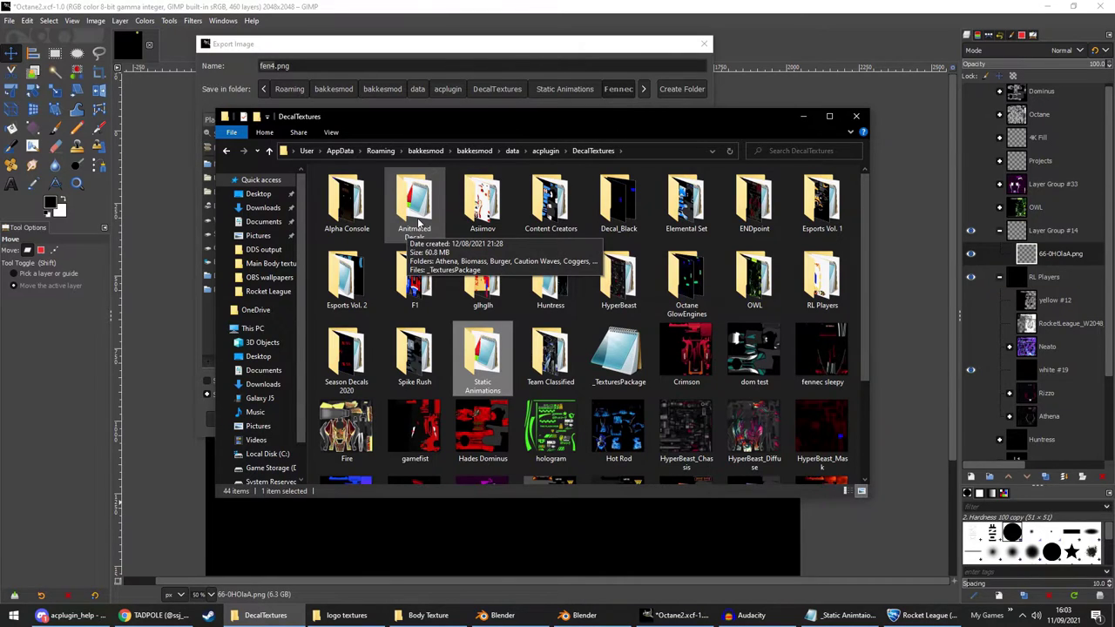
pyautogui.doubleClick(487, 359)
pyautogui.doubleClick(462, 202)
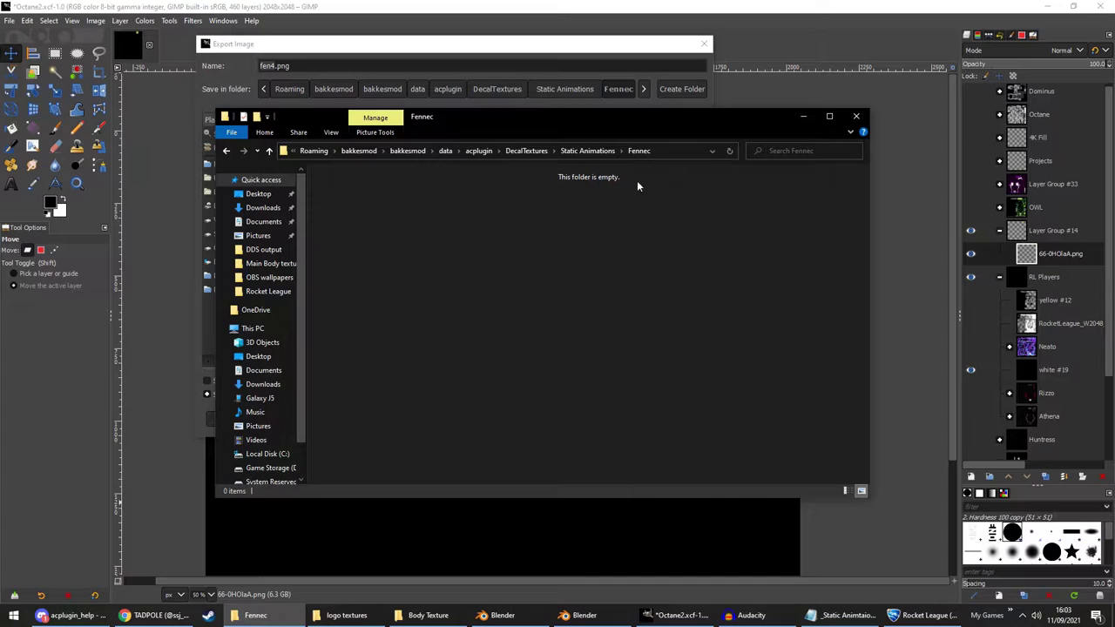
# Export the first animation frame as fen0.png into the Fennec folder
pyautogui.click(514, 65)
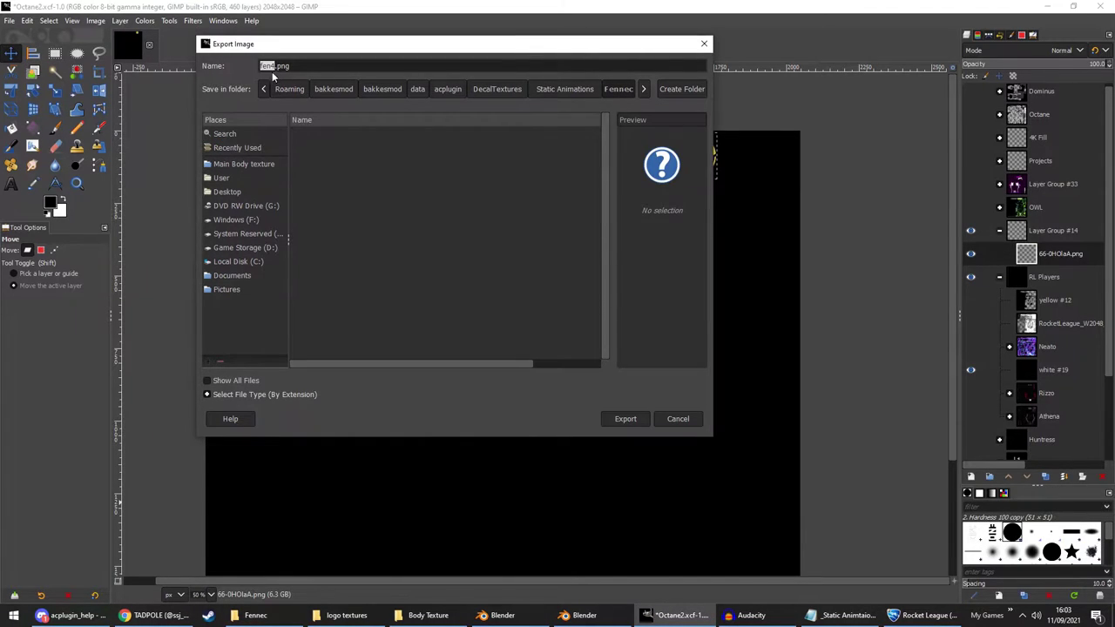
pyautogui.write('fen')
pyautogui.click(624, 420)
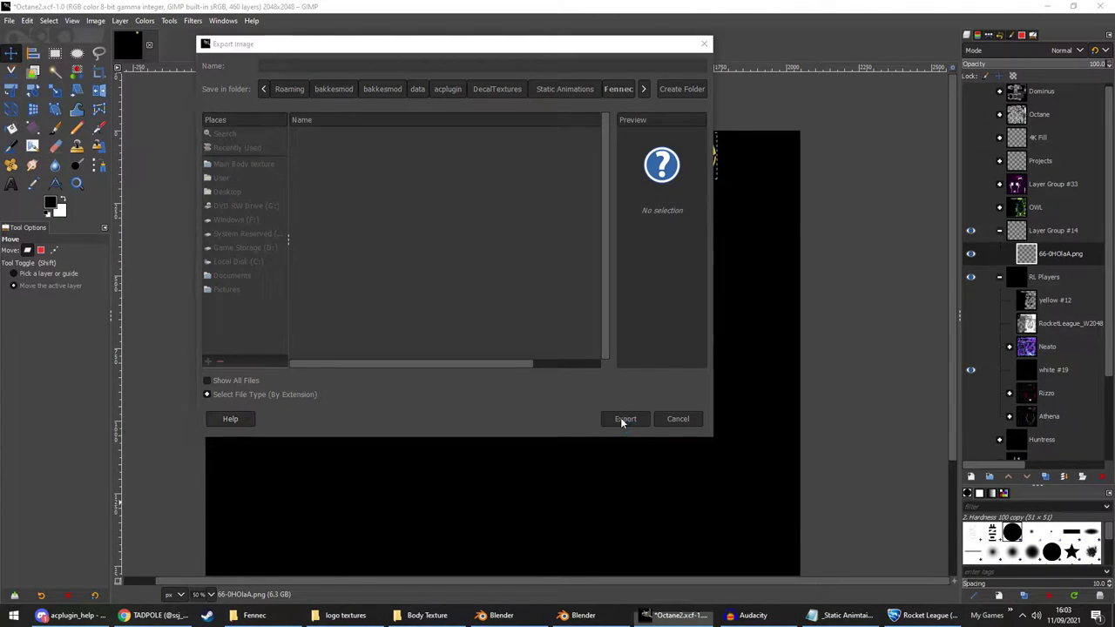
pyautogui.click(562, 442)
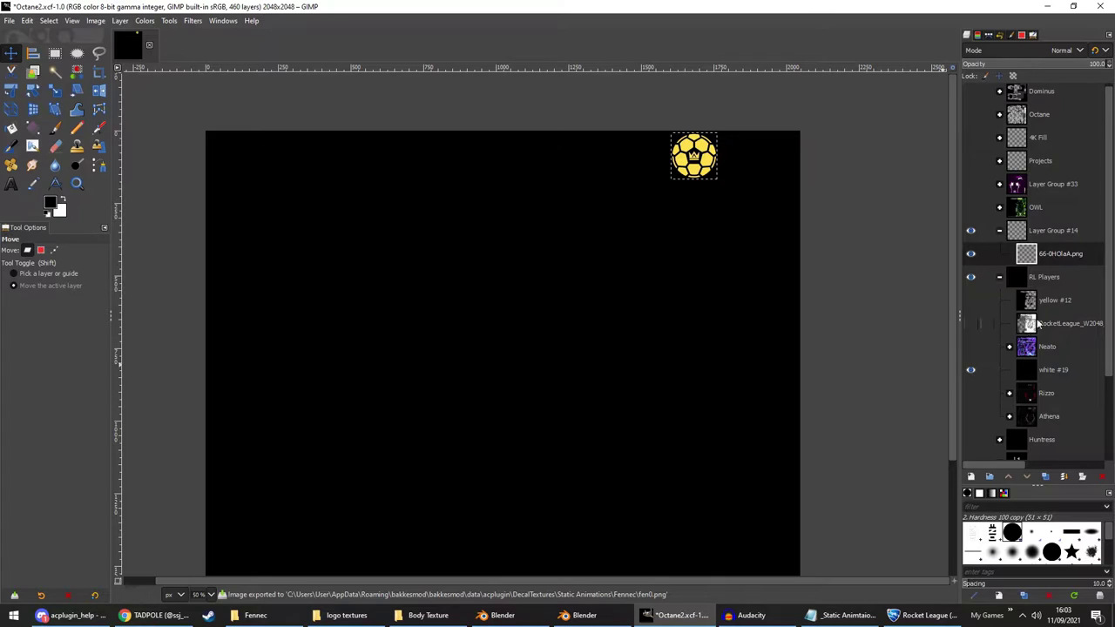
# Show the RocketLeague_W2048 template layer again and move the logo about 120 px right and 120 px down on the panel
pyautogui.click(971, 326)
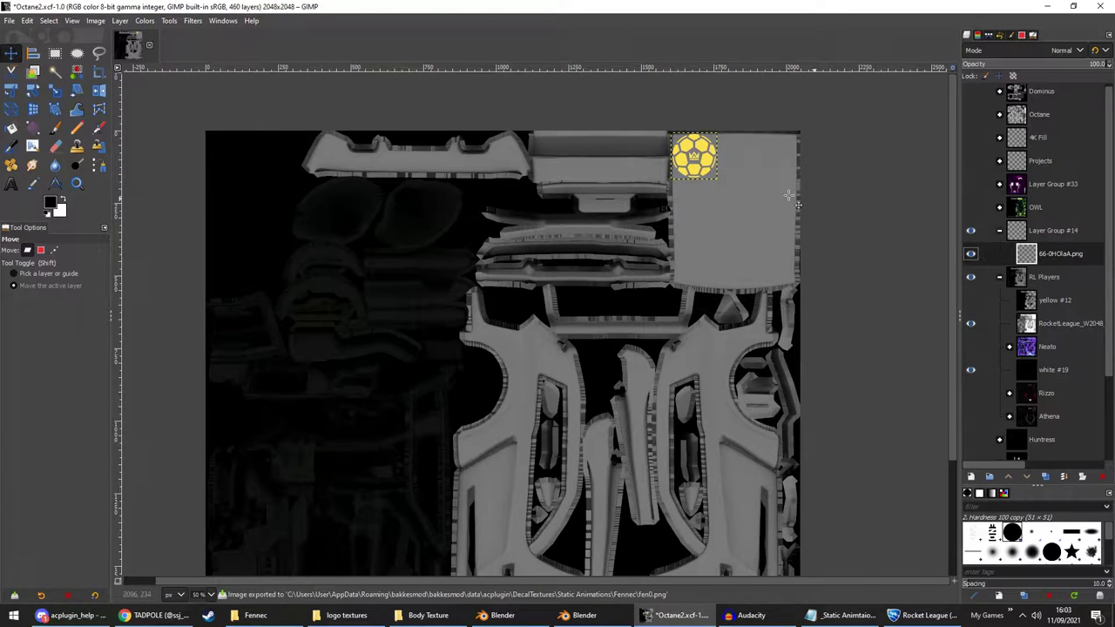
pyautogui.moveTo(744, 181); pyautogui.dragTo(649, 224)
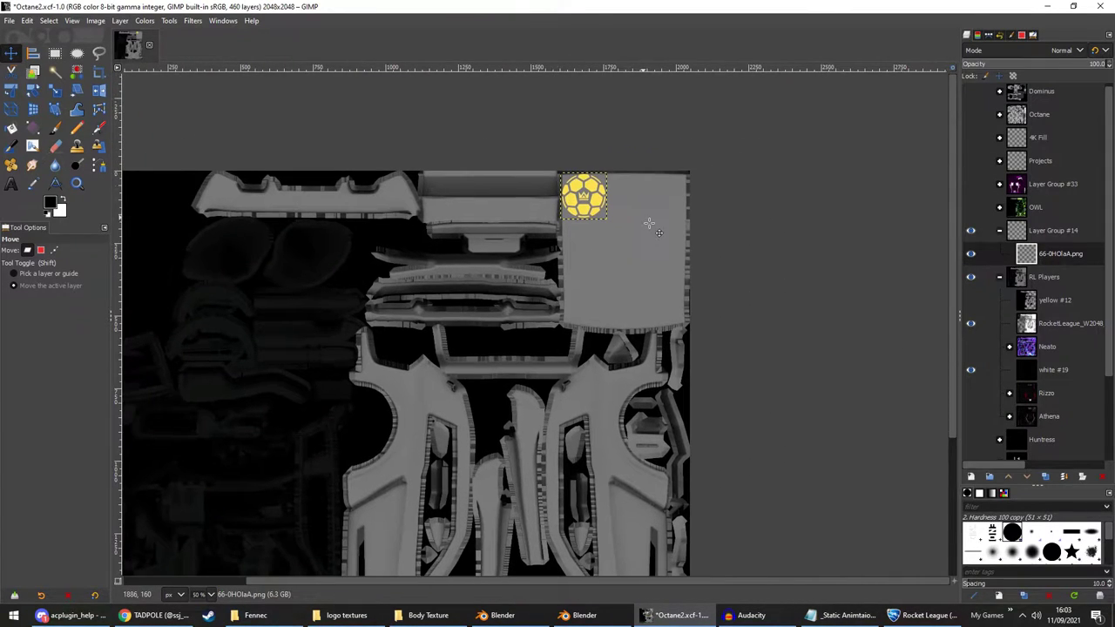
pyautogui.scroll(3, 645, 222)
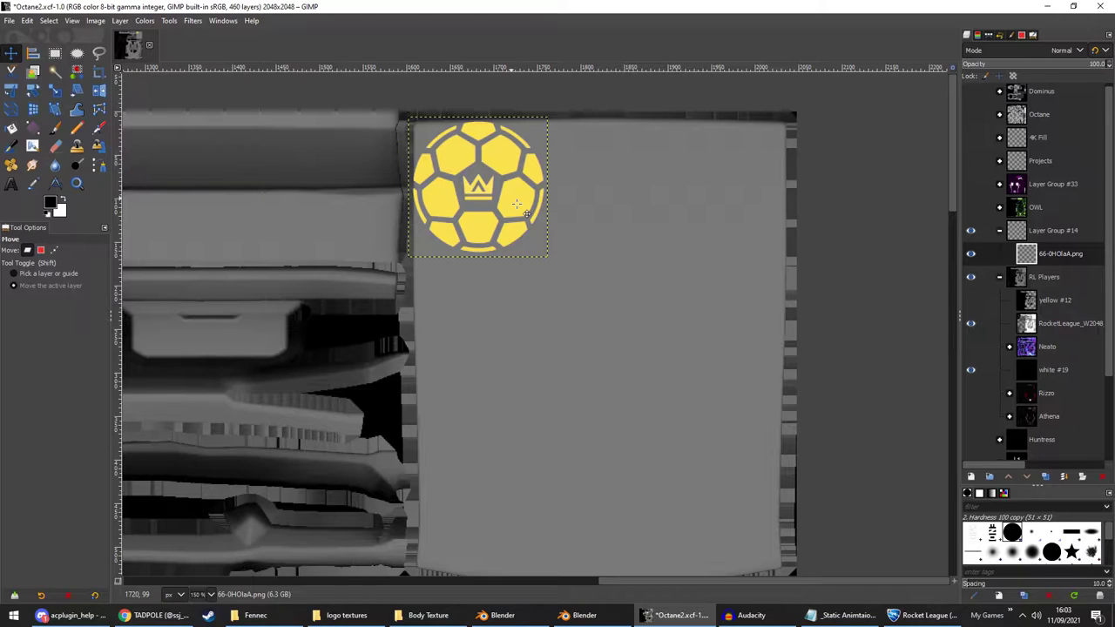
pyautogui.moveTo(516, 204); pyautogui.dragTo(621, 306)
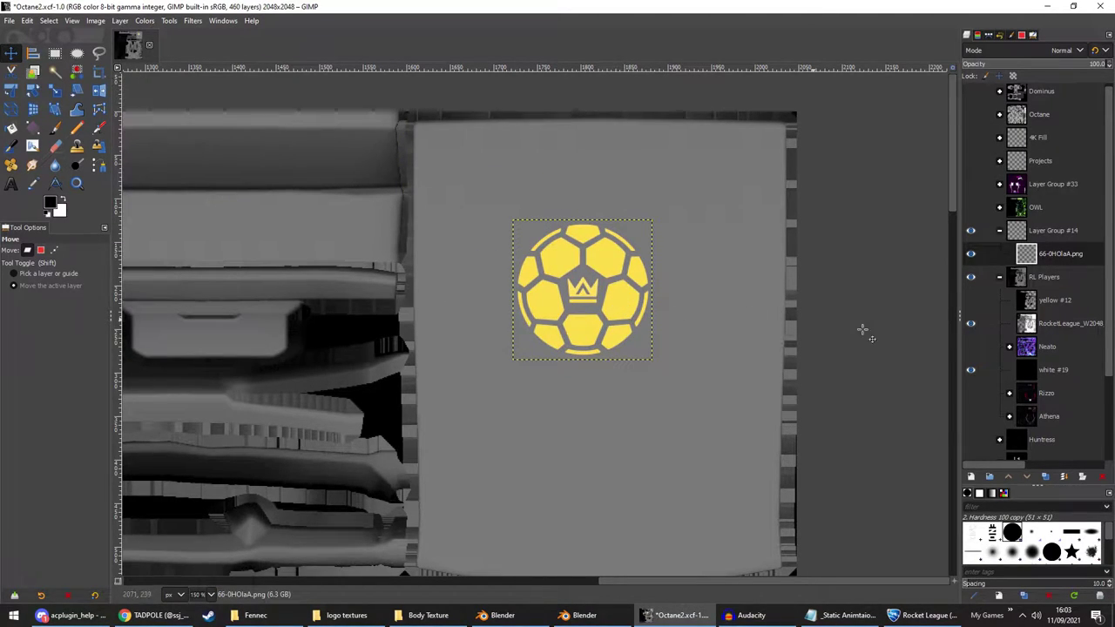
# Hide the RocketLeague_W2048 template layer and export the second animation frame as fen1.png into the Fennec folder
pyautogui.click(971, 324)
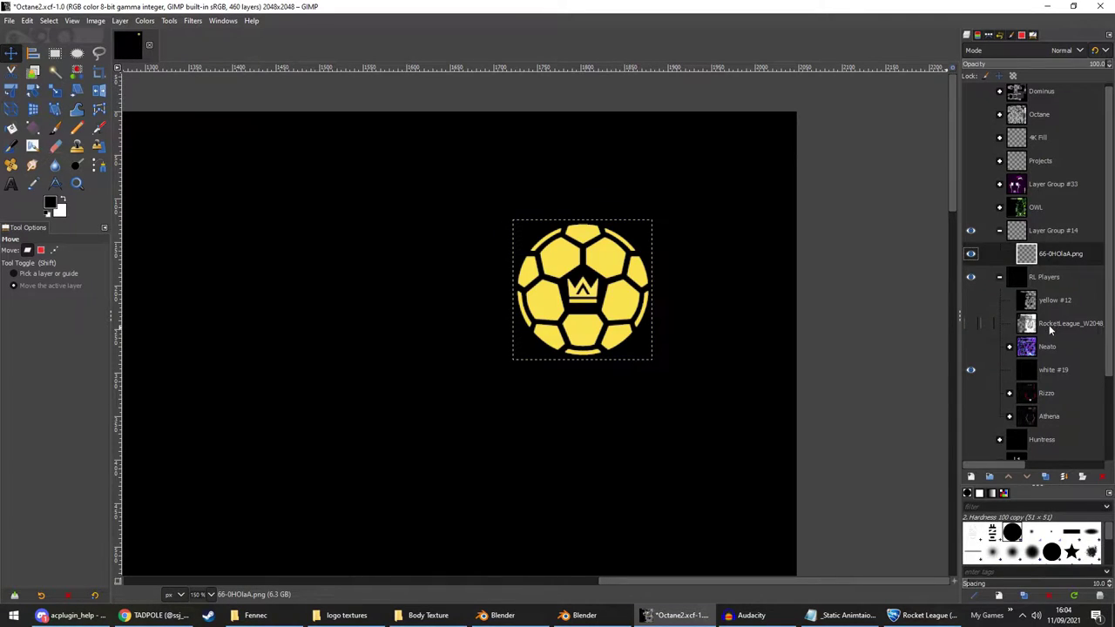
pyautogui.click(9, 20)
pyautogui.click(34, 202)
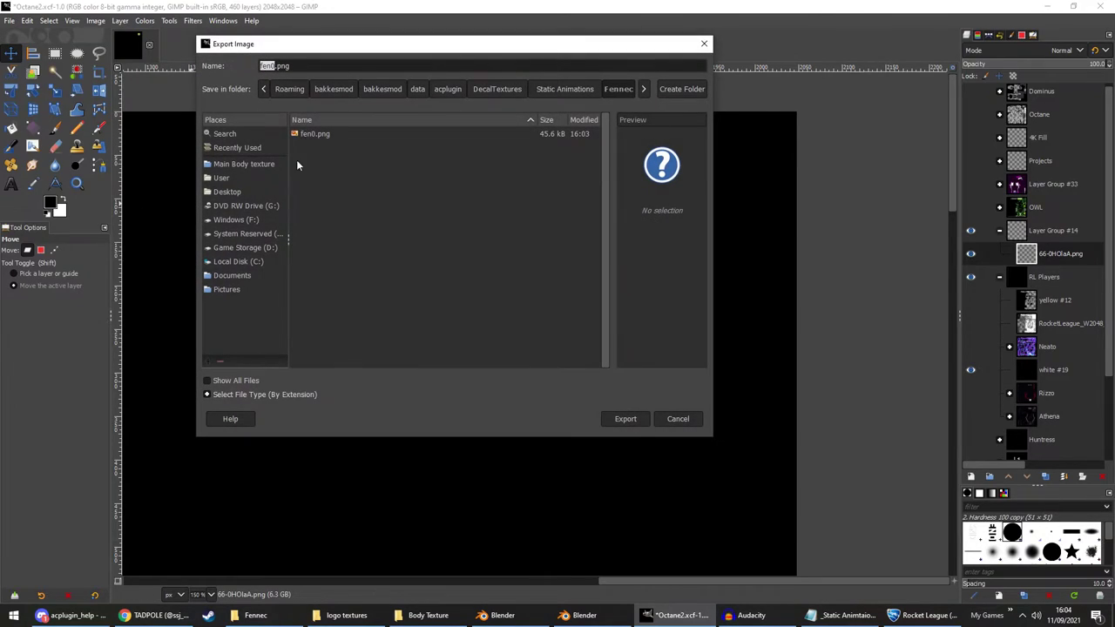
pyautogui.click(278, 68)
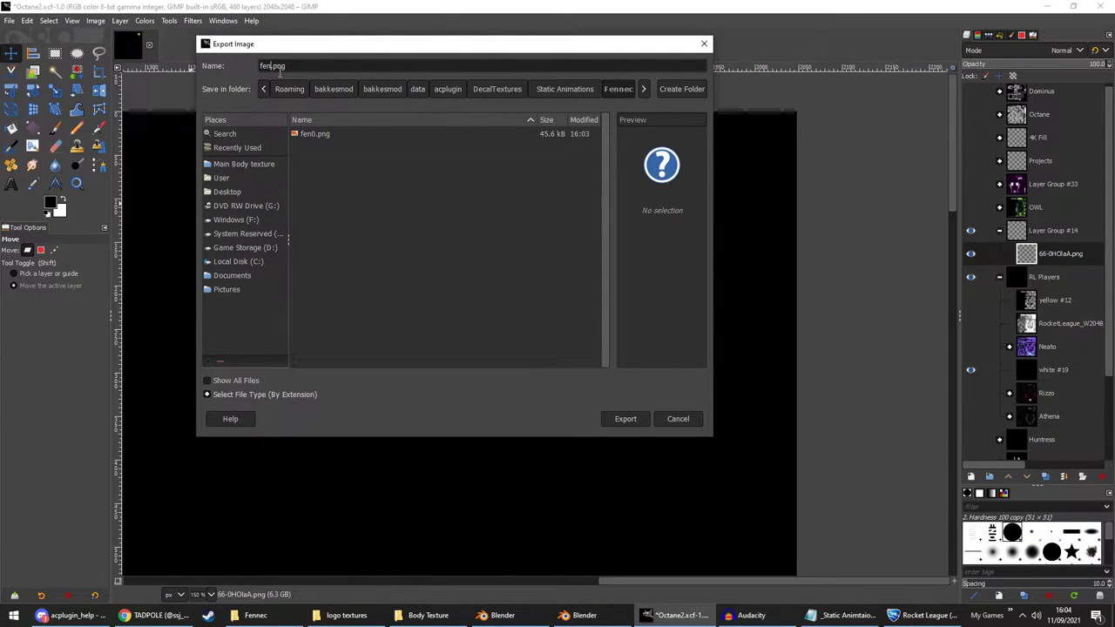
pyautogui.write('1')
pyautogui.press('Return')
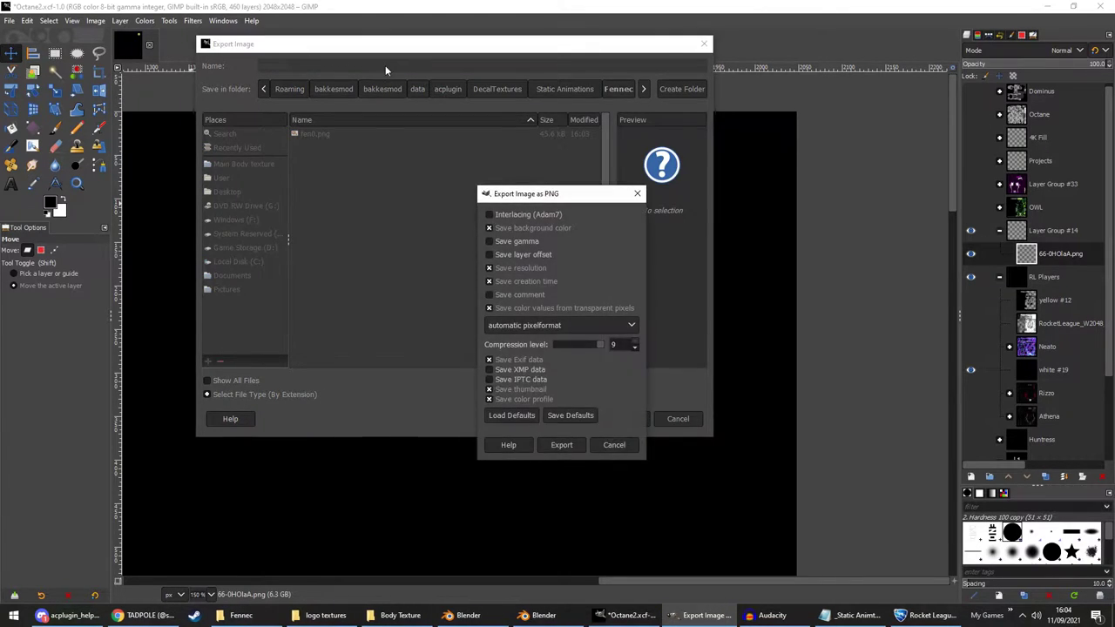
pyautogui.press('Return')
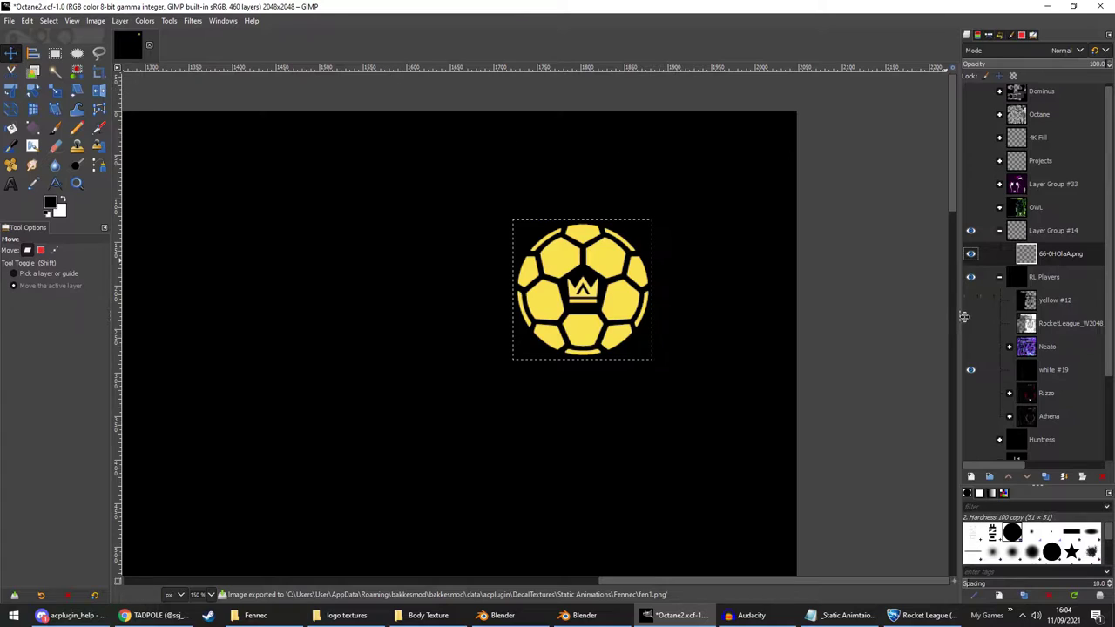
# With the RocketLeague_W2048 template temporarily shown, move the logo about 150 px right and 150 px down on the panel
pyautogui.click(970, 323)
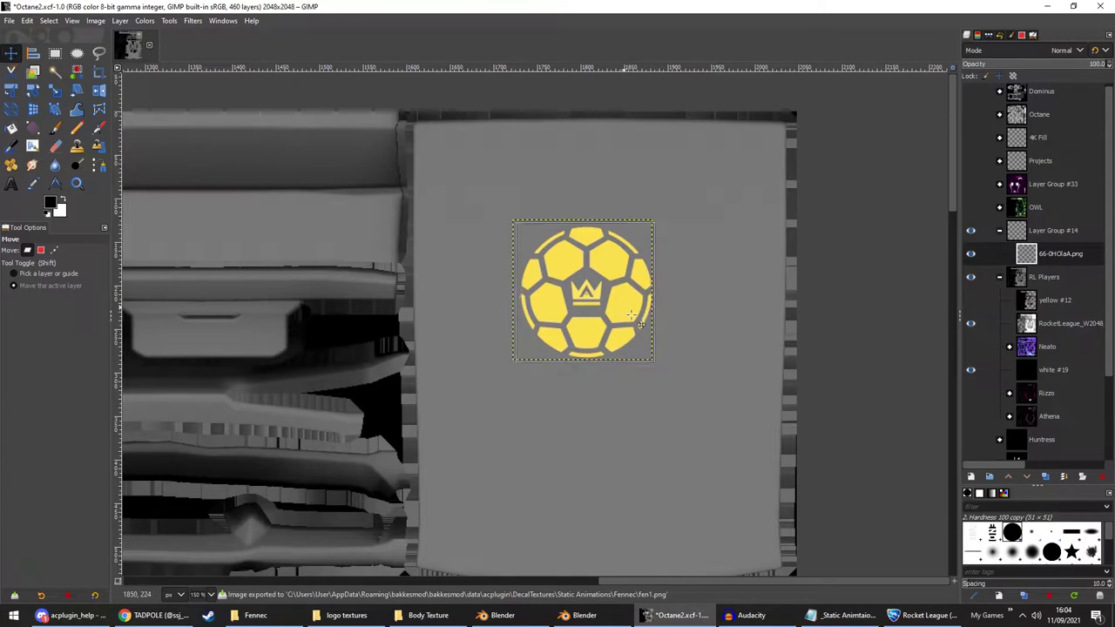
pyautogui.moveTo(631, 315); pyautogui.dragTo(759, 442)
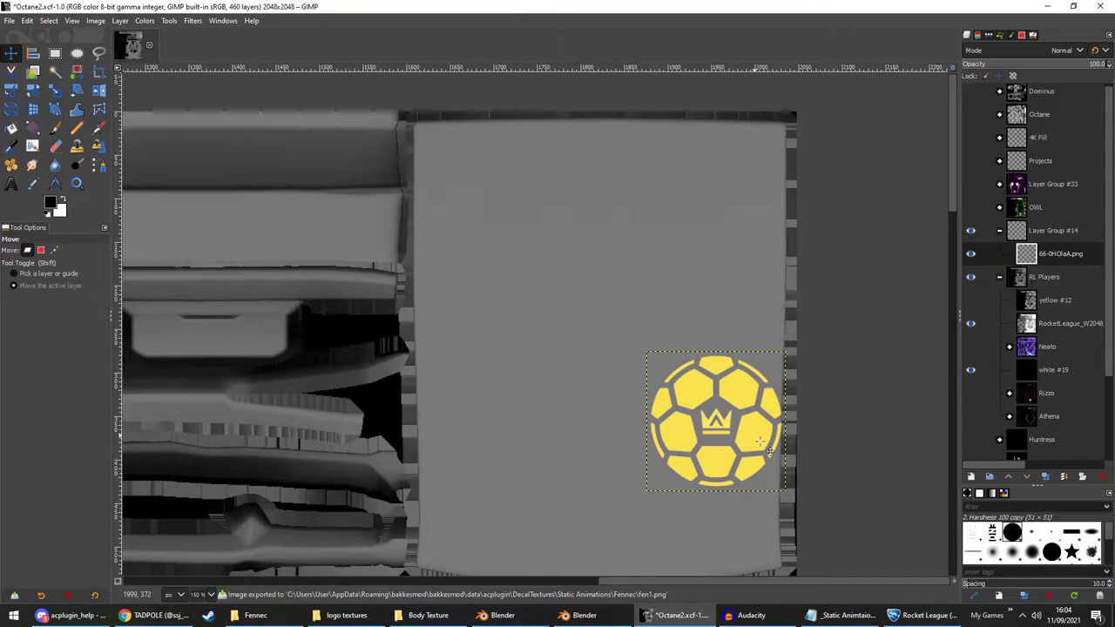
pyautogui.click(971, 323)
# Export the repositioned logo on the black background as fen2.png into the Fennec folder
pyautogui.click(8, 20)
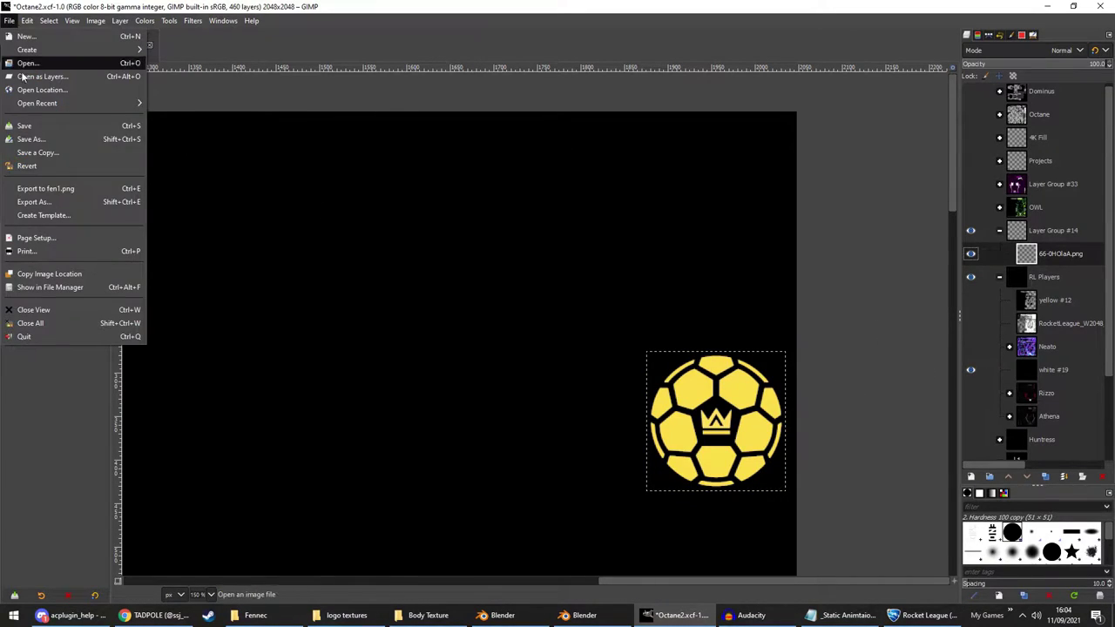
pyautogui.click(35, 202)
pyautogui.press('Right')
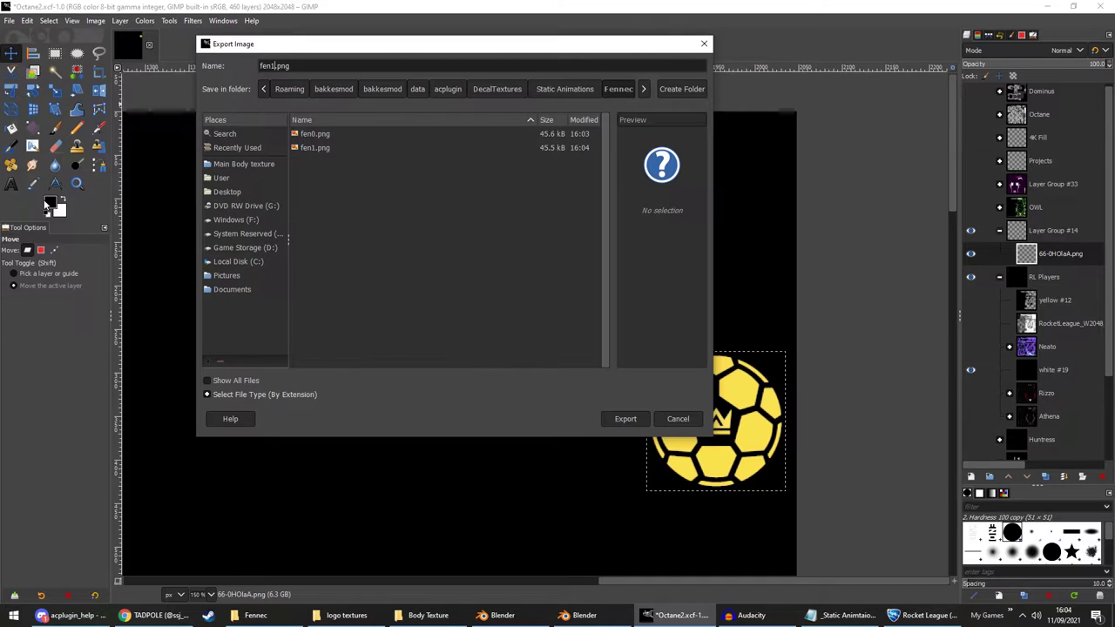
pyautogui.press('BackSpace')
pyautogui.write('2')
pyautogui.press('Return')
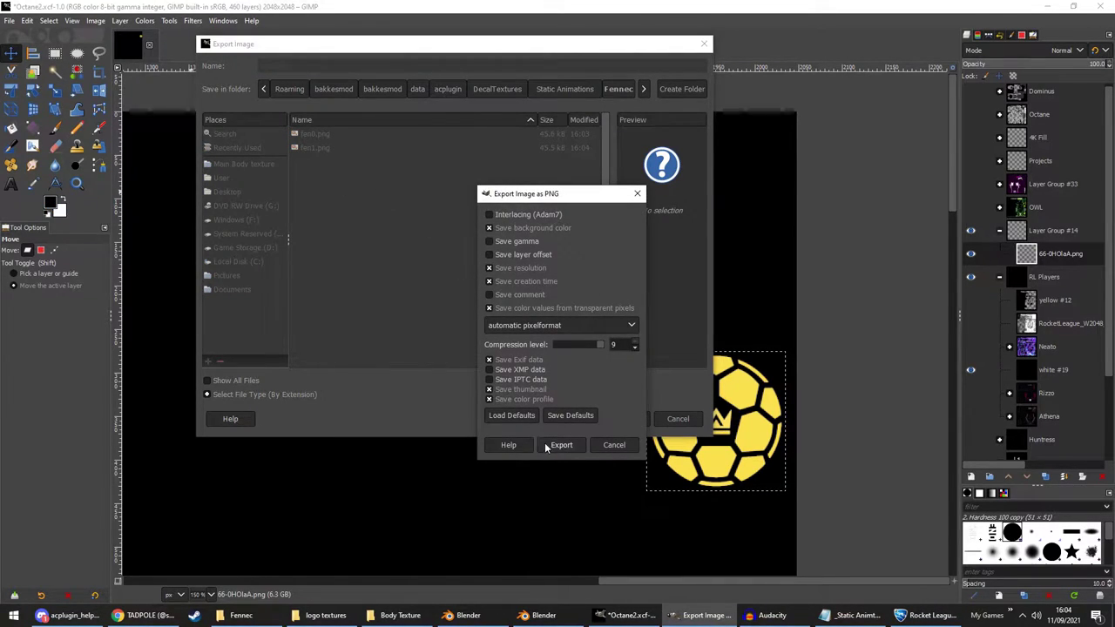
pyautogui.click(549, 444)
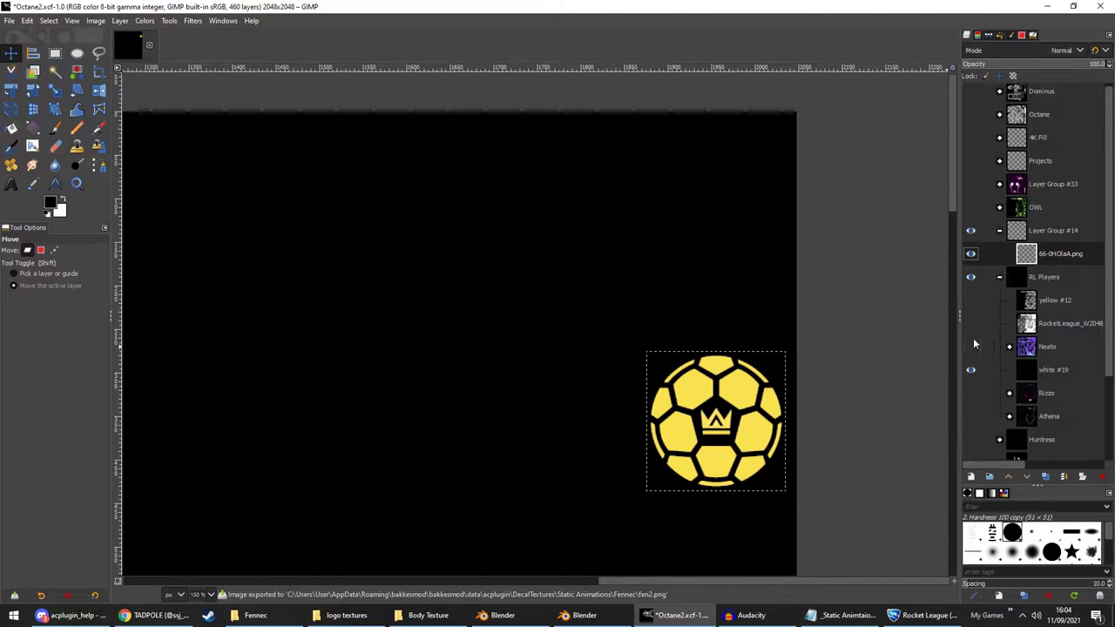
# With the RocketLeague_W2048 template temporarily shown, move the logo about 60 px left and 80 px down on the panel
pyautogui.click(971, 323)
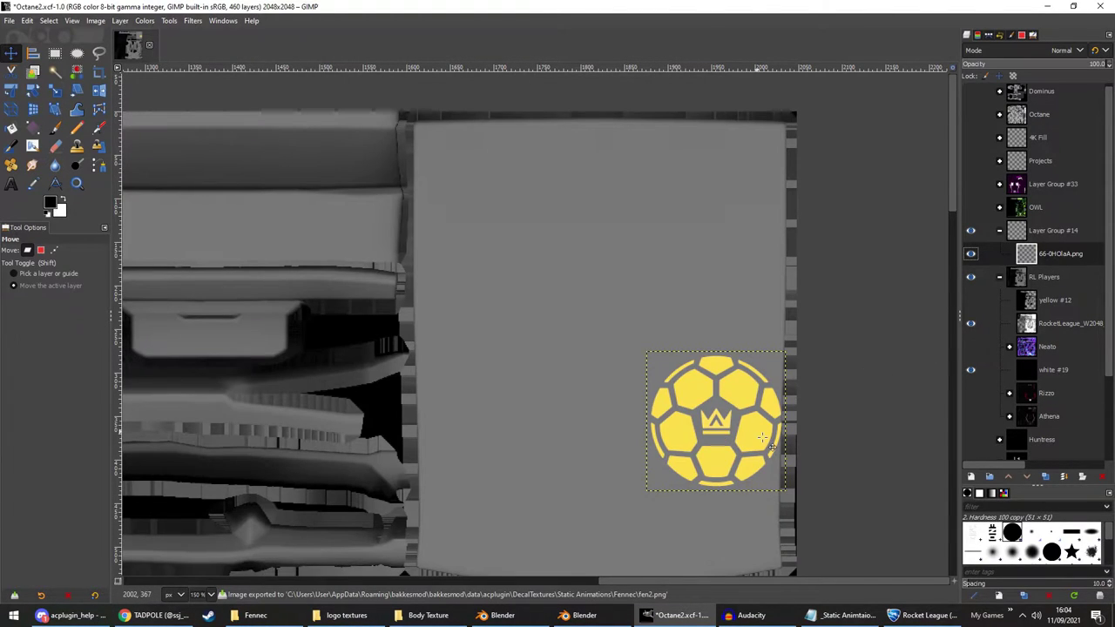
pyautogui.moveTo(772, 446); pyautogui.dragTo(718, 519)
pyautogui.scroll(-5, 723, 523)
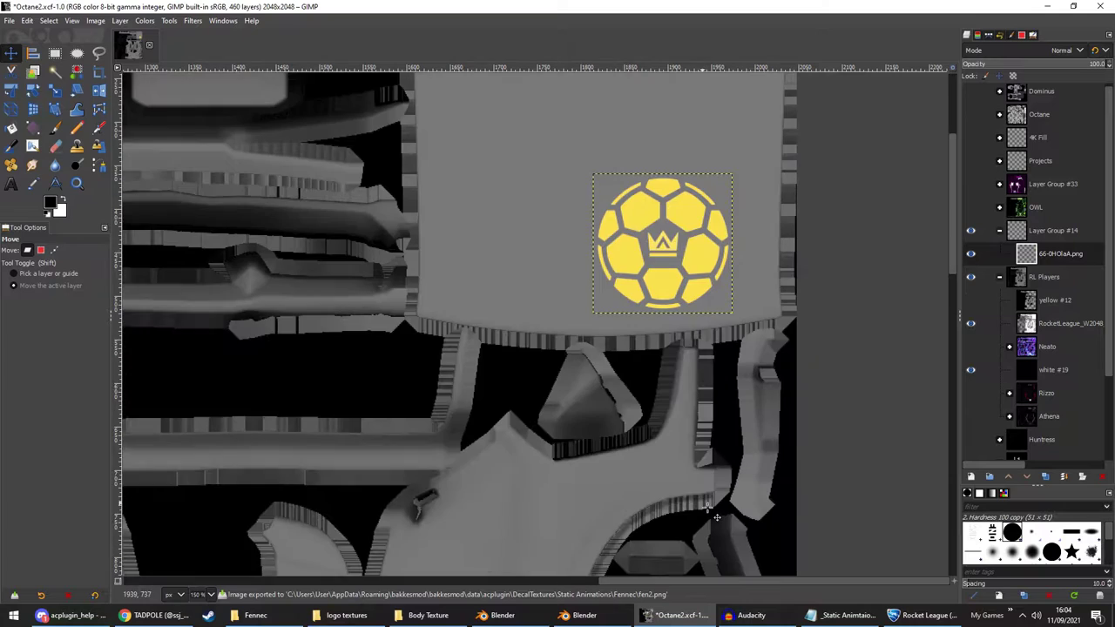
pyautogui.moveTo(728, 281)
pyautogui.mouseDown()
pyautogui.moveTo(690, 292)
pyautogui.moveTo(705, 284)
pyautogui.moveTo(696, 277)
pyautogui.moveTo(710, 260)
pyautogui.moveTo(718, 271)
pyautogui.mouseUp()
pyautogui.click(970, 323)
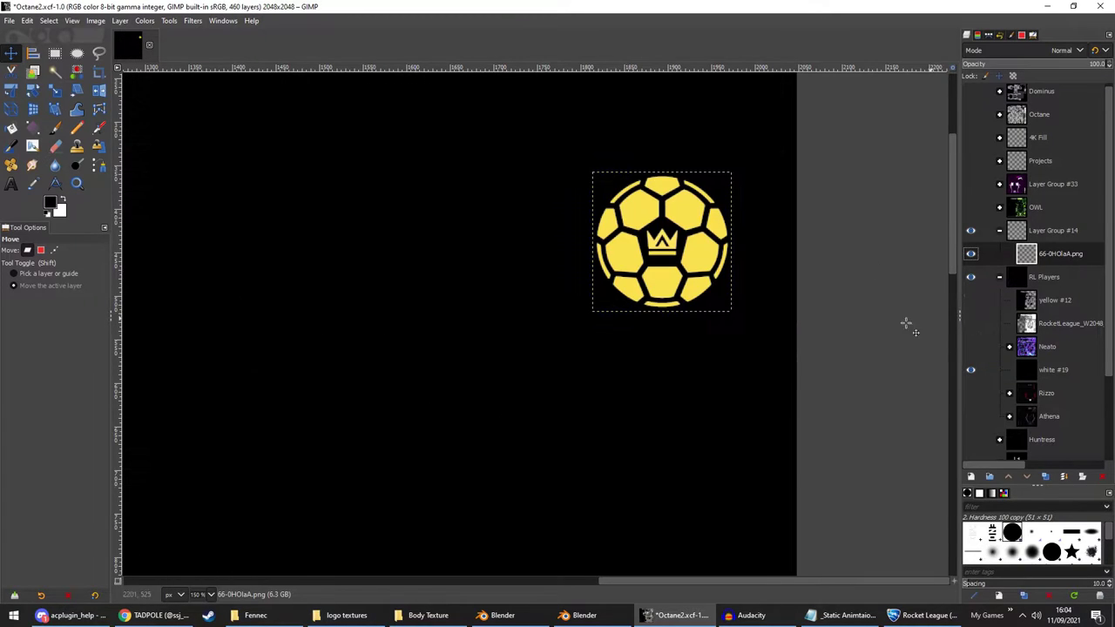
# Export the fourth animation frame as fen3.png into the Fennec folder with the current PNG options
pyautogui.click(8, 20)
pyautogui.click(43, 201)
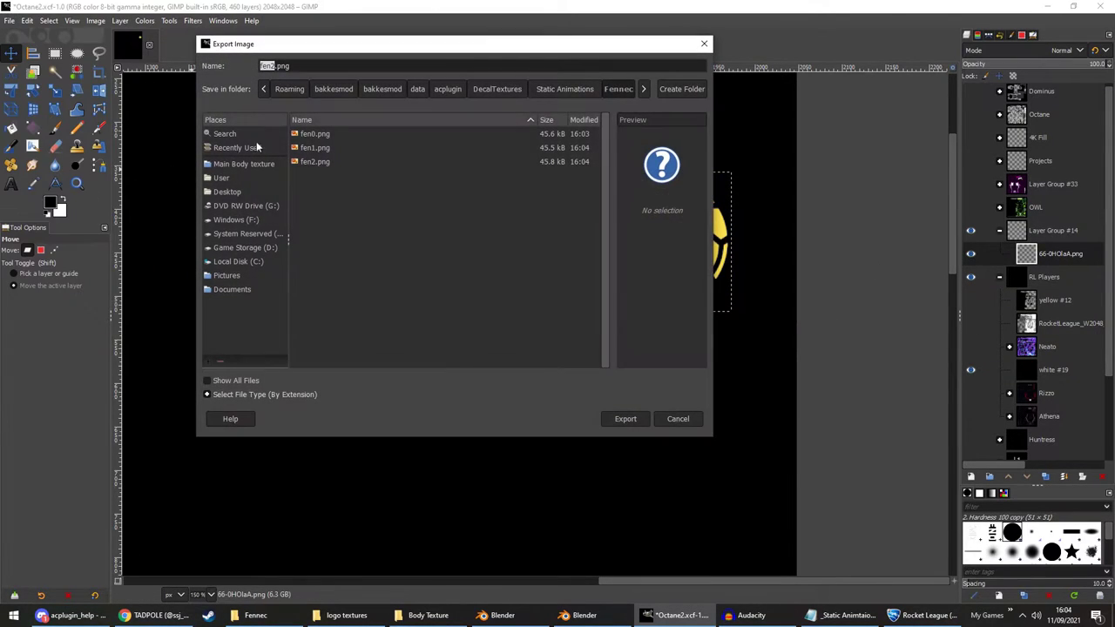
pyautogui.click(277, 67)
pyautogui.write('3')
pyautogui.press('Return')
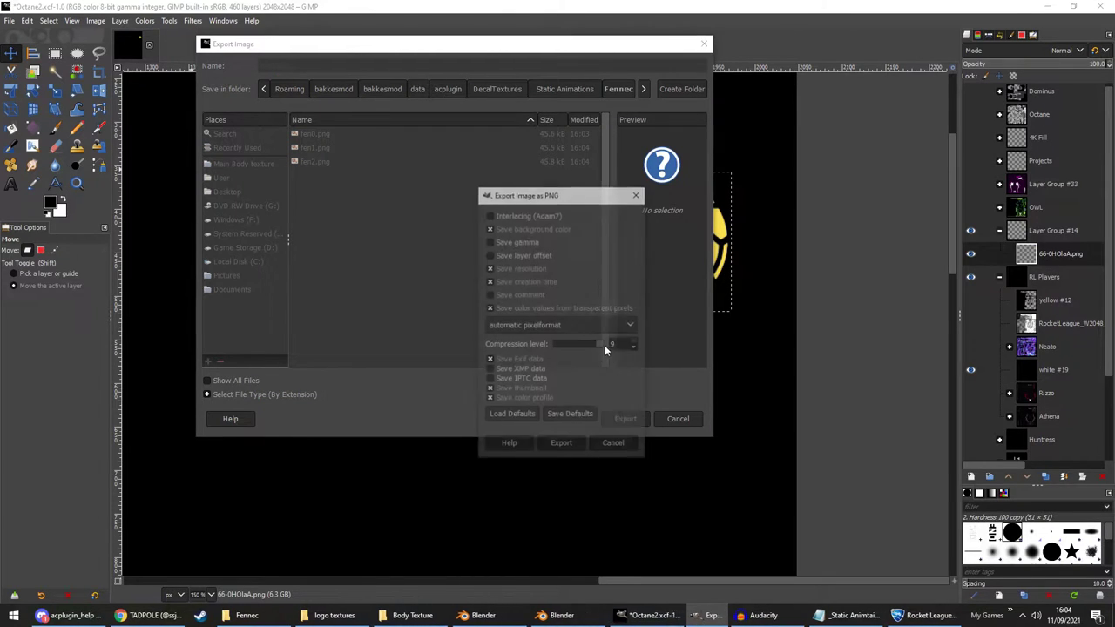
pyautogui.click(562, 444)
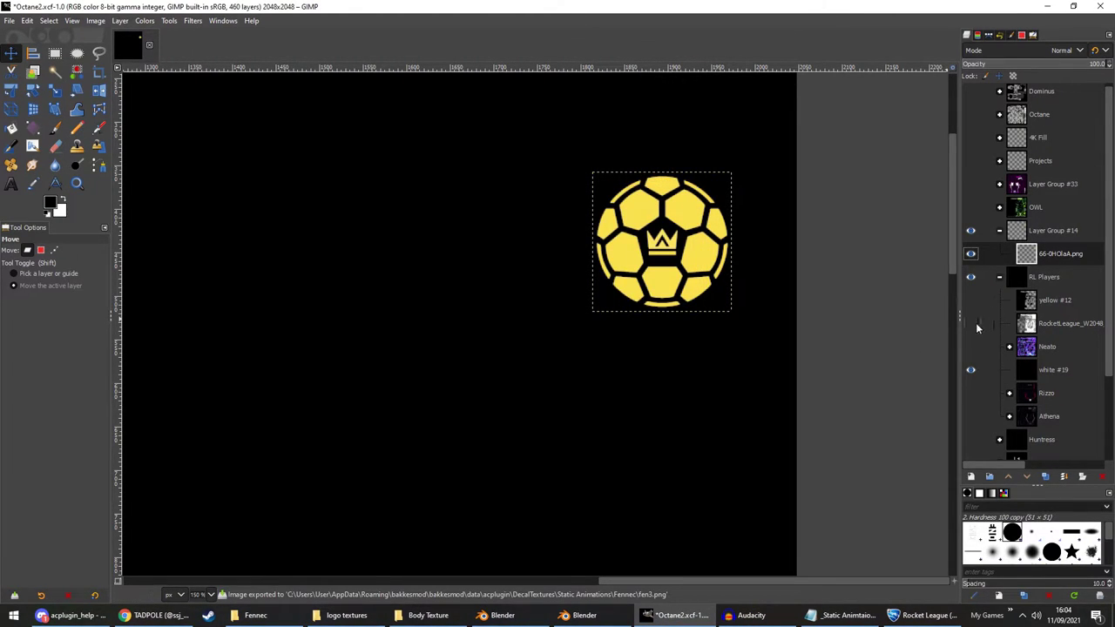
# With the RocketLeague_W2048 template temporarily shown, move the logo about 35 px left and 30 px down to the panel's lower edge
pyautogui.click(972, 323)
pyautogui.moveTo(707, 266); pyautogui.dragTo(676, 292)
pyautogui.click(972, 323)
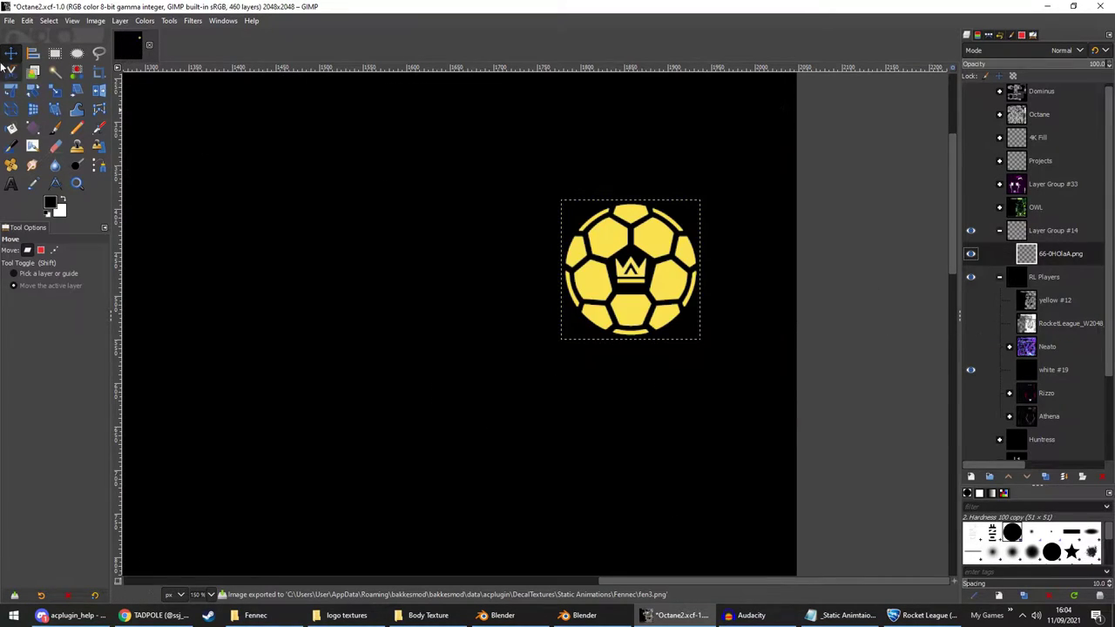
# Export the fifth animation frame as fen4.png into the Fennec folder
pyautogui.click(12, 20)
pyautogui.click(61, 201)
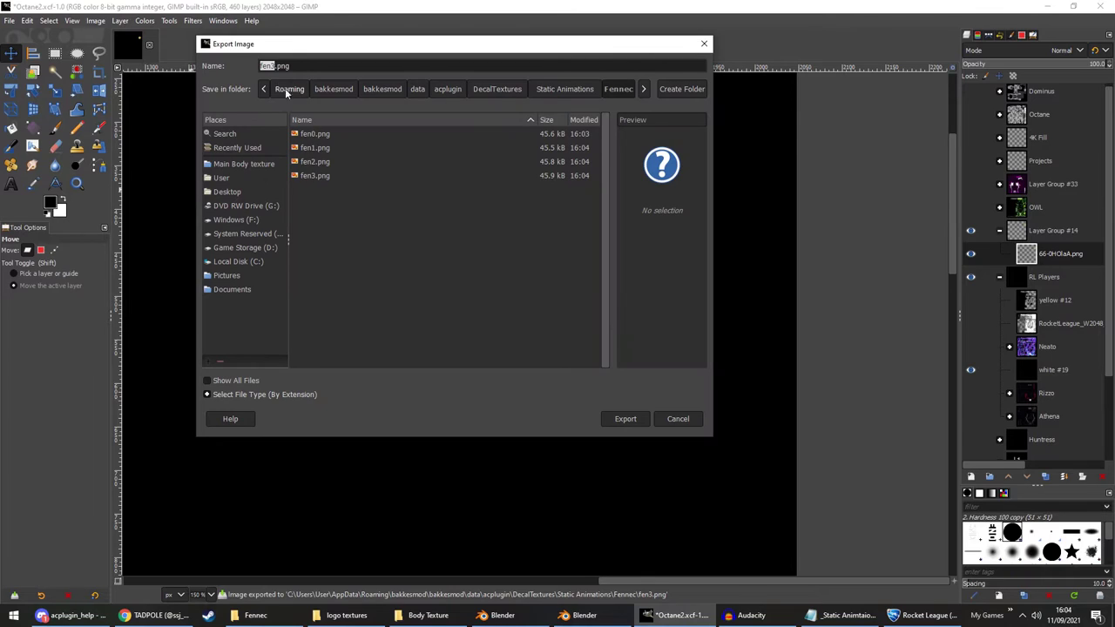
pyautogui.click(277, 70)
pyautogui.press('Return')
pyautogui.press('Return')
# With the RocketLeague_W2048 template temporarily shown, move the logo about 95 px left and 65 px up on the panel
pyautogui.click(972, 323)
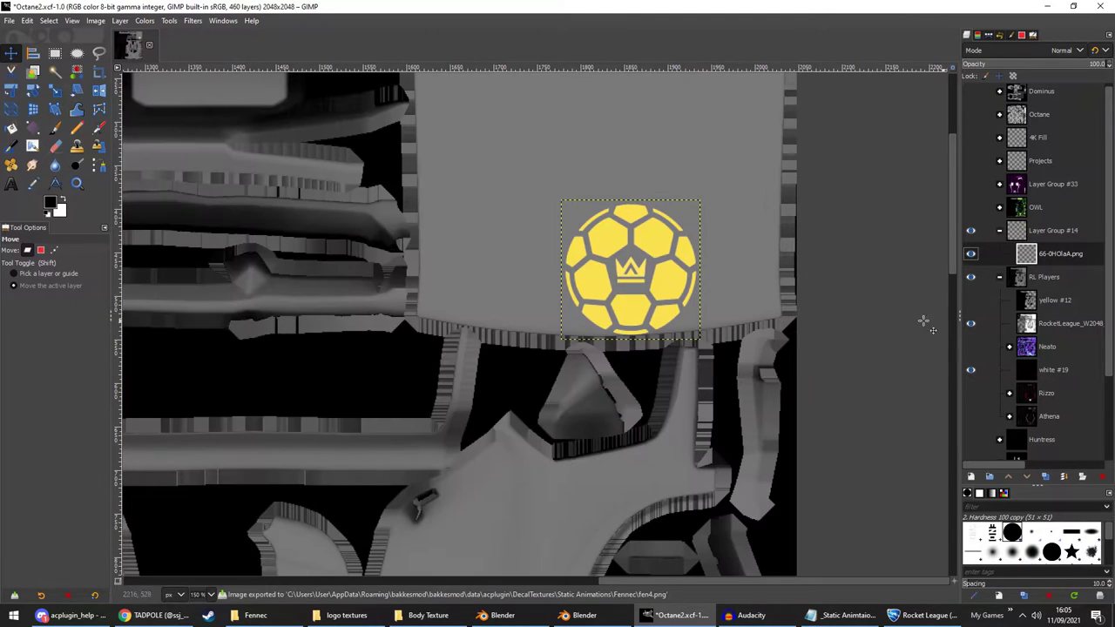
pyautogui.moveTo(670, 290); pyautogui.dragTo(586, 229)
pyautogui.click(971, 325)
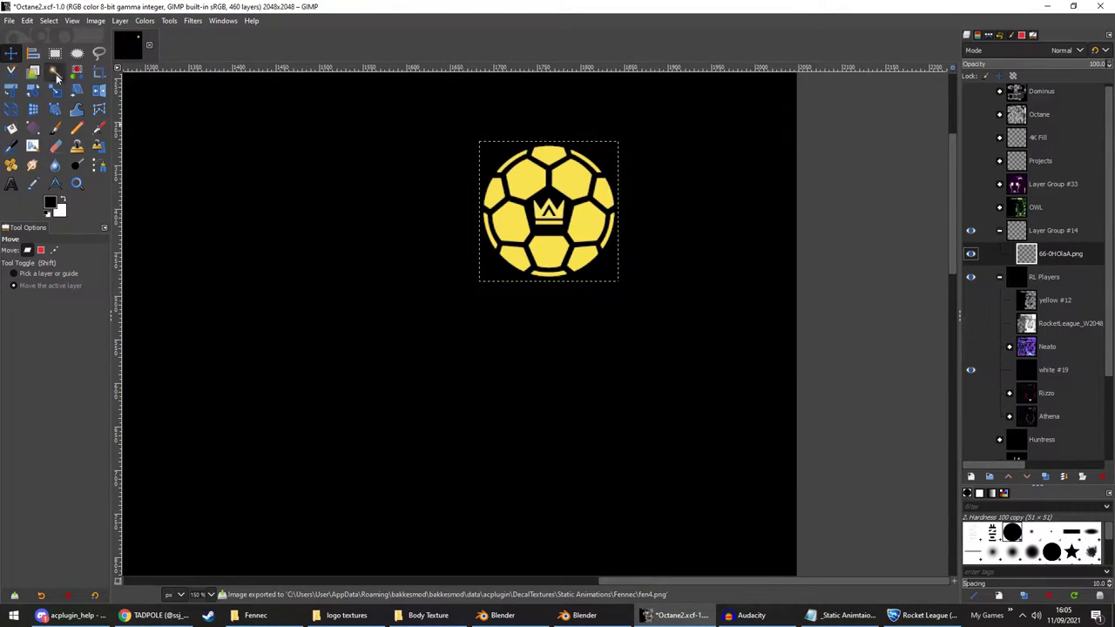
# Export the sixth animation frame as fen5.png into the Fennec folder
pyautogui.click(10, 20)
pyautogui.click(49, 204)
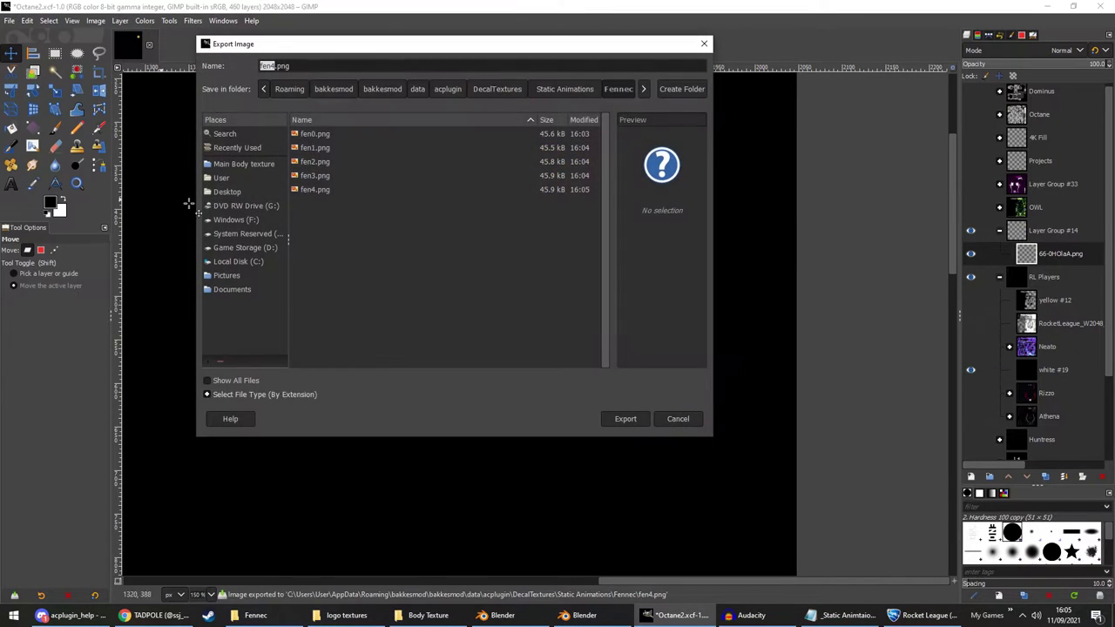
pyautogui.press('Right')
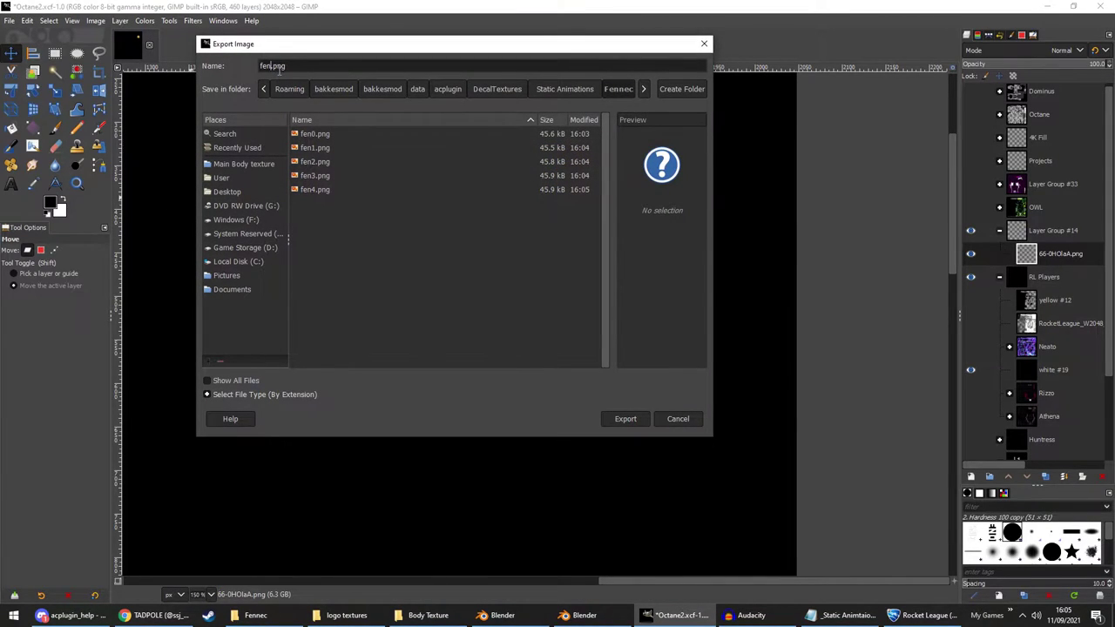
pyautogui.press('Return')
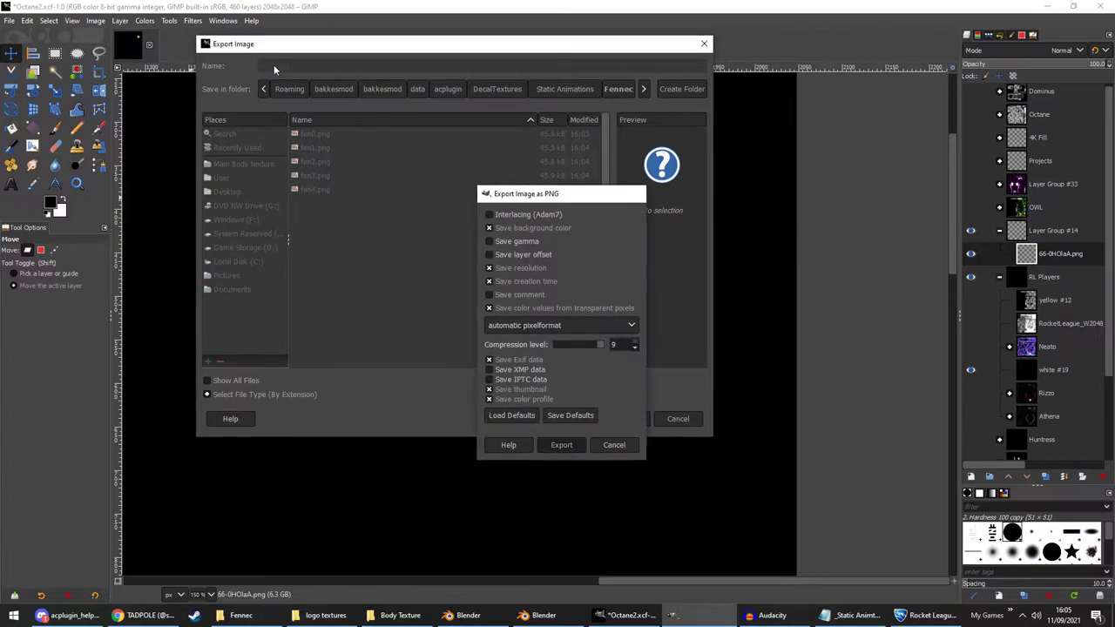
pyautogui.press('Return')
# With the RocketLeague_W2048 template temporarily shown, move the logo about 75 px left and 70 px up to the panel's left edge
pyautogui.click(971, 323)
pyautogui.moveTo(590, 245); pyautogui.dragTo(521, 293)
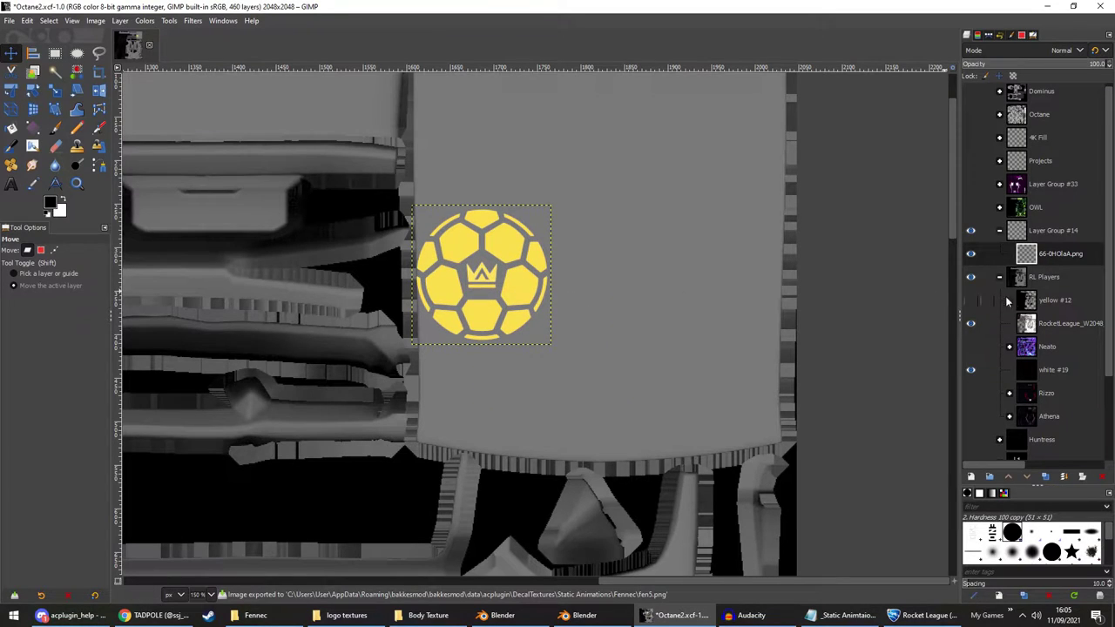
pyautogui.click(970, 324)
# Export the seventh animation frame as fen6.png into the Fennec folder
pyautogui.click(8, 20)
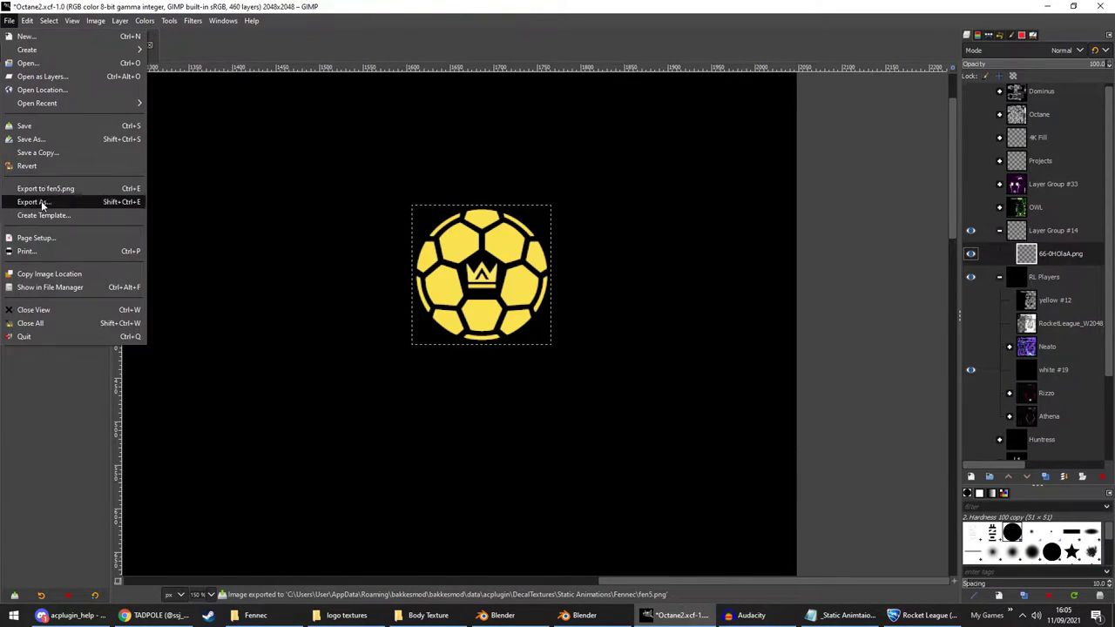
pyautogui.click(26, 202)
pyautogui.click(276, 67)
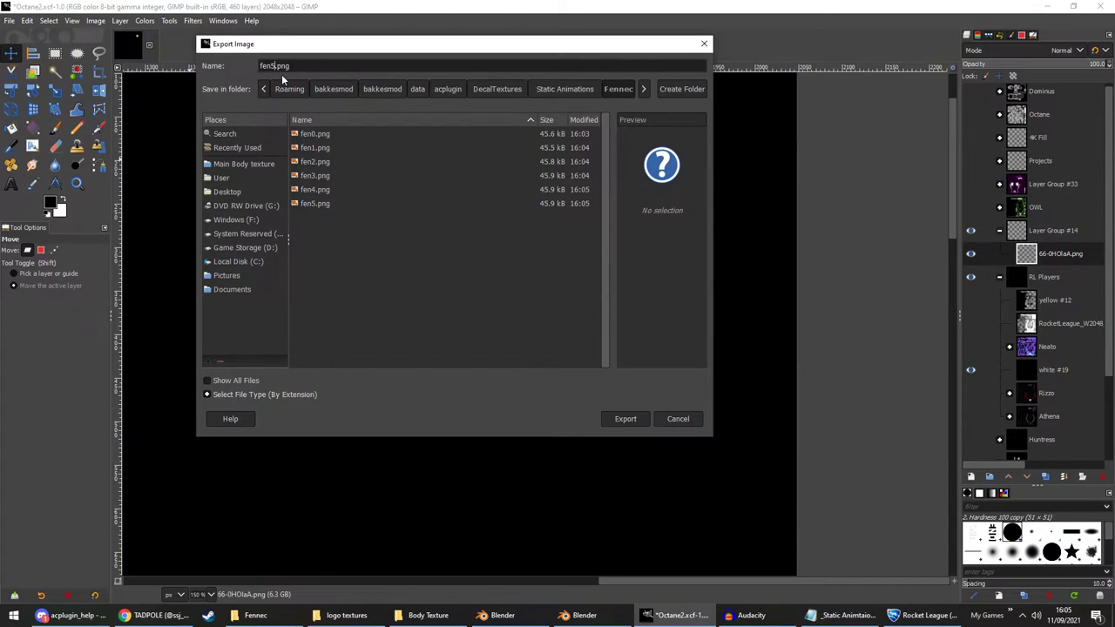
pyautogui.press('BackSpace')
pyautogui.write('6')
pyautogui.press('Return')
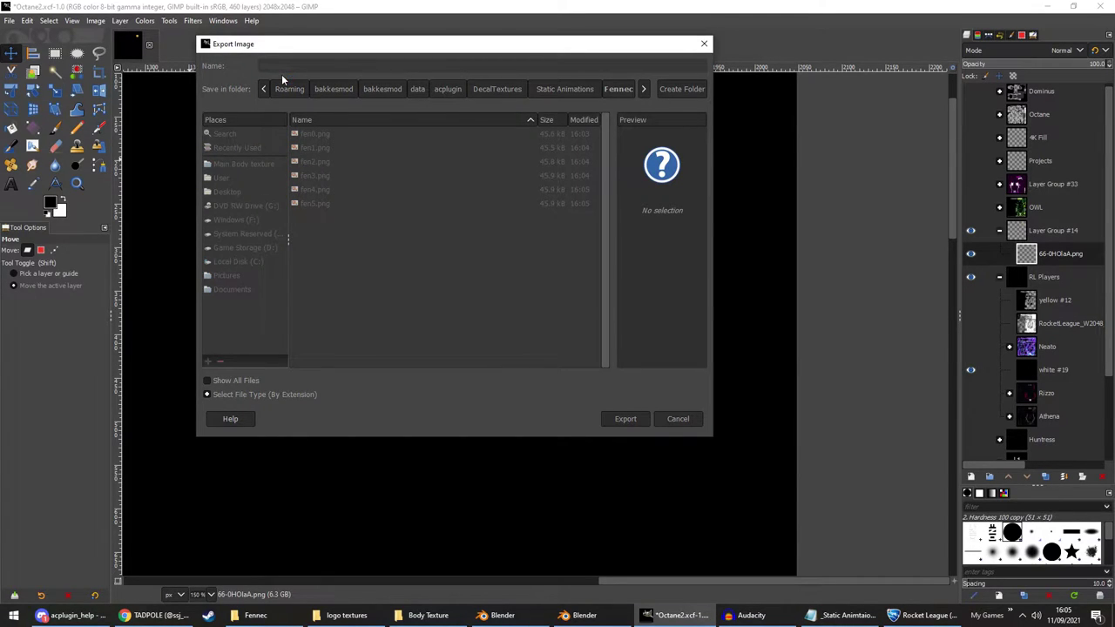
pyautogui.click(566, 444)
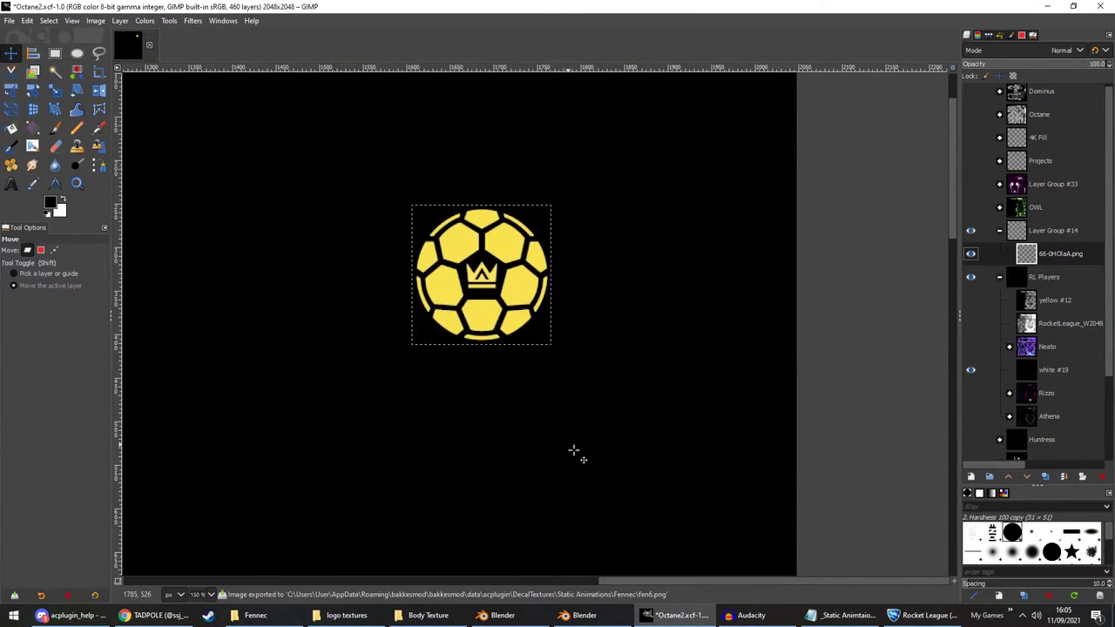
# Switch to File Explorer and check the exported fen frames and their numbering in the Fennec folder
pyautogui.scroll(-1, 617, 407)
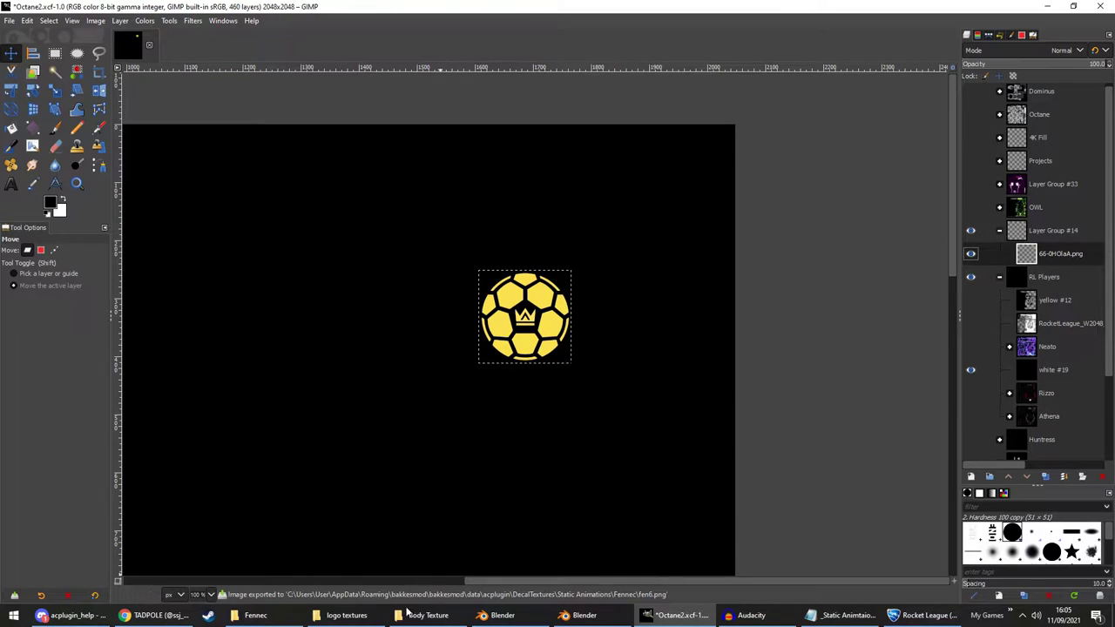
pyautogui.click(256, 615)
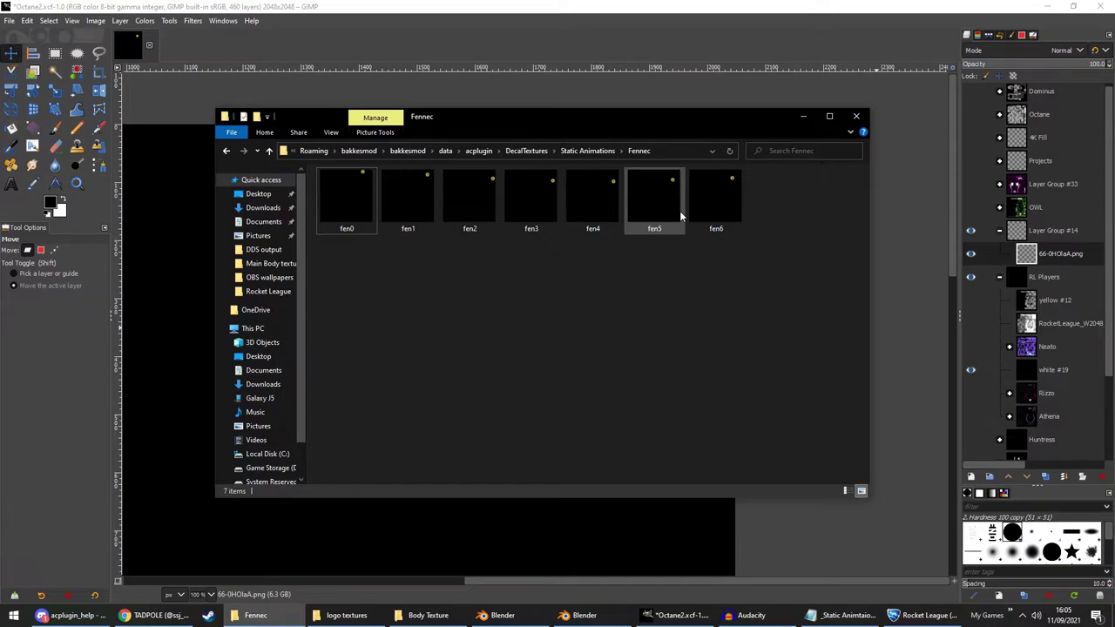
pyautogui.moveTo(681, 216)
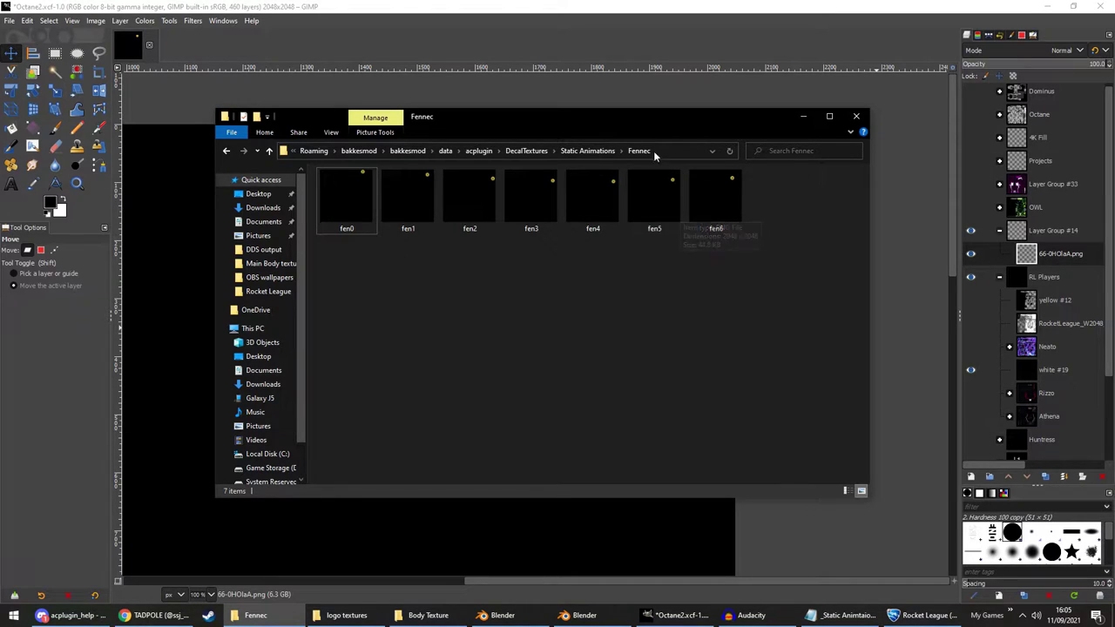
# Switch to the _Static Animtaions text file and review the Fennec body's Diffuse BaseName, Frames and FPS entries
pyautogui.click(852, 618)
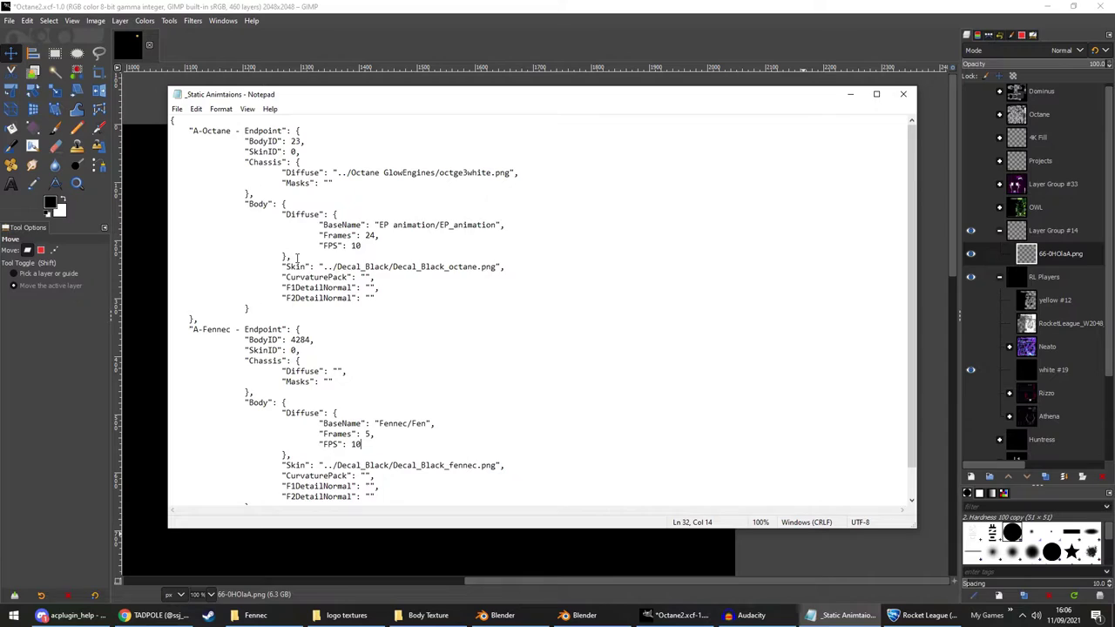
pyautogui.scroll(-1, 296, 258)
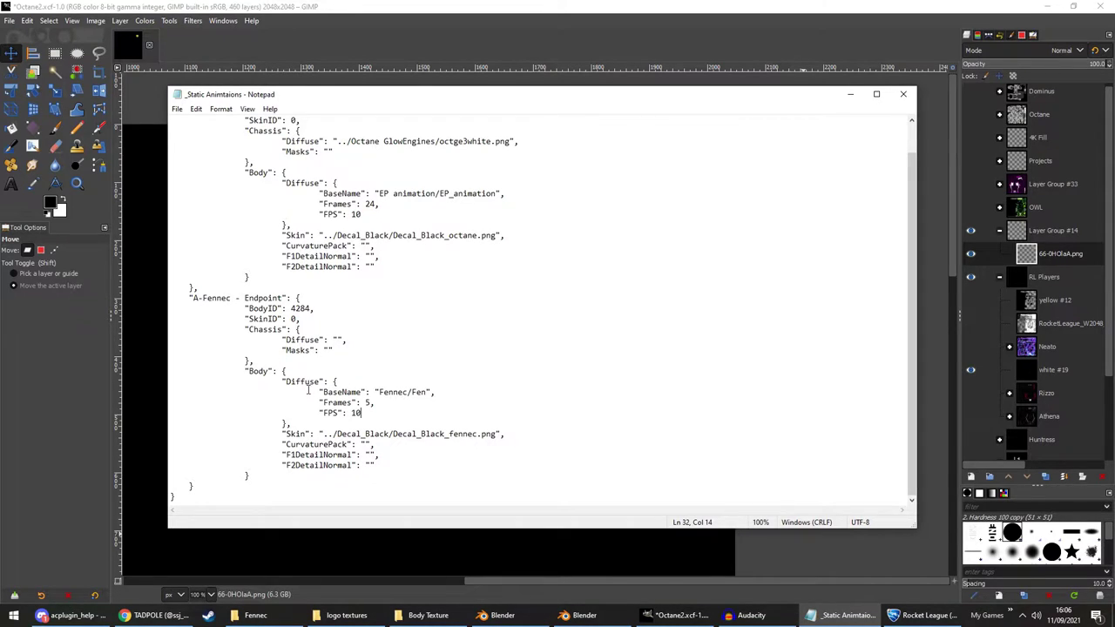
pyautogui.moveTo(330, 392); pyautogui.dragTo(340, 414)
pyautogui.click(338, 415)
# Open the _TexturesPackage text file from the DecalTextures folder, examine the Diffuse and Skin lines of the Dominus - SE body, and close it
pyautogui.click(255, 615)
pyautogui.click(227, 151)
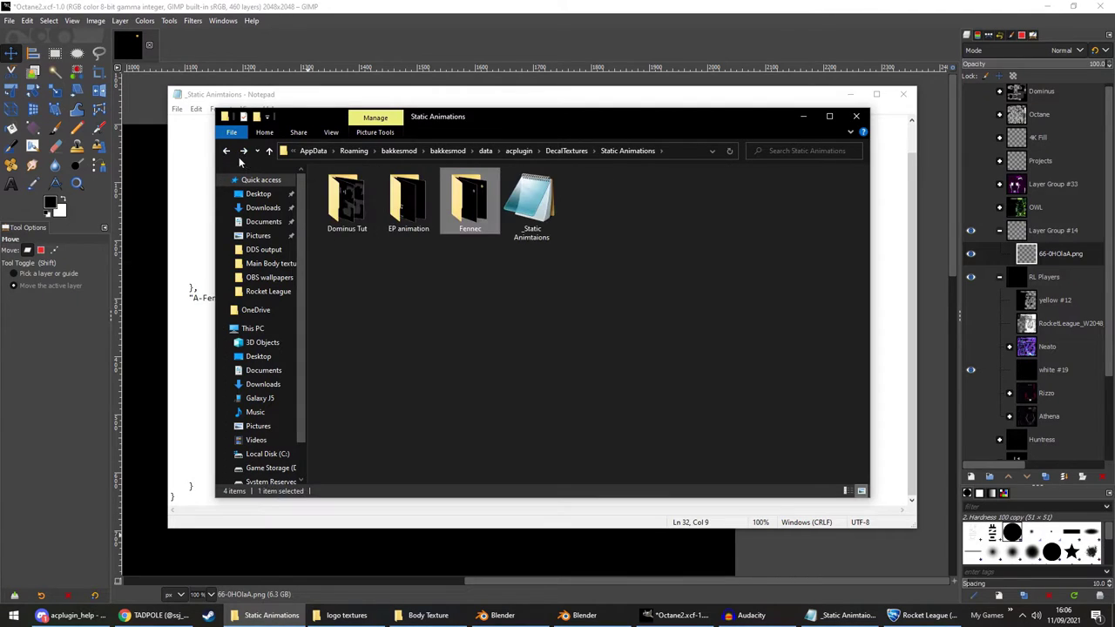
pyautogui.click(227, 151)
pyautogui.click(628, 380)
pyautogui.doubleClick(627, 381)
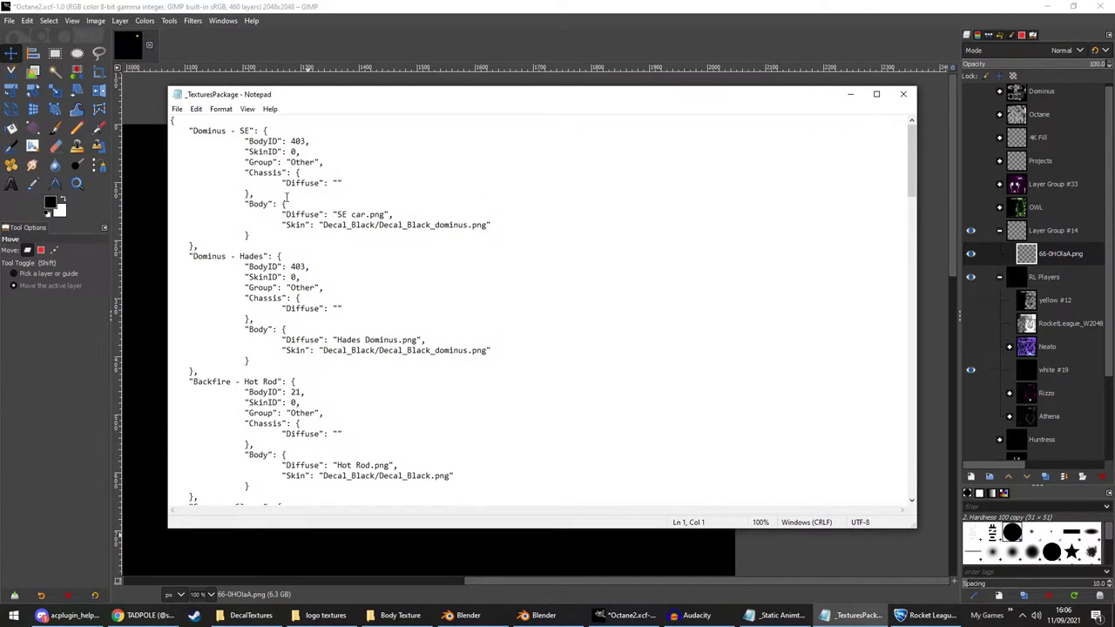
pyautogui.doubleClick(262, 205)
pyautogui.moveTo(287, 215); pyautogui.dragTo(381, 216)
pyautogui.click(352, 215)
pyautogui.click(391, 216)
pyautogui.click(393, 226)
pyautogui.click(903, 94)
# Examine the Fennec BaseName line in the _Static Animtaions file and open the matching Fennec folder inside Static Animations
pyautogui.doubleClick(483, 359)
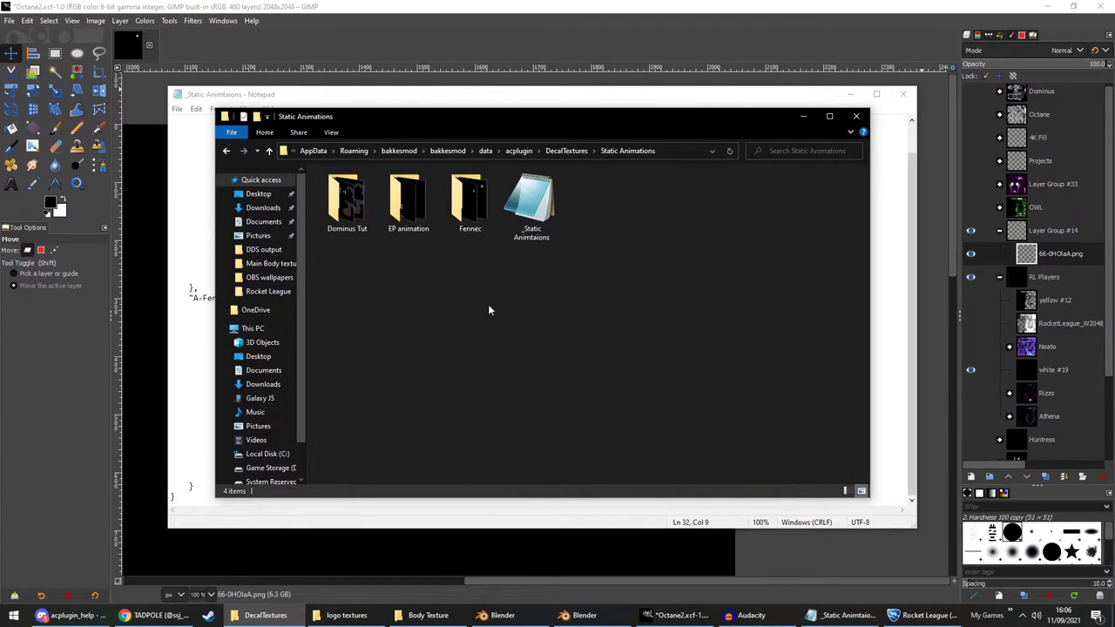
pyautogui.click(456, 96)
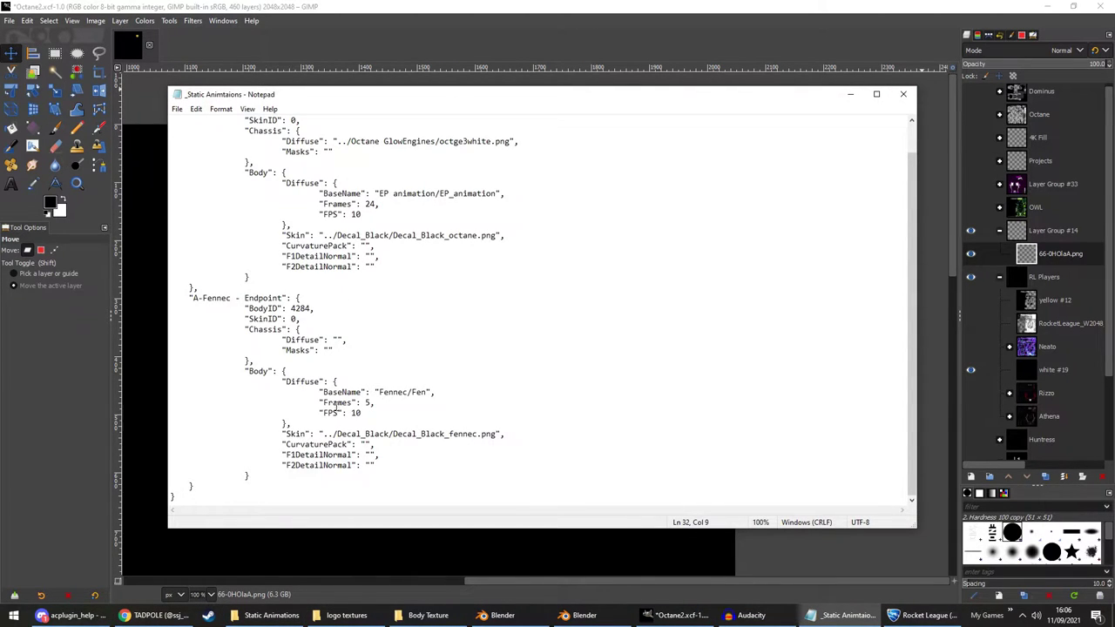
pyautogui.moveTo(334, 396); pyautogui.dragTo(380, 396)
pyautogui.click(360, 397)
pyautogui.click(263, 615)
pyautogui.doubleClick(468, 199)
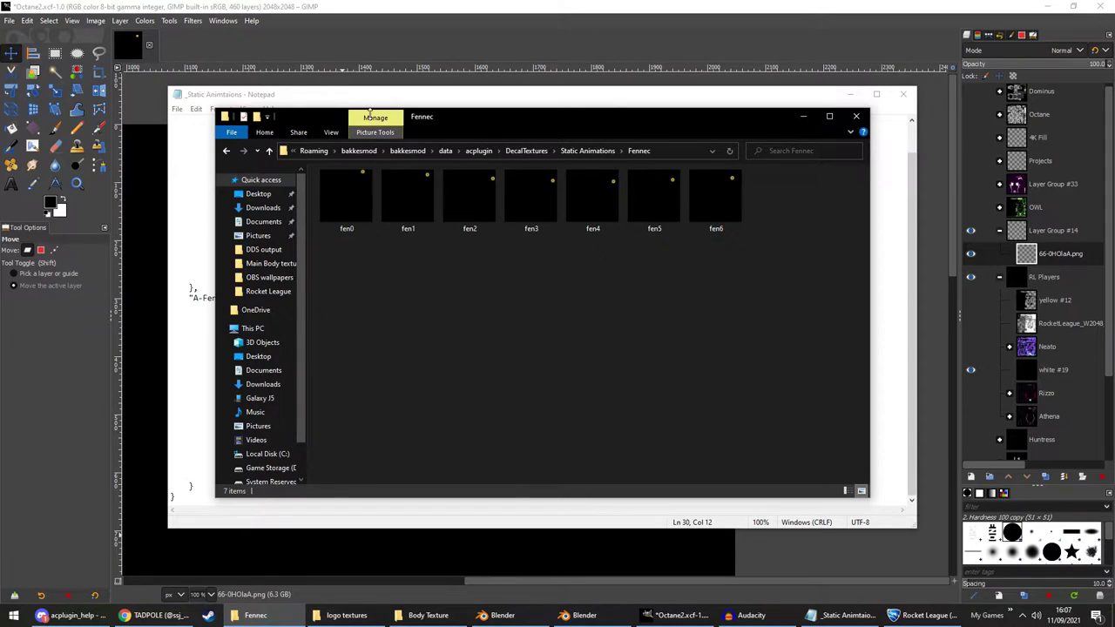
# Compare the Fennec/Fen BaseName with the exported frame file names and check its ending against the .png extension in the Skin path
pyautogui.click(365, 105)
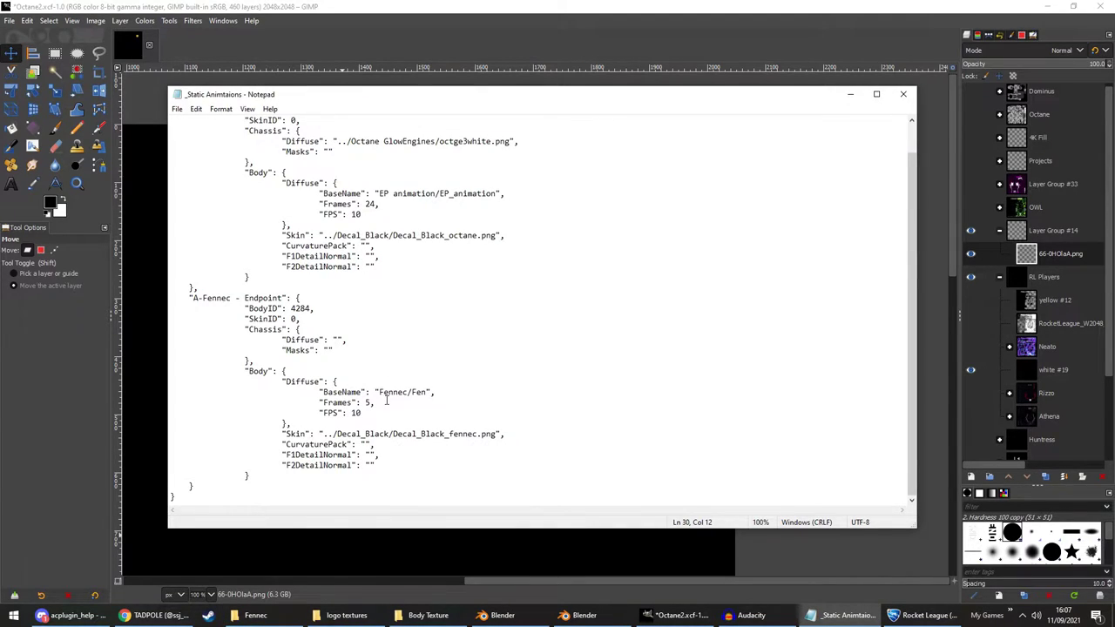
pyautogui.click(255, 615)
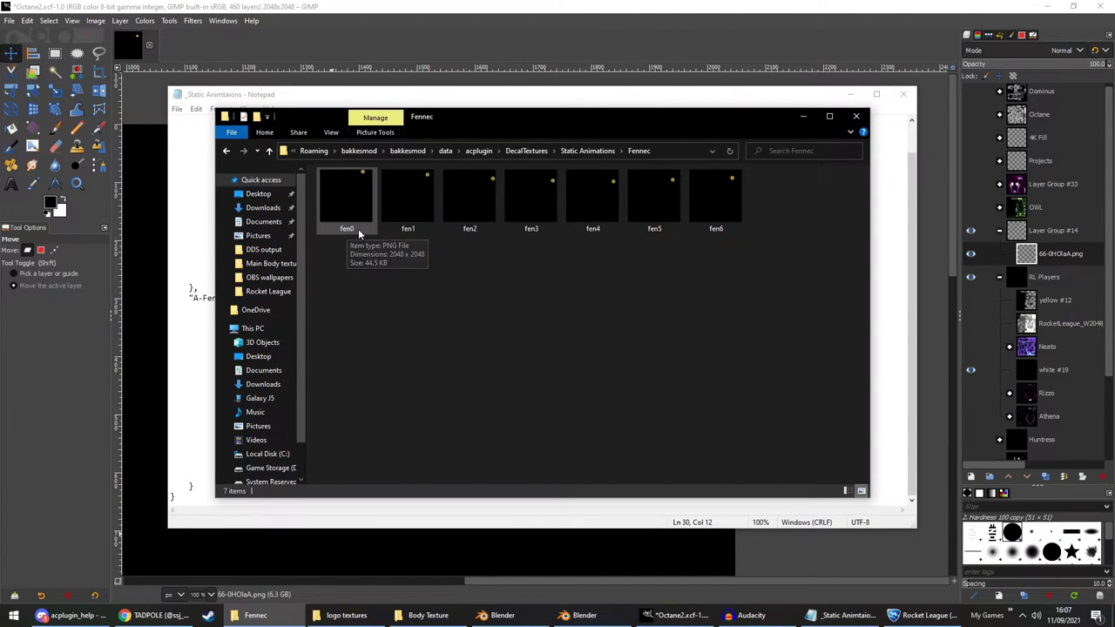
pyautogui.click(361, 98)
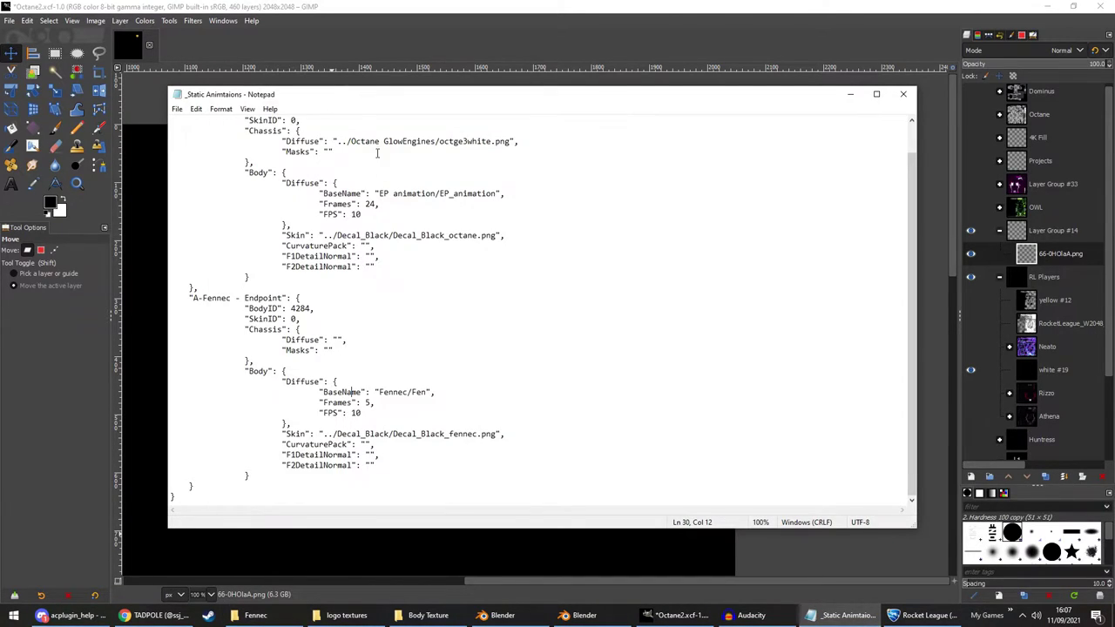
pyautogui.click(431, 395)
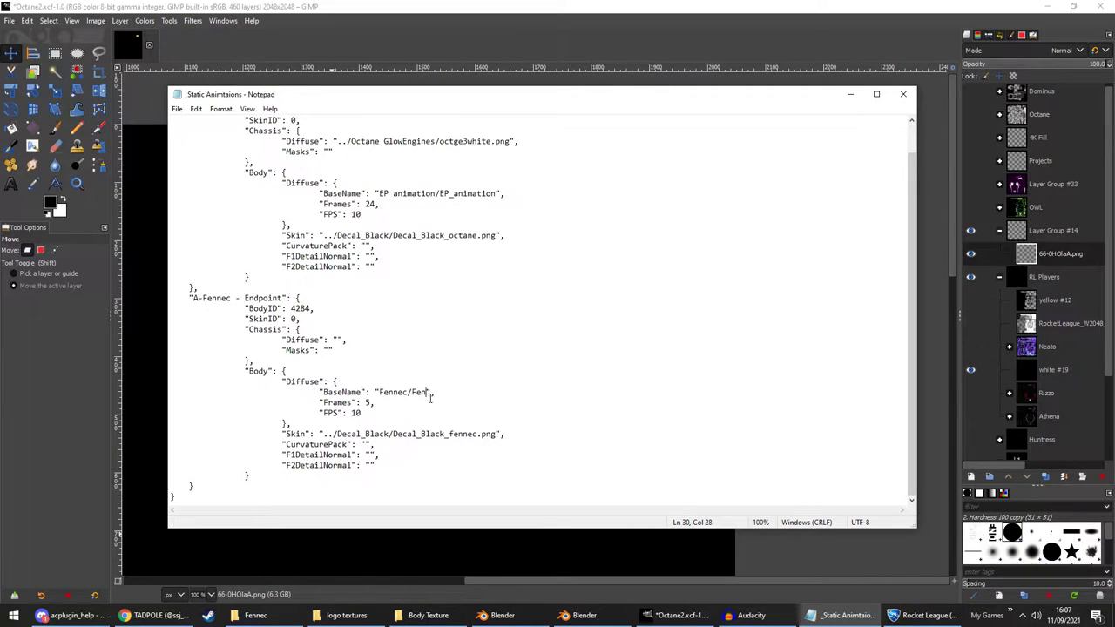
pyautogui.moveTo(479, 436); pyautogui.dragTo(502, 440)
pyautogui.click(485, 444)
pyautogui.click(501, 447)
# Return to the Fennec folder and select all exported frames to count them
pyautogui.click(255, 616)
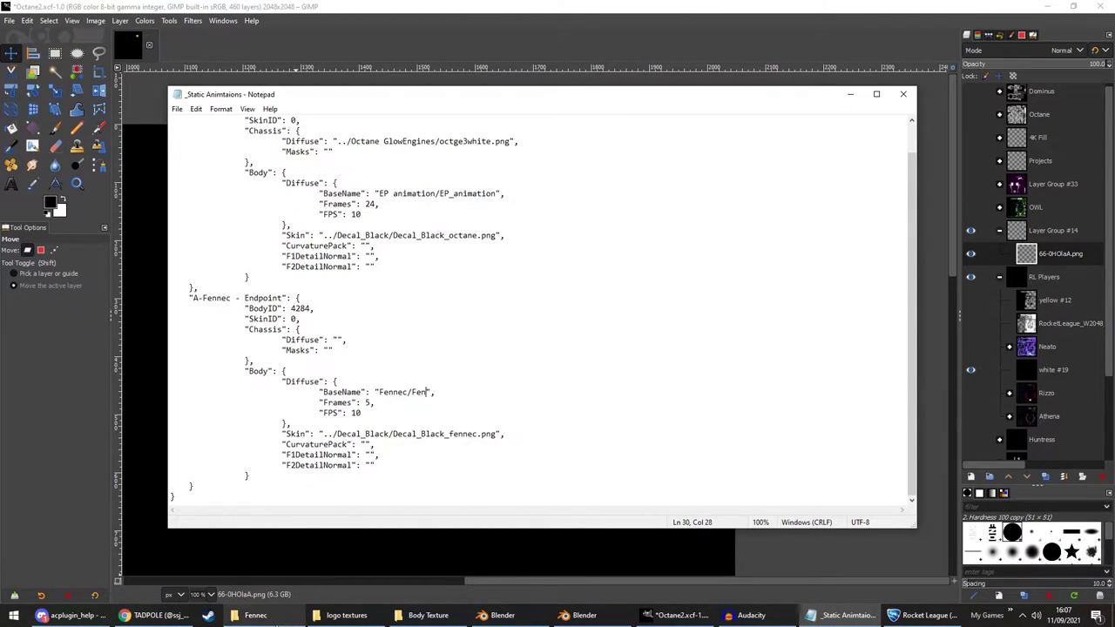
pyautogui.moveTo(256, 615)
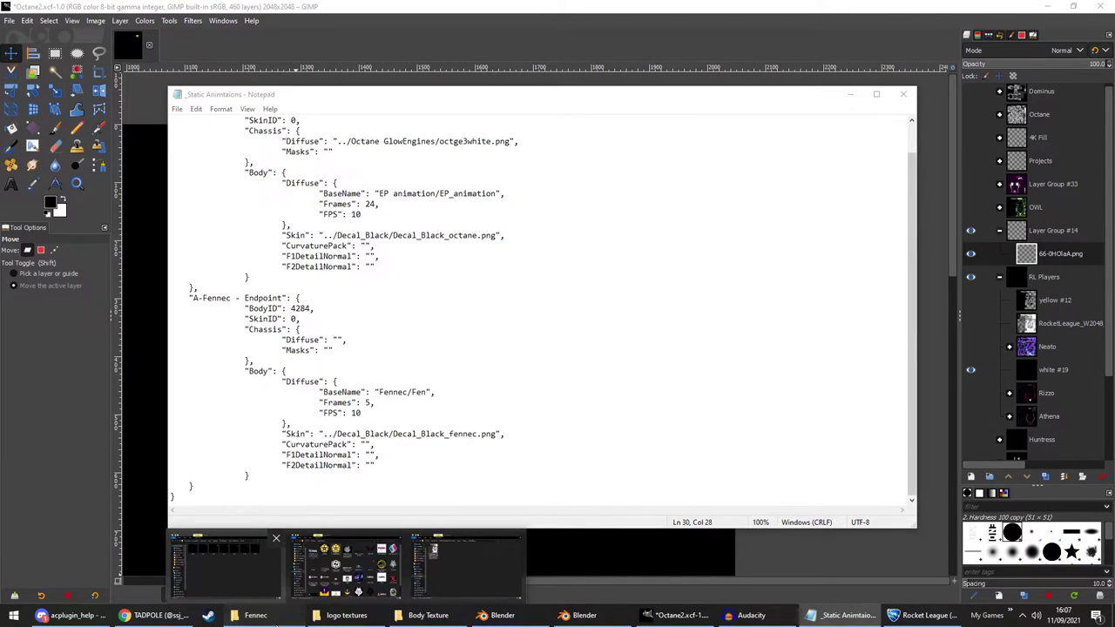
pyautogui.click(225, 565)
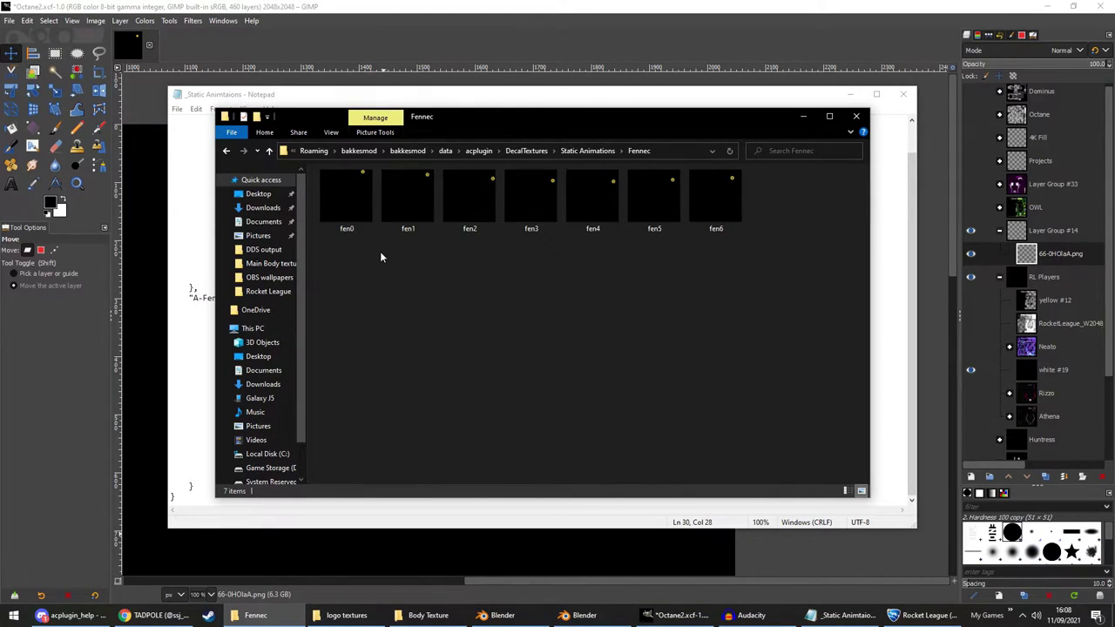
pyautogui.hotkey('ctrl', 'a')
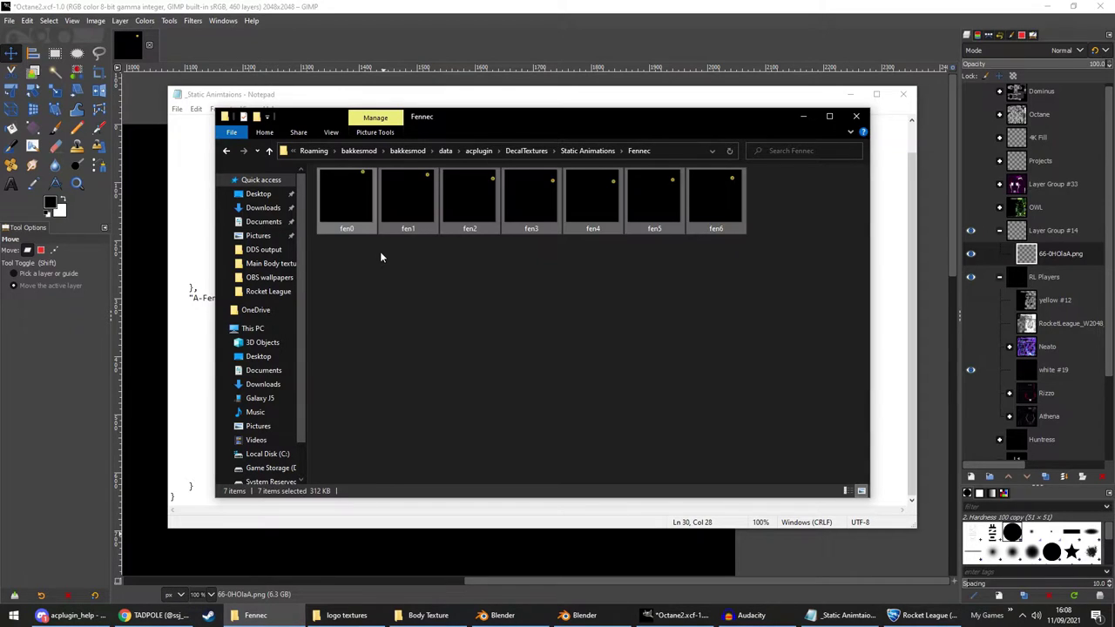
pyautogui.click(377, 261)
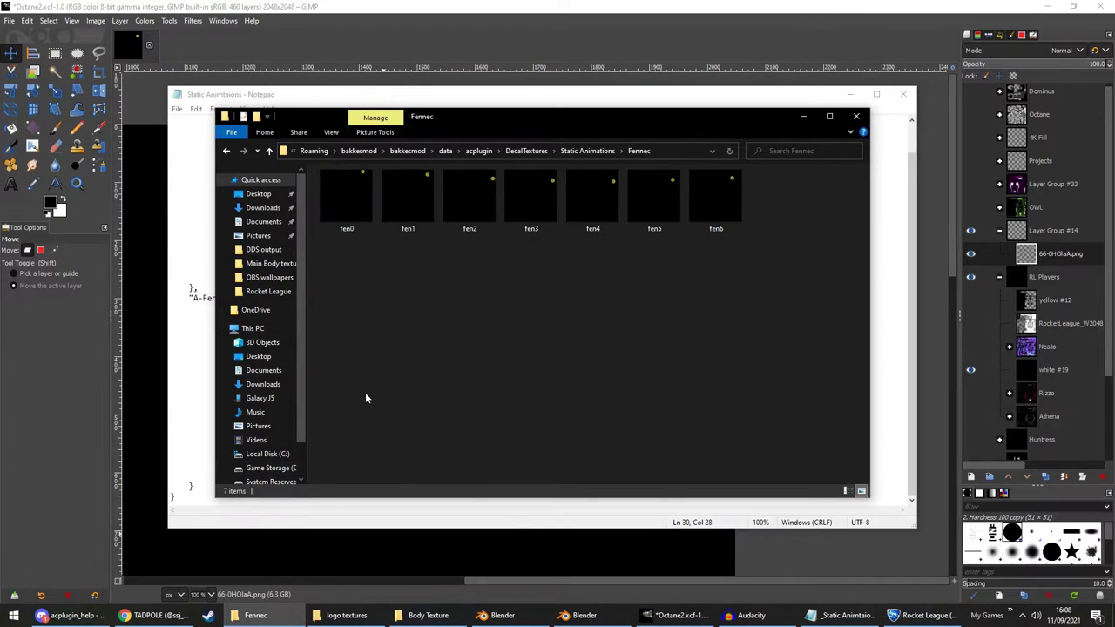
pyautogui.hotkey('ctrl', 'a')
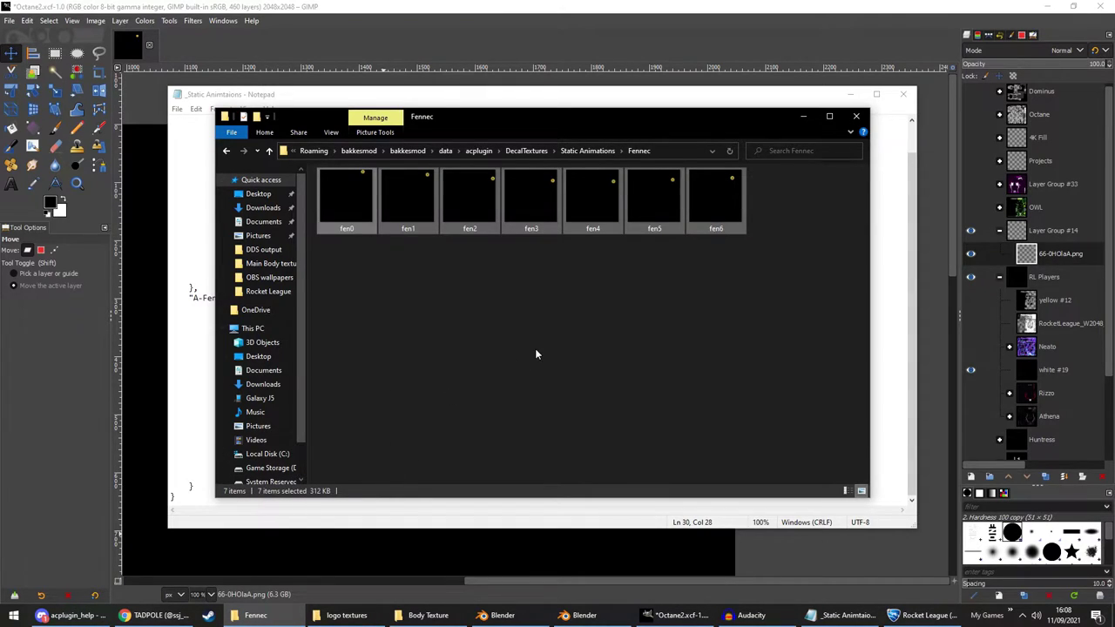
# Set the Fennec body's Frames value to 7 in the _Static Animtaions file and save it
pyautogui.click(406, 94)
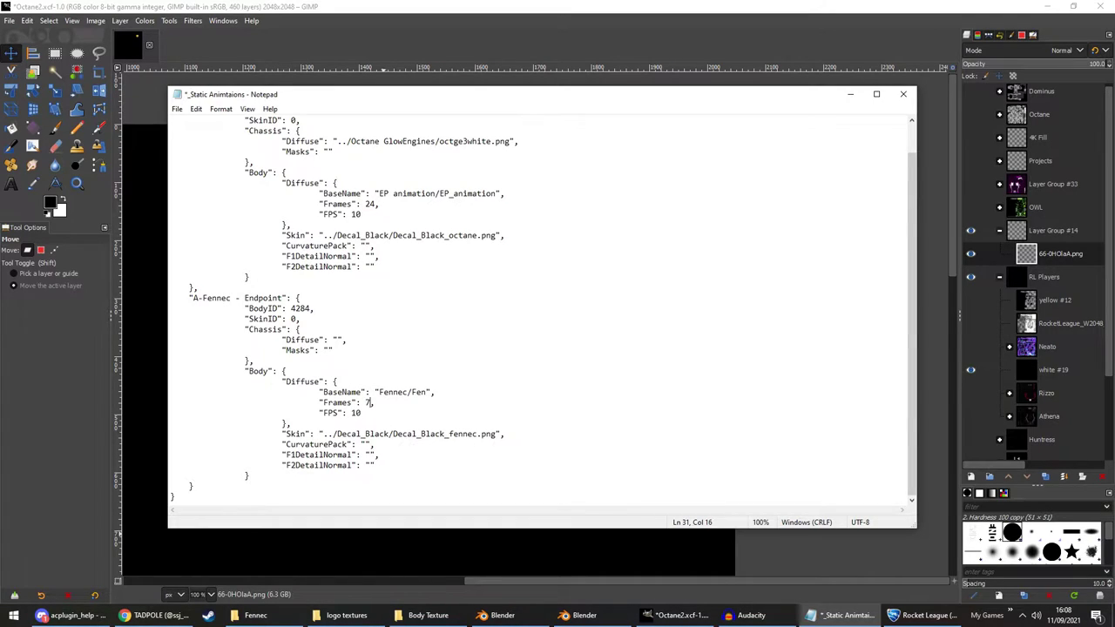
pyautogui.click(177, 109)
pyautogui.click(195, 161)
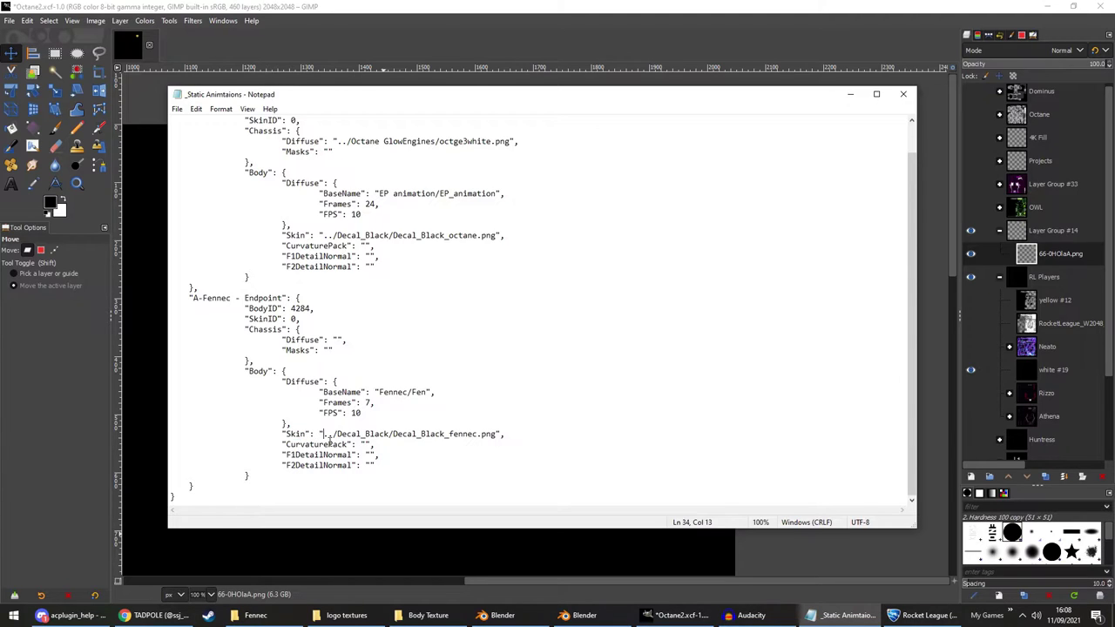
# Switch to Rocket League, equip the Acrobat Fennec body on the car in the garage, and return to the main menu
pyautogui.click(426, 438)
pyautogui.click(895, 618)
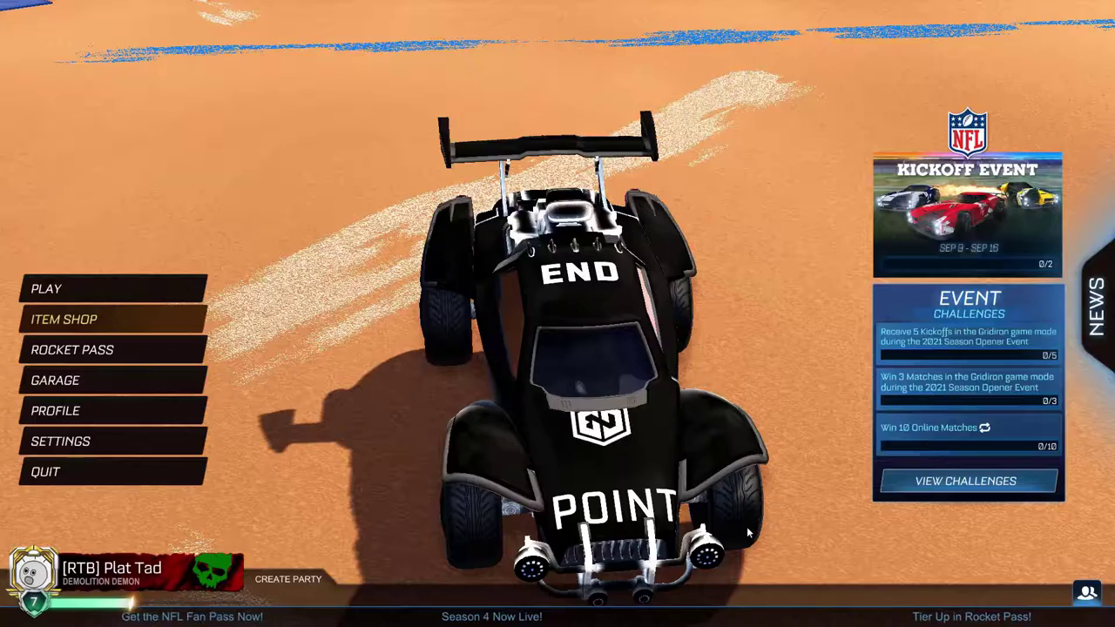
pyautogui.click(101, 398)
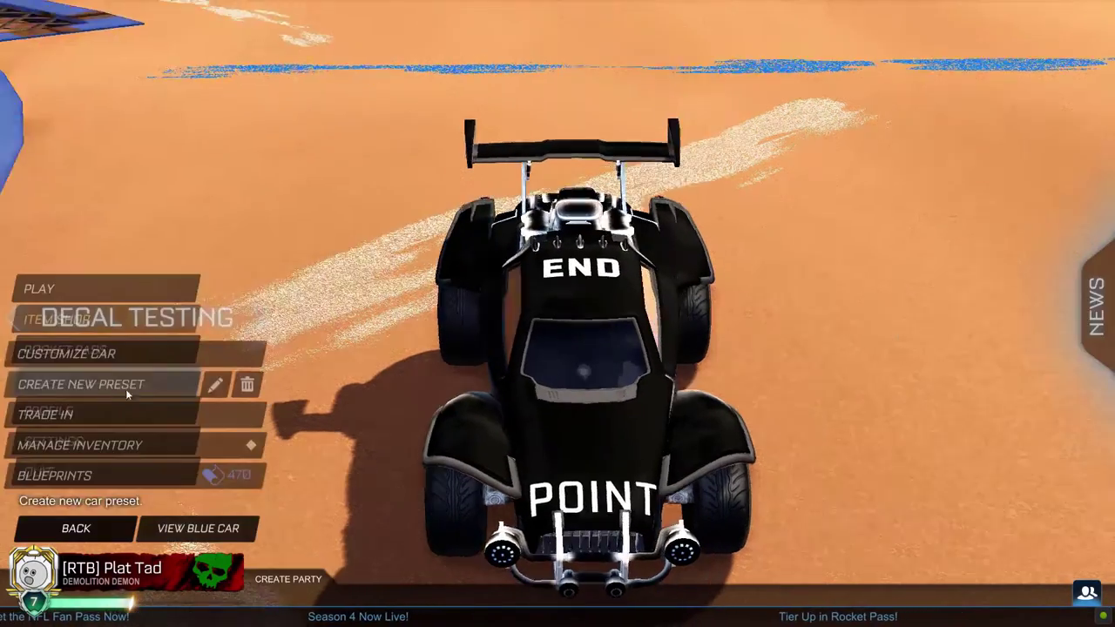
pyautogui.click(117, 349)
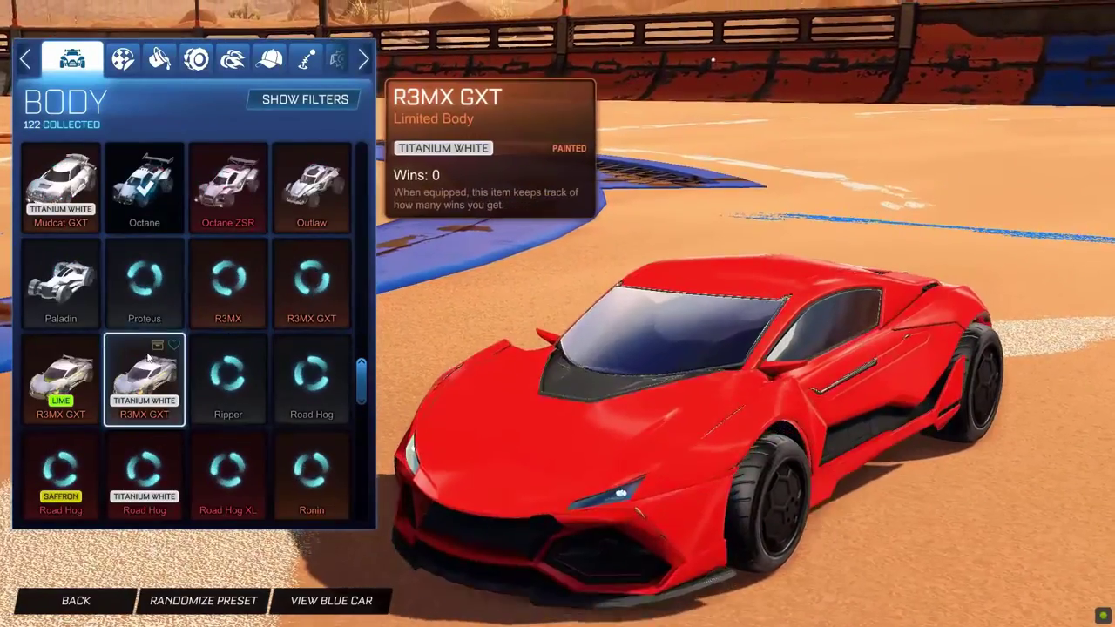
pyautogui.scroll(5, 146, 350)
pyautogui.scroll(5, 147, 350)
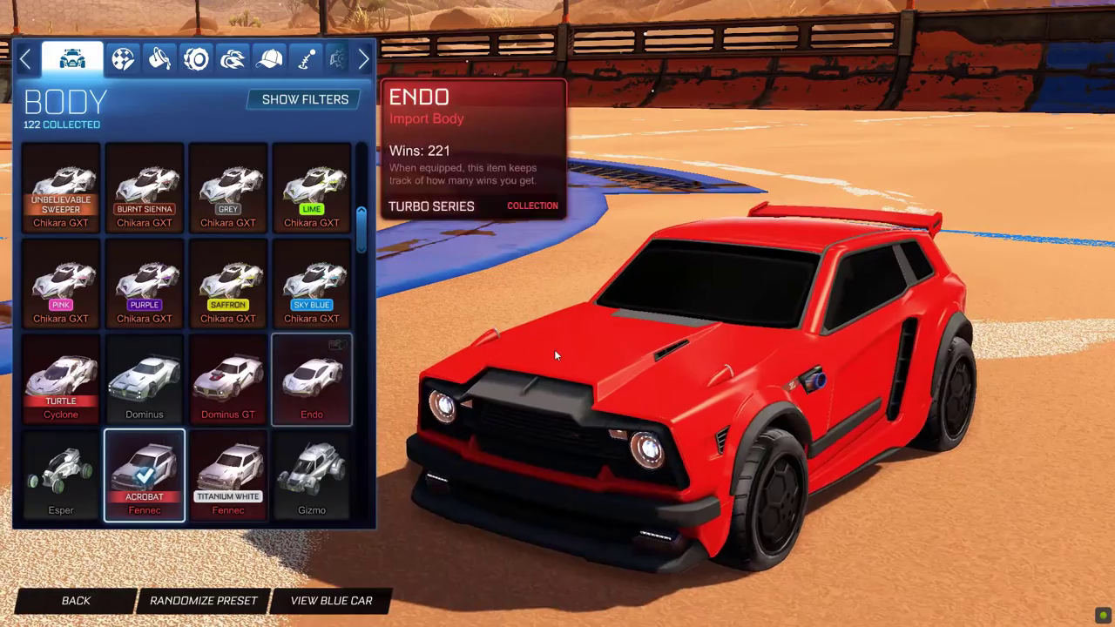
pyautogui.press('Escape')
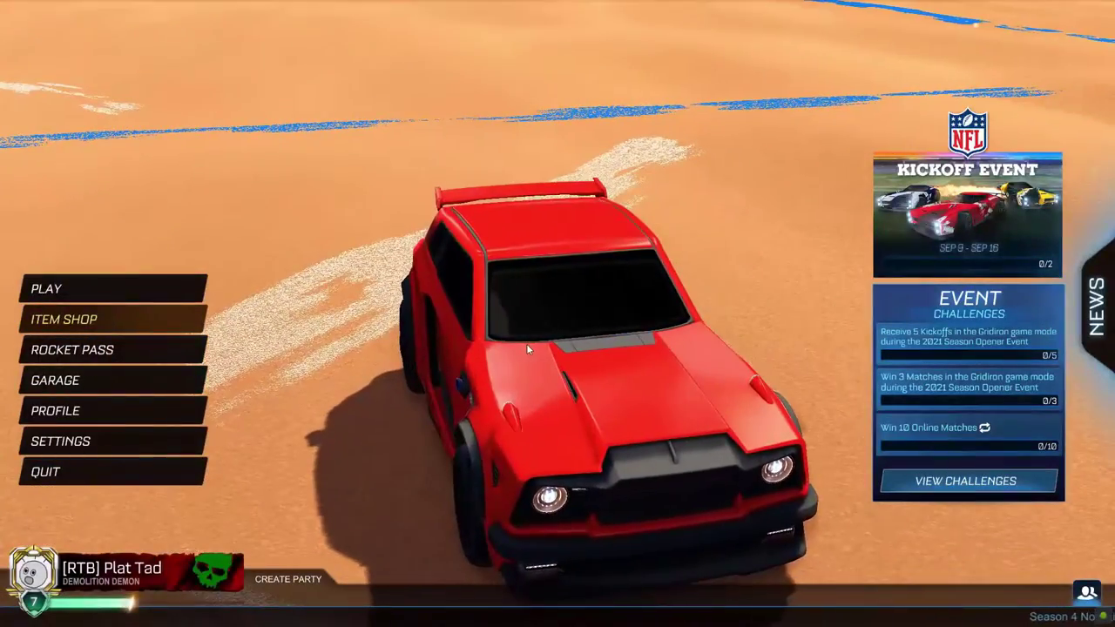
# Apply A-Fennec - Endpoint as the Orange Decal in the AlphaConsole plugin's cosmetics and close the plugin window
pyautogui.press('Home')
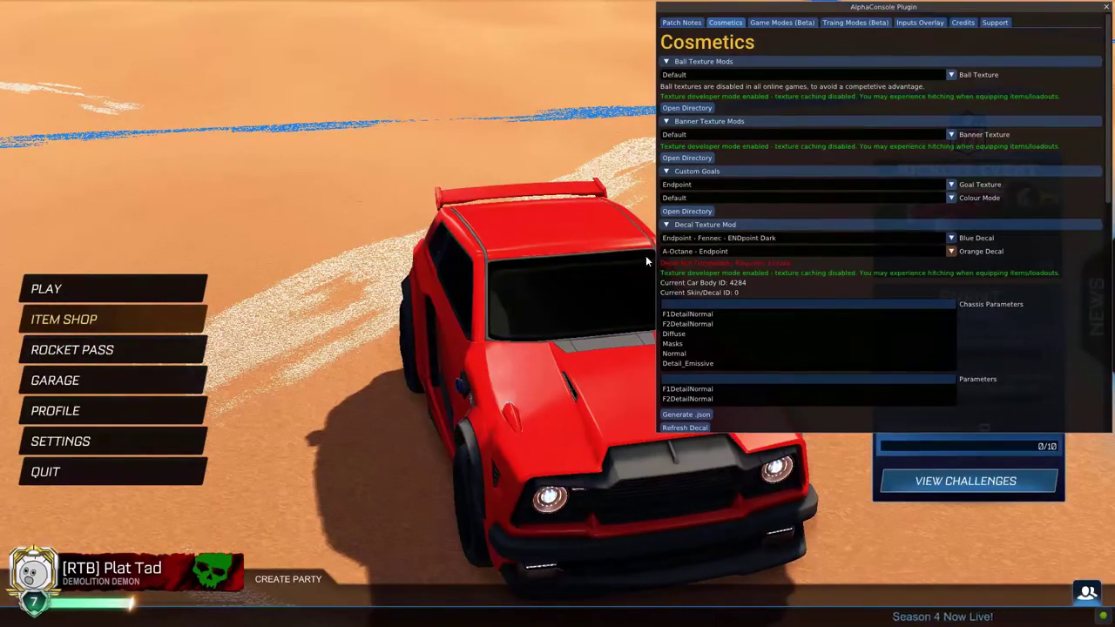
pyautogui.click(670, 251)
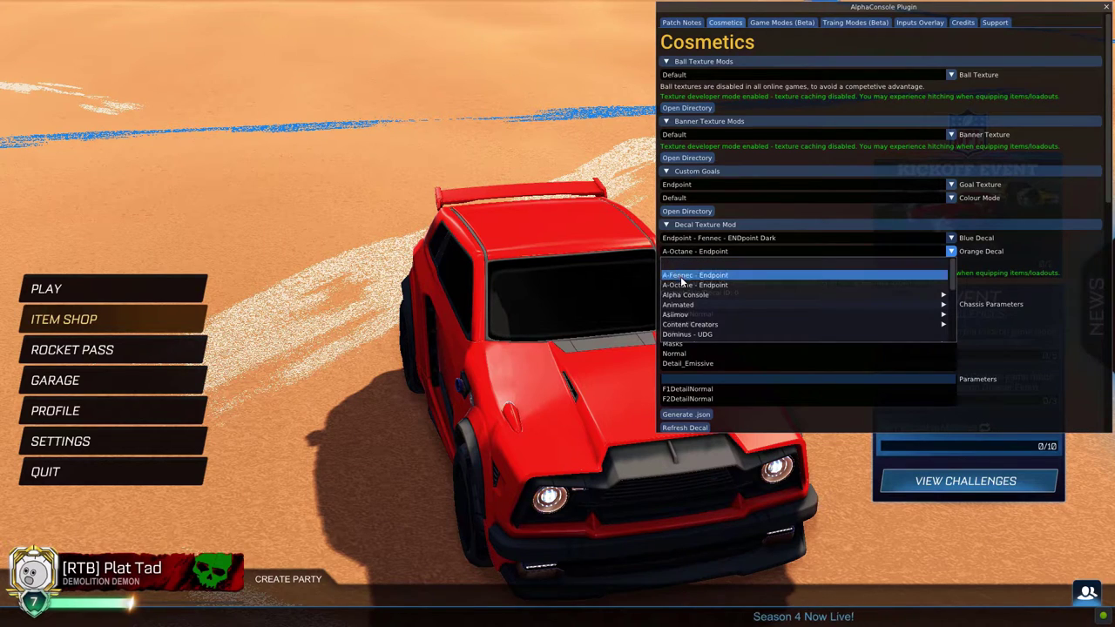
pyautogui.click(681, 276)
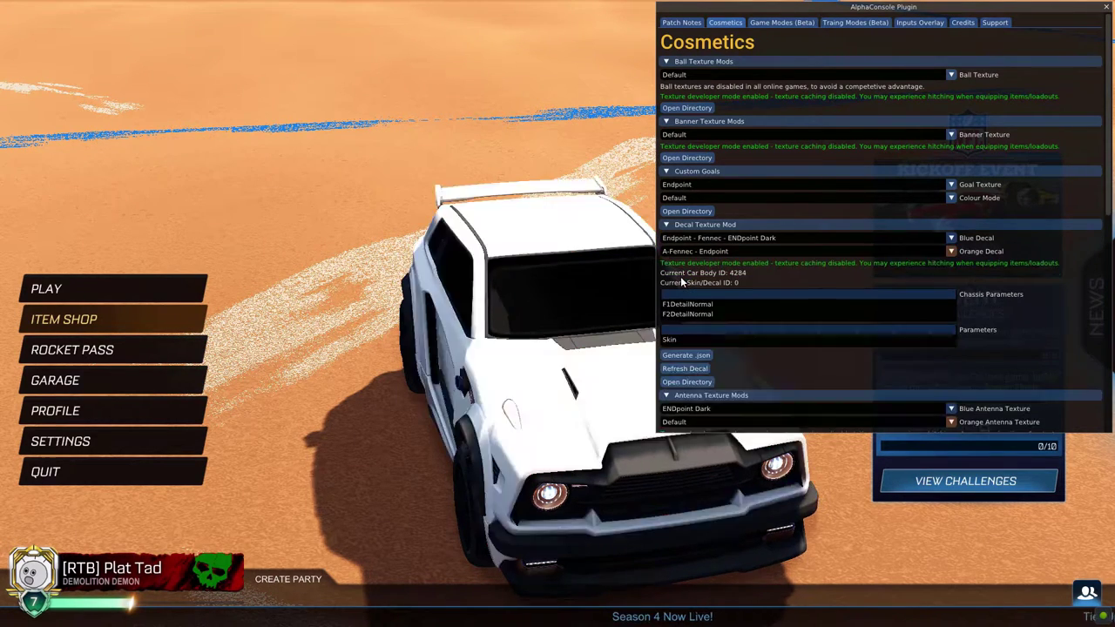
pyautogui.press('Home')
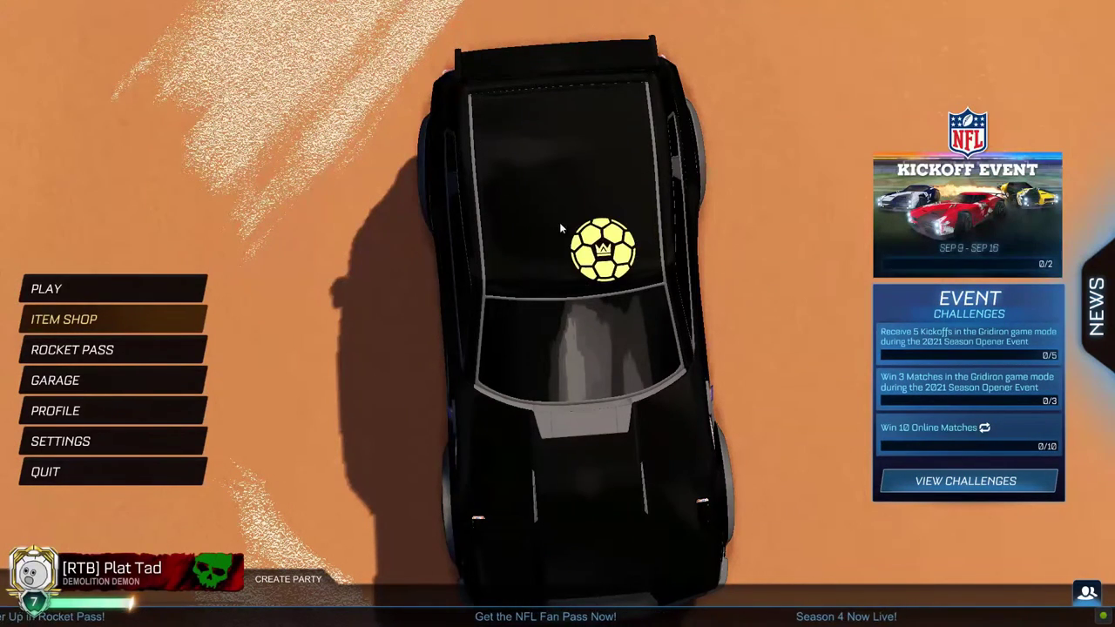
# Switch to the _Static Animtaions file, edit the Fennec FPS entry, save the file, and return to Rocket League
pyautogui.hotkey('alt', 'Tab')
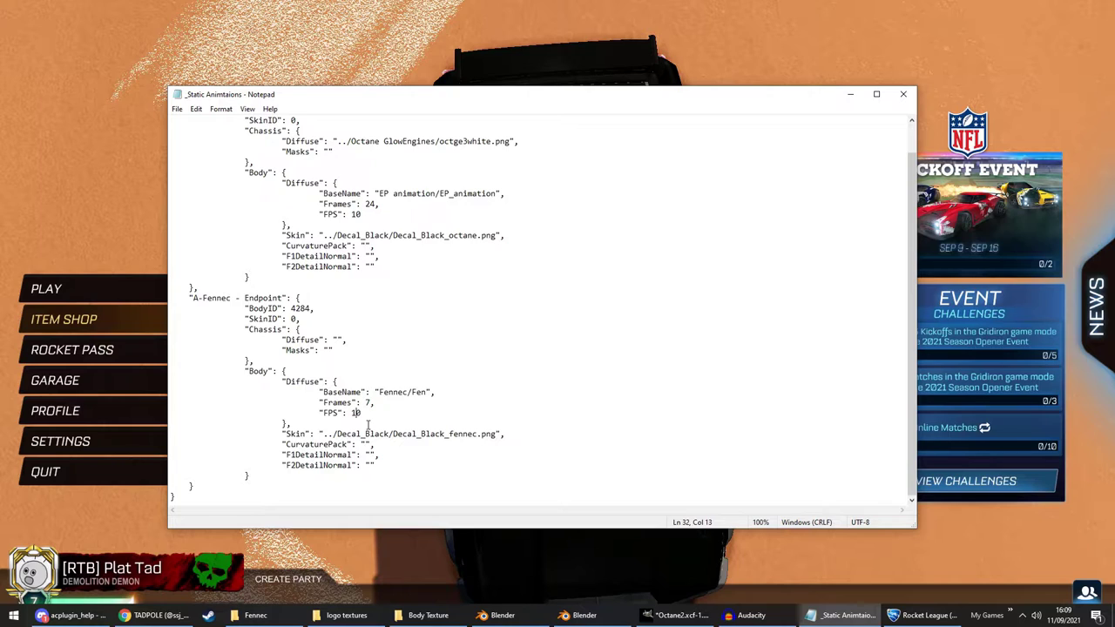
pyautogui.click(176, 108)
pyautogui.click(197, 159)
pyautogui.hotkey('alt', 'Tab')
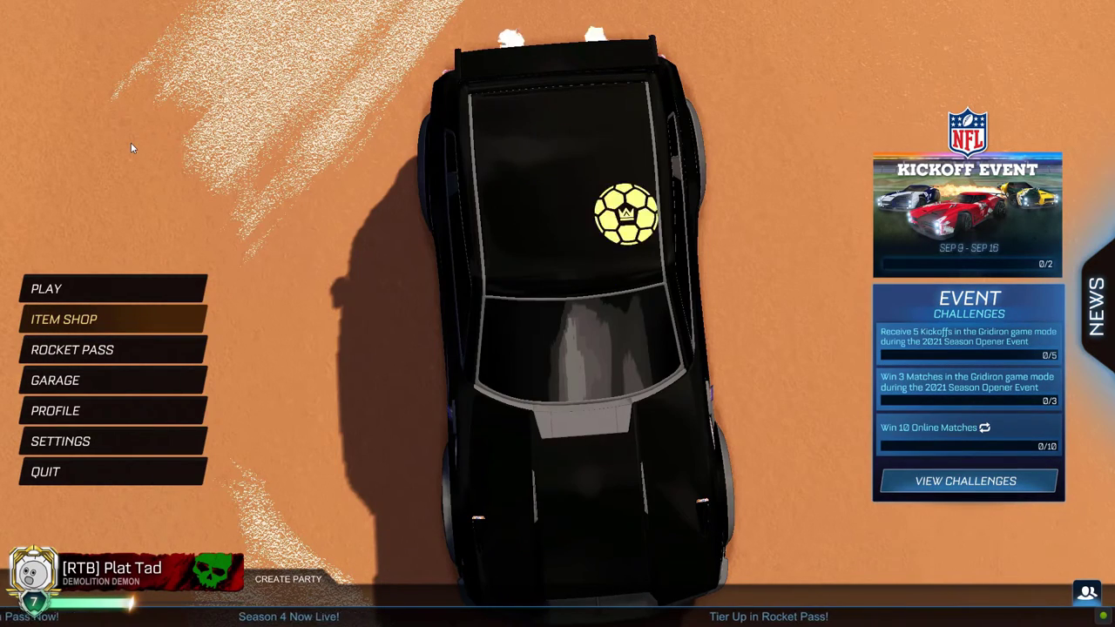
# Run the acplugin_reloaddecals command in the BakkesMod console and close the console
pyautogui.press('F6')
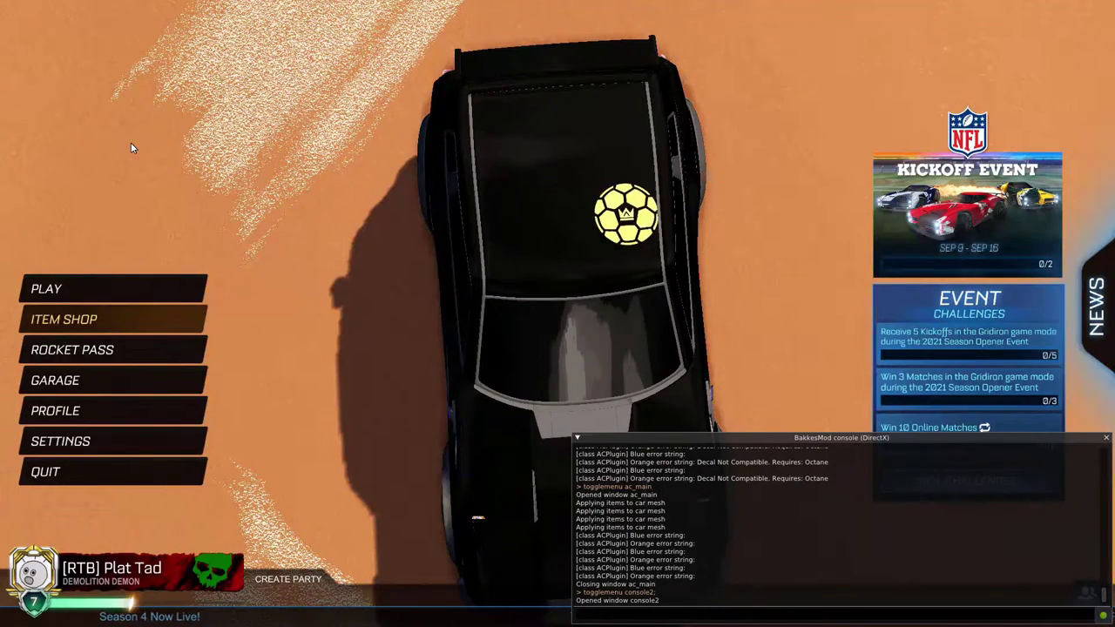
pyautogui.write('acplugin')
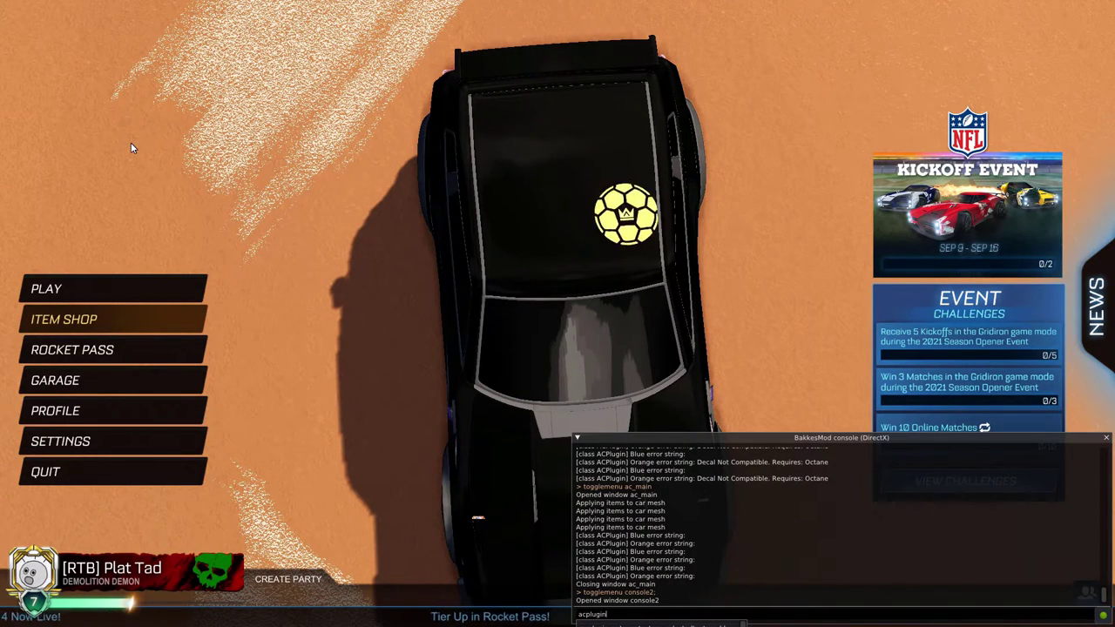
pyautogui.write('_realo')
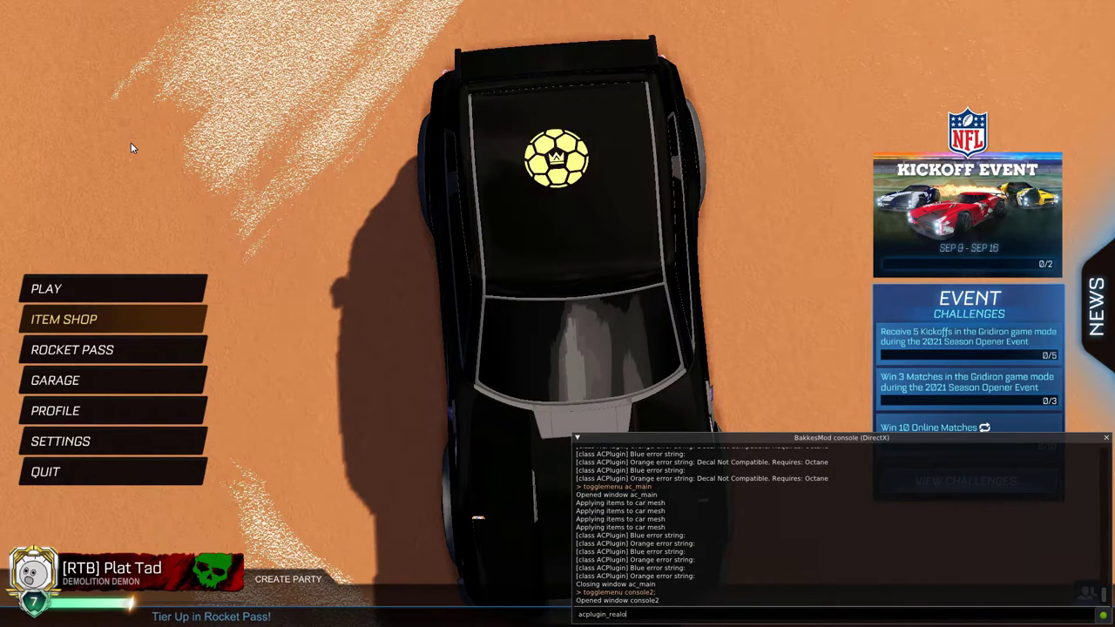
pyautogui.press('BackSpace')
pyautogui.press('BackSpace')
pyautogui.press('BackSpace')
pyautogui.write('load')
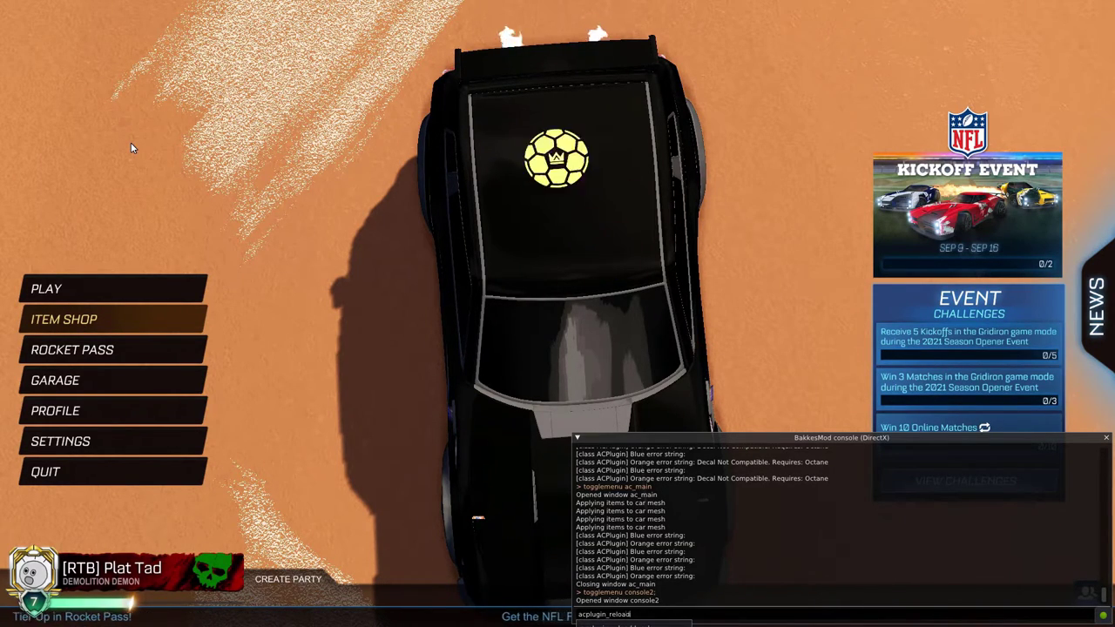
pyautogui.write('dead')
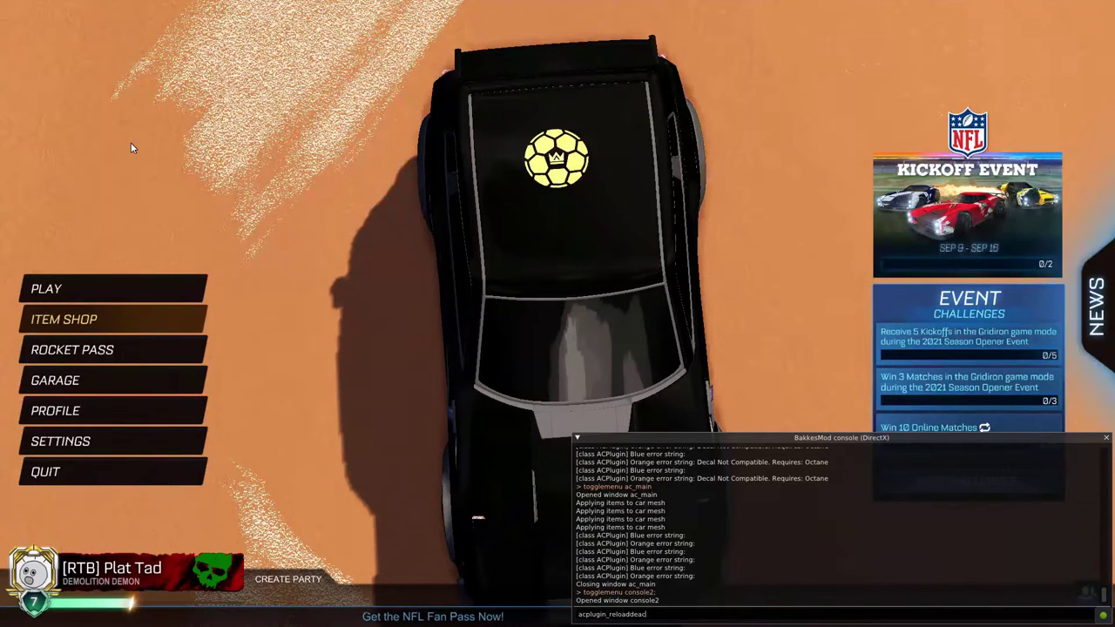
pyautogui.press('BackSpace')
pyautogui.press('BackSpace')
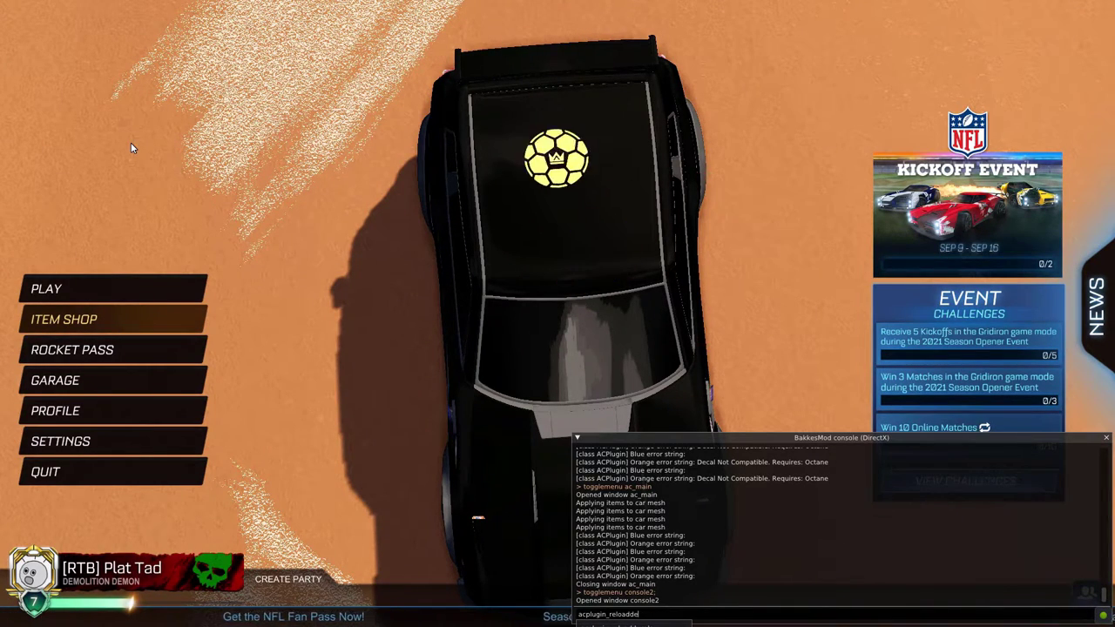
pyautogui.write('cals')
pyautogui.press('Return')
pyautogui.press('F6')
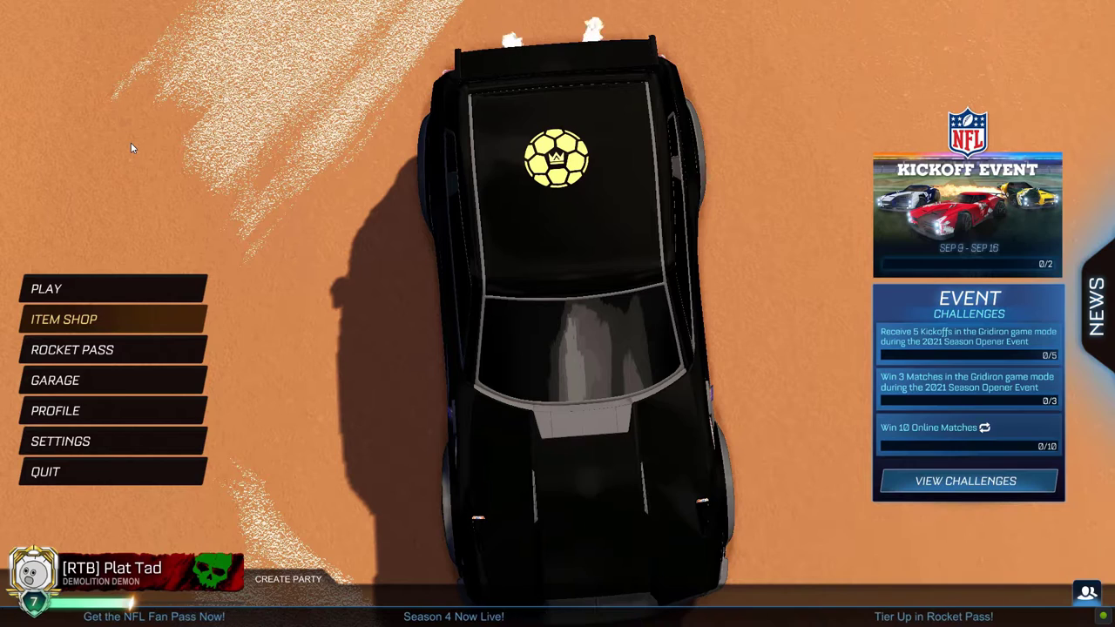
# Reapply A-Fennec - Endpoint as the Orange Decal in the AlphaConsole cosmetics and close the plugin window
pyautogui.press('F1')
pyautogui.click(693, 252)
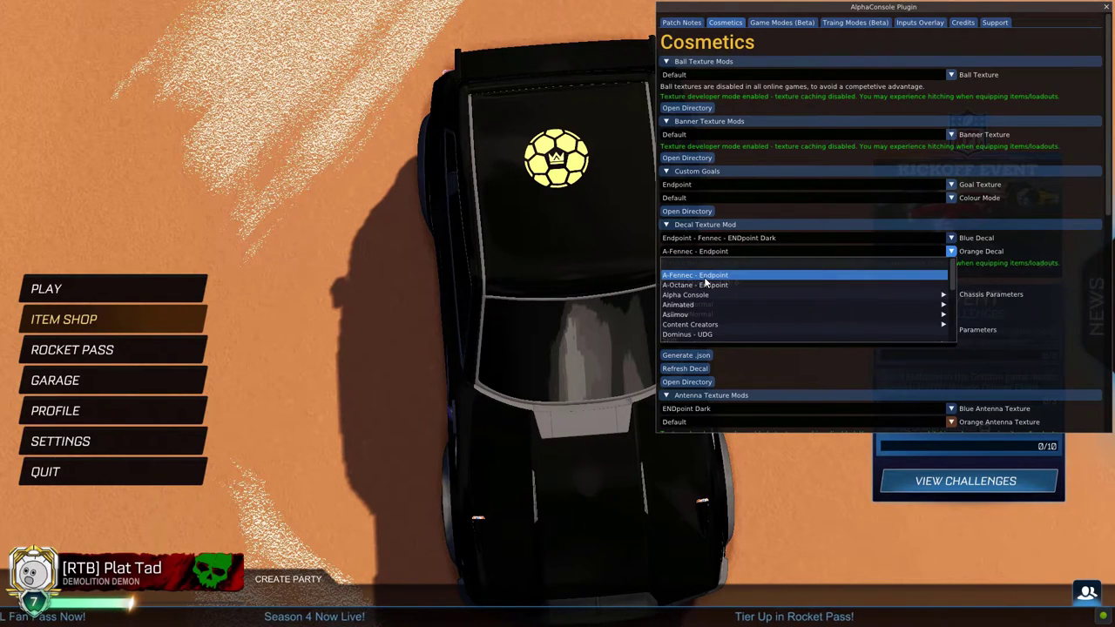
pyautogui.click(695, 285)
pyautogui.press('F1')
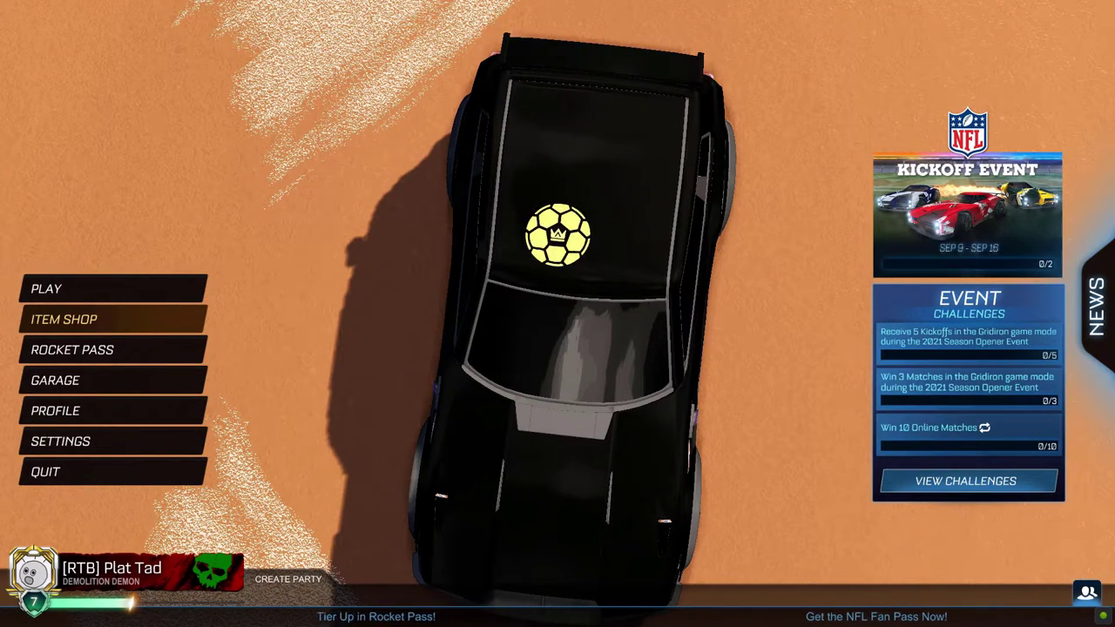
# Switch to the _Static Animtaions file, set the Fennec FPS to 20, save it, and return to Rocket League
pyautogui.hotkey('alt', 'Tab')
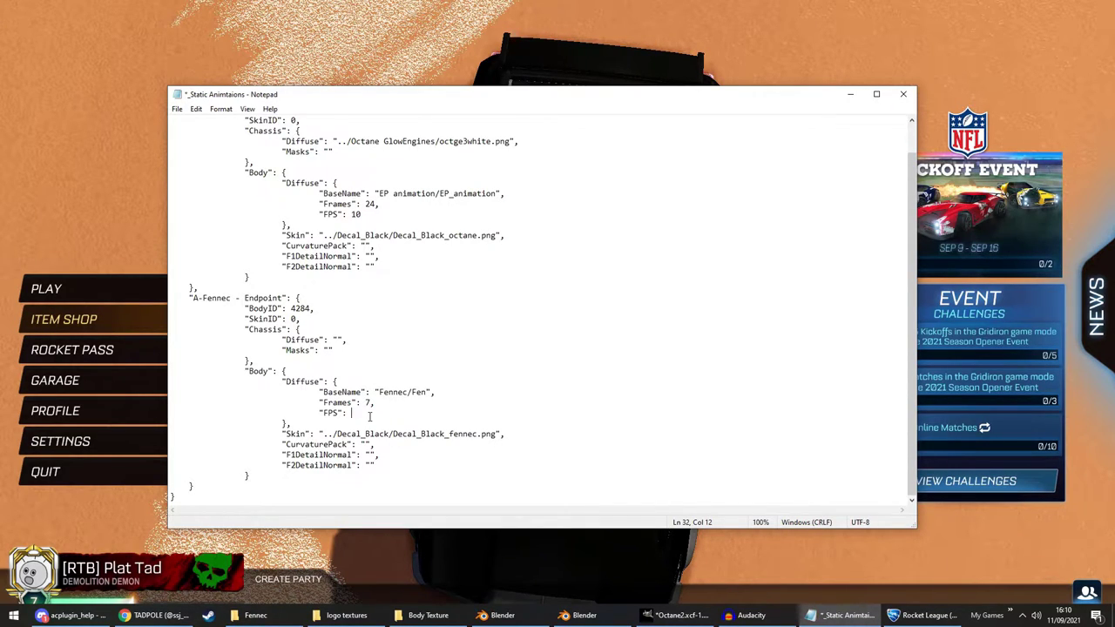
pyautogui.click(177, 108)
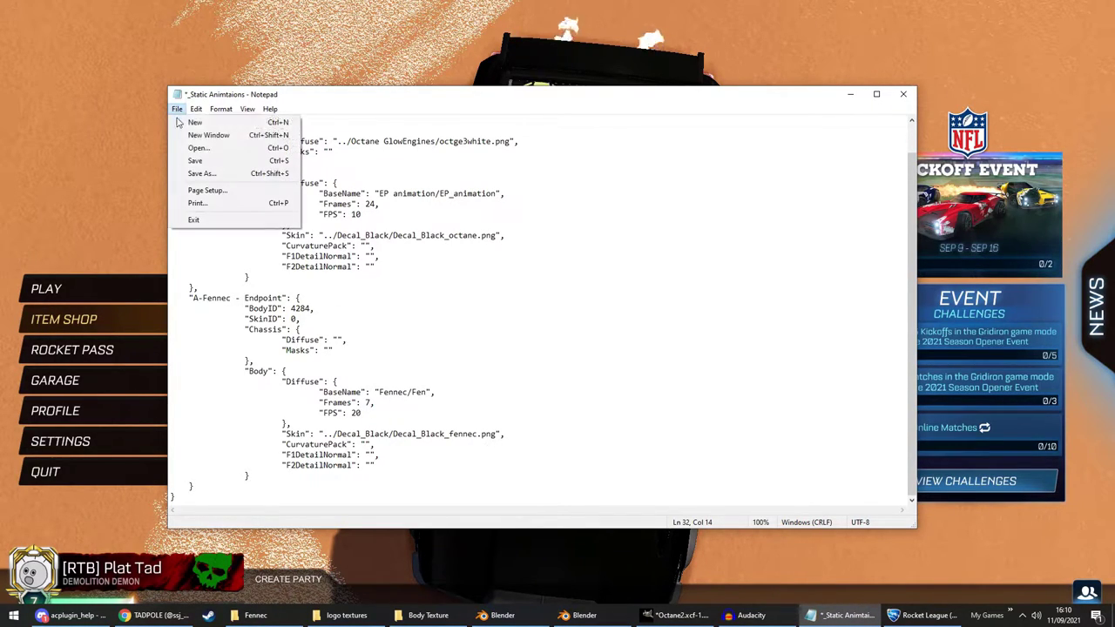
pyautogui.click(201, 158)
pyautogui.hotkey('alt', 'Tab')
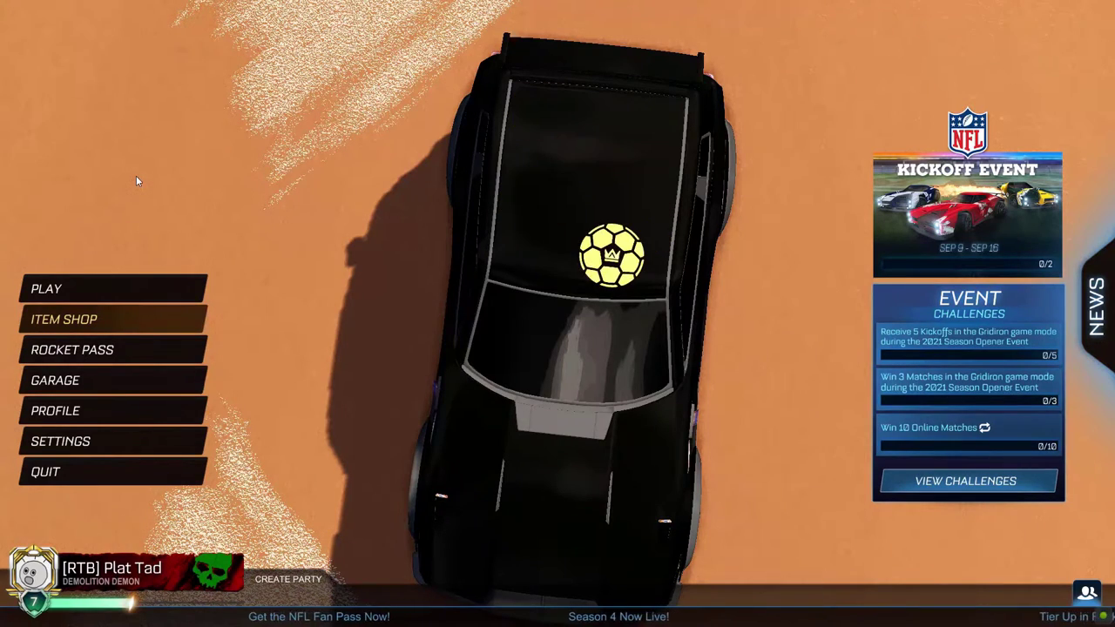
# Rerun the decal reload command from the console history and select A-Fennec - Endpoint again as the Orange Decal
pyautogui.press('F6')
pyautogui.press('Up')
pyautogui.press('Return')
pyautogui.press('F6')
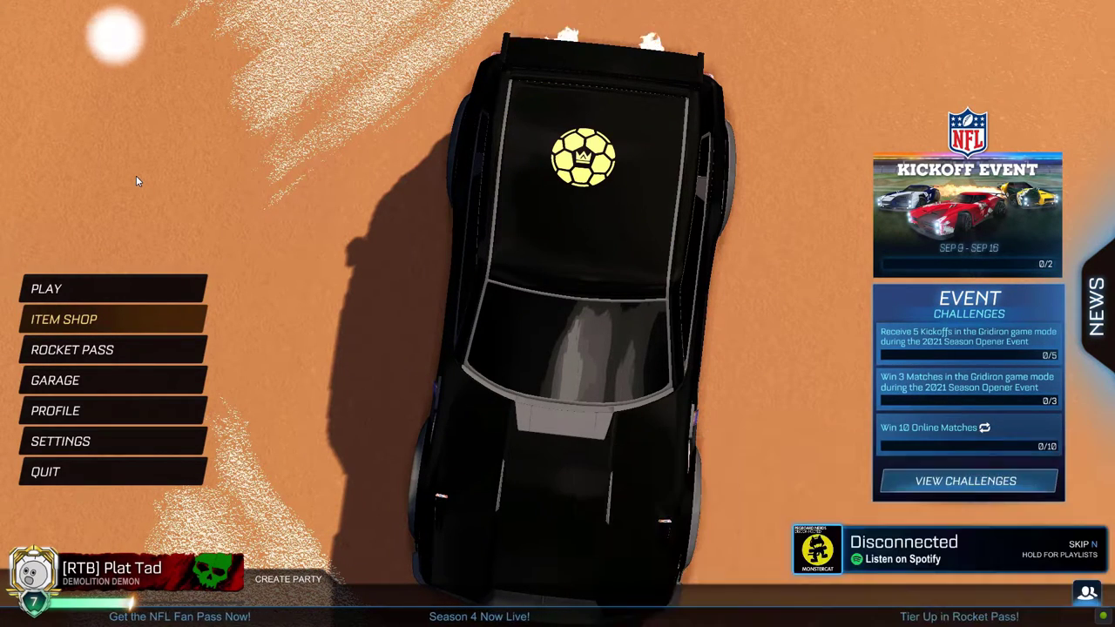
pyautogui.press('F5')
pyautogui.click(731, 253)
pyautogui.click(724, 271)
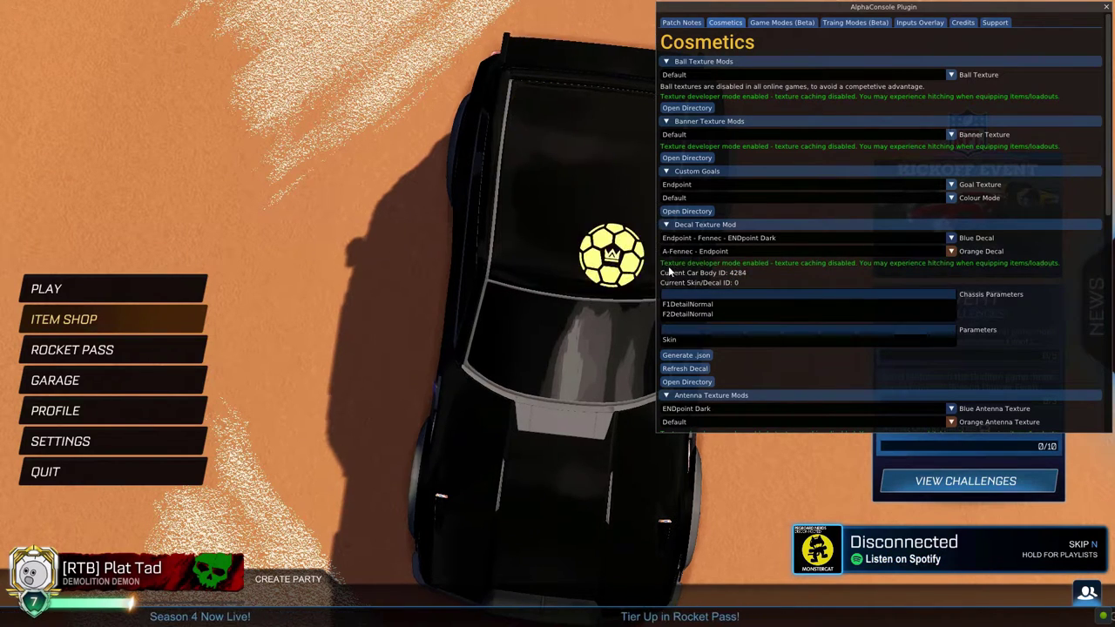
pyautogui.press('F5')
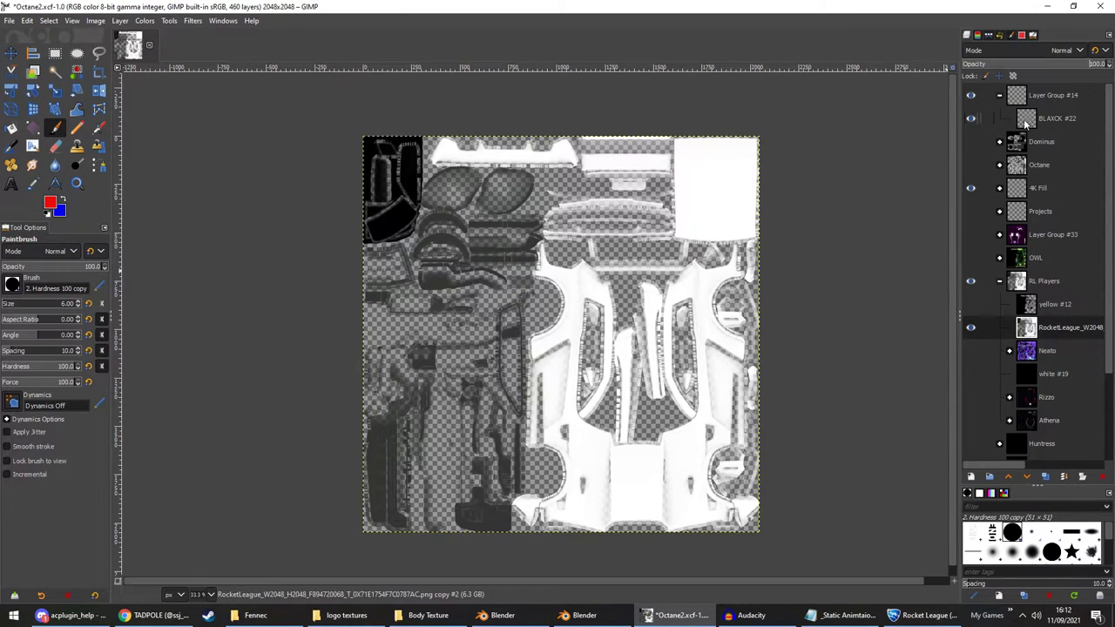
# On the BLAXCK #22 layer, paint a red rectangular outline inside the white upper-right panel with a size 16 brush
pyautogui.click(1026, 123)
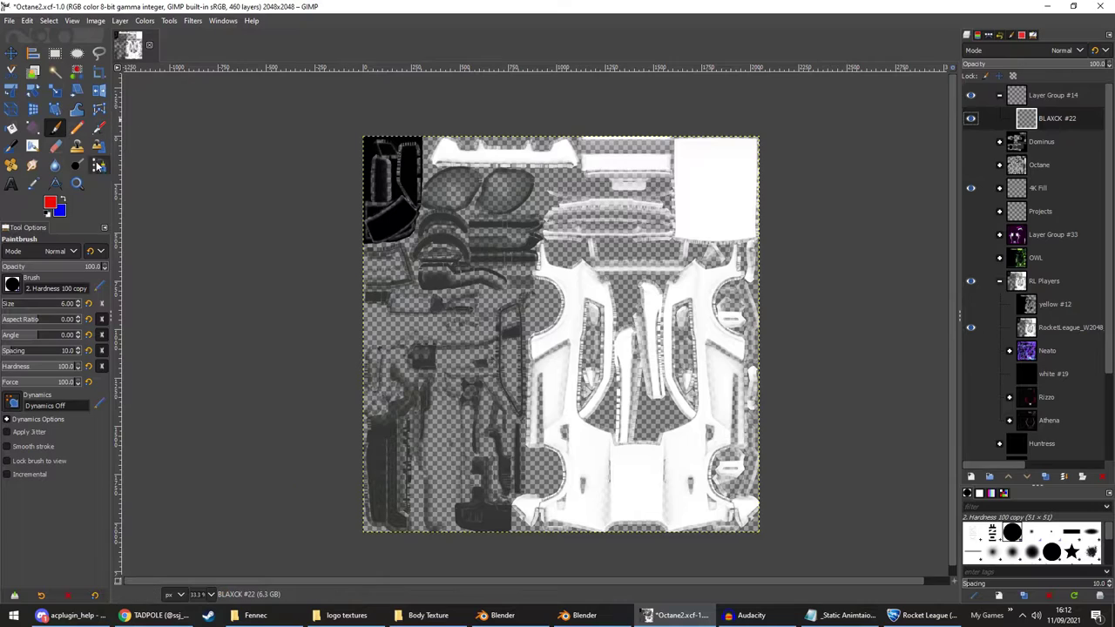
pyautogui.scroll(5, 8, 305)
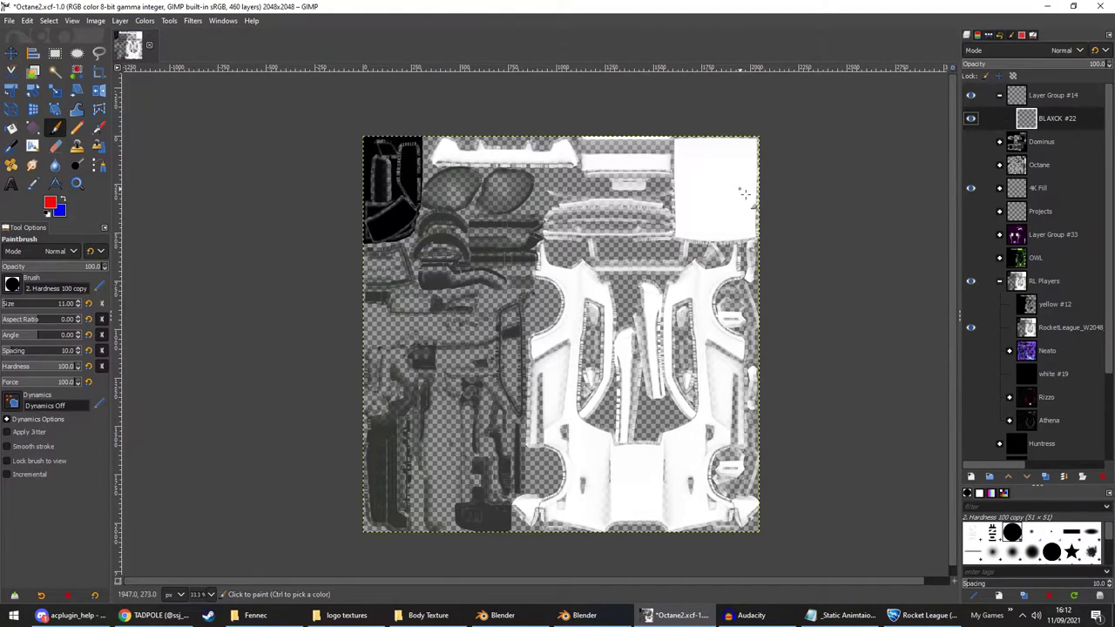
pyautogui.scroll(5, 12, 310)
pyautogui.moveTo(686, 150)
pyautogui.mouseDown()
pyautogui.moveTo(685, 222)
pyautogui.moveTo(738, 228)
pyautogui.moveTo(748, 173)
pyautogui.moveTo(685, 148)
pyautogui.mouseUp()
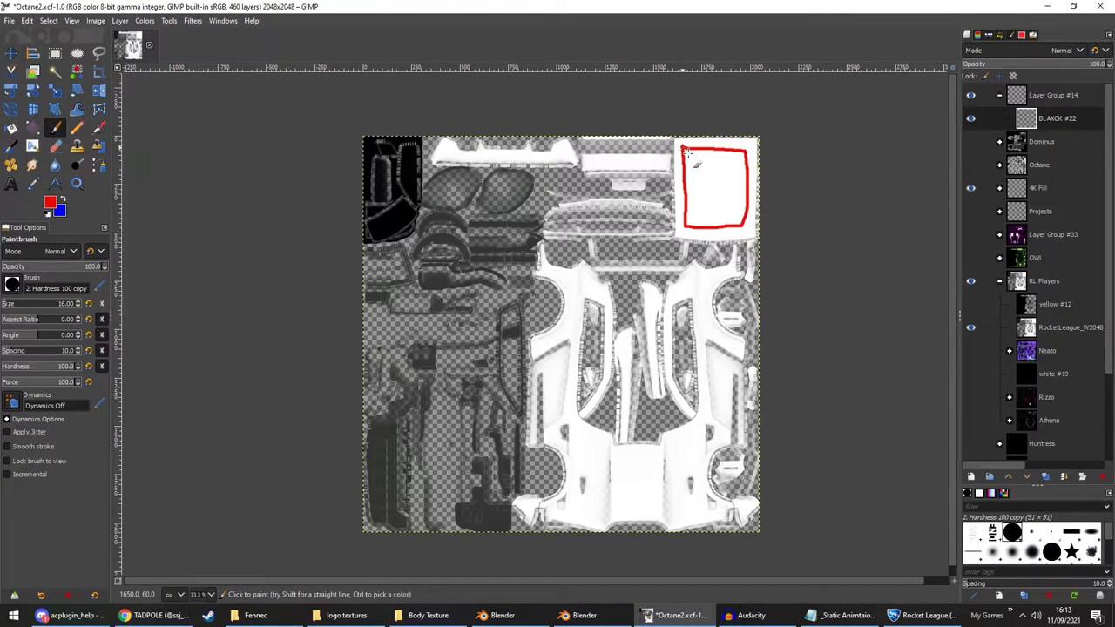
# Add a new layer above BLAXCK #22 and fill a small circular selection with blue in the red outline's upper-left corner
pyautogui.click(972, 477)
pyautogui.press('Return')
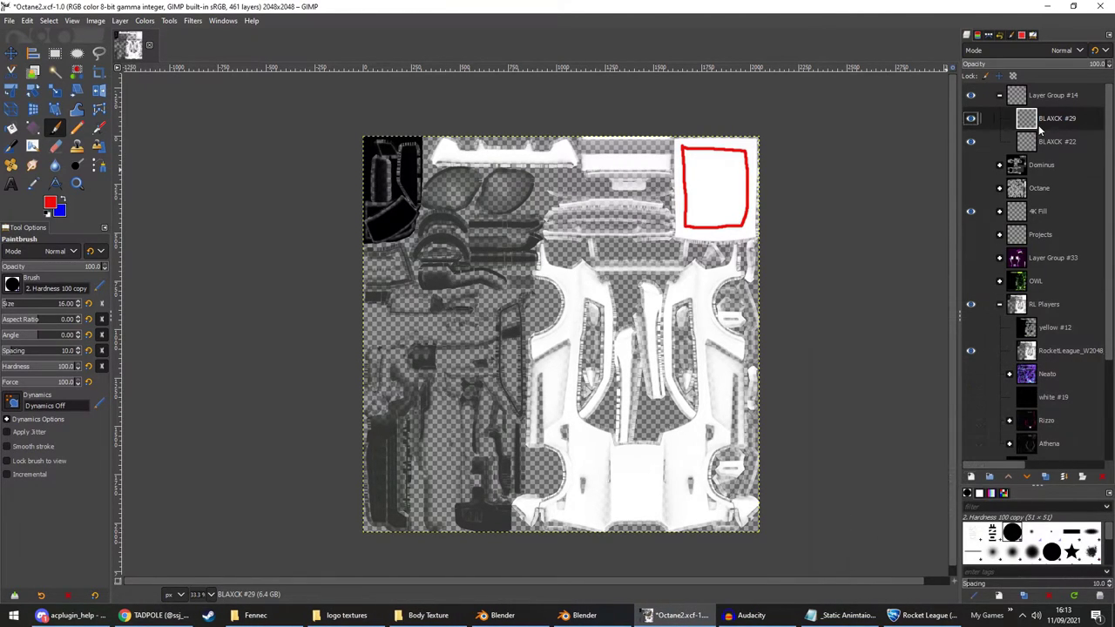
pyautogui.click(61, 201)
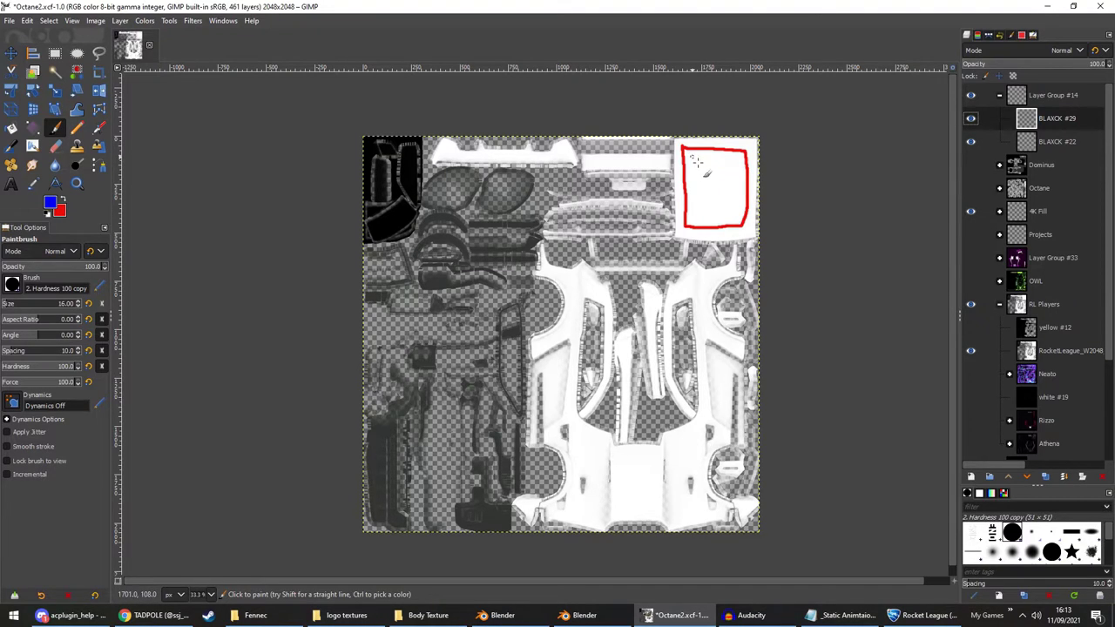
pyautogui.click(77, 54)
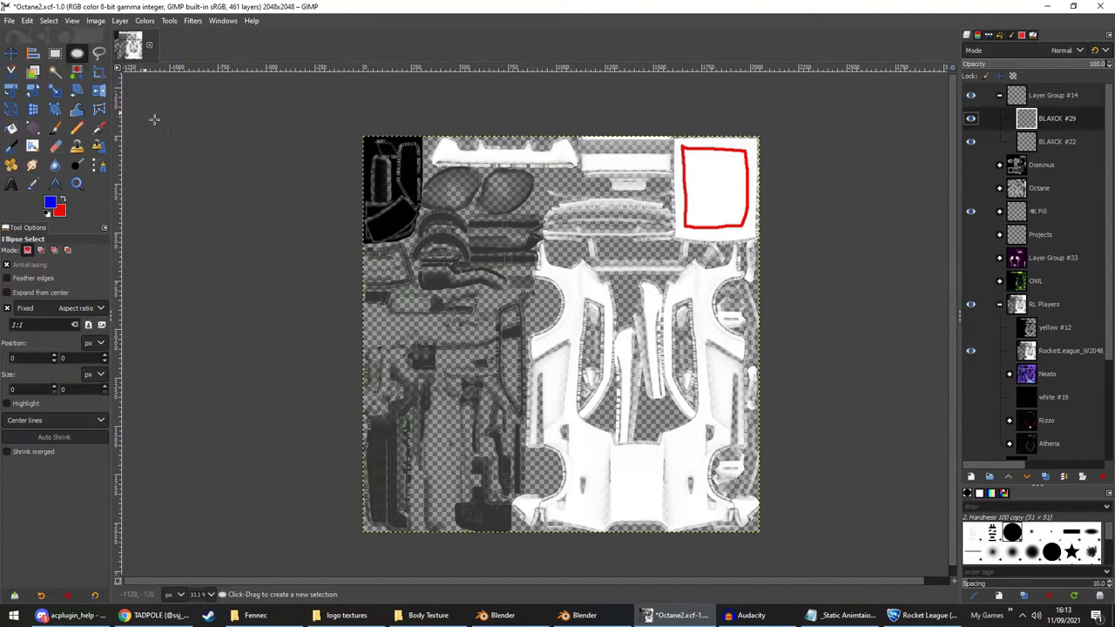
pyautogui.moveTo(689, 158); pyautogui.dragTo(712, 172)
pyautogui.hotkey('shift', 'b')
pyautogui.click(718, 183)
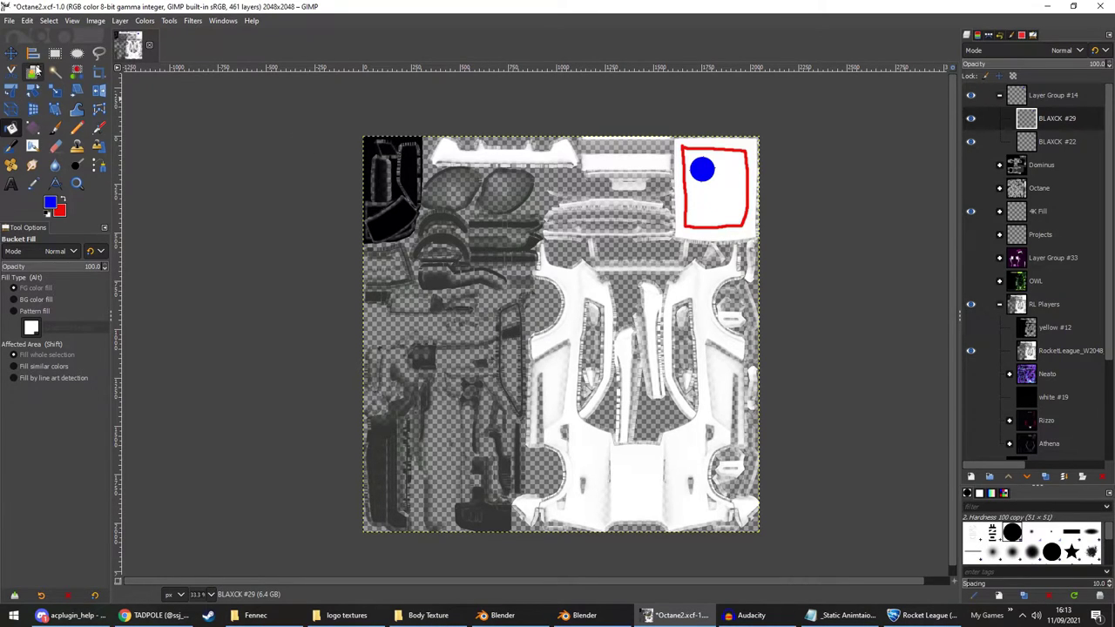
# Activate the Move tool and hide the RocketLeague_W2048 template layer so only the red outline and blue circle show
pyautogui.click(11, 53)
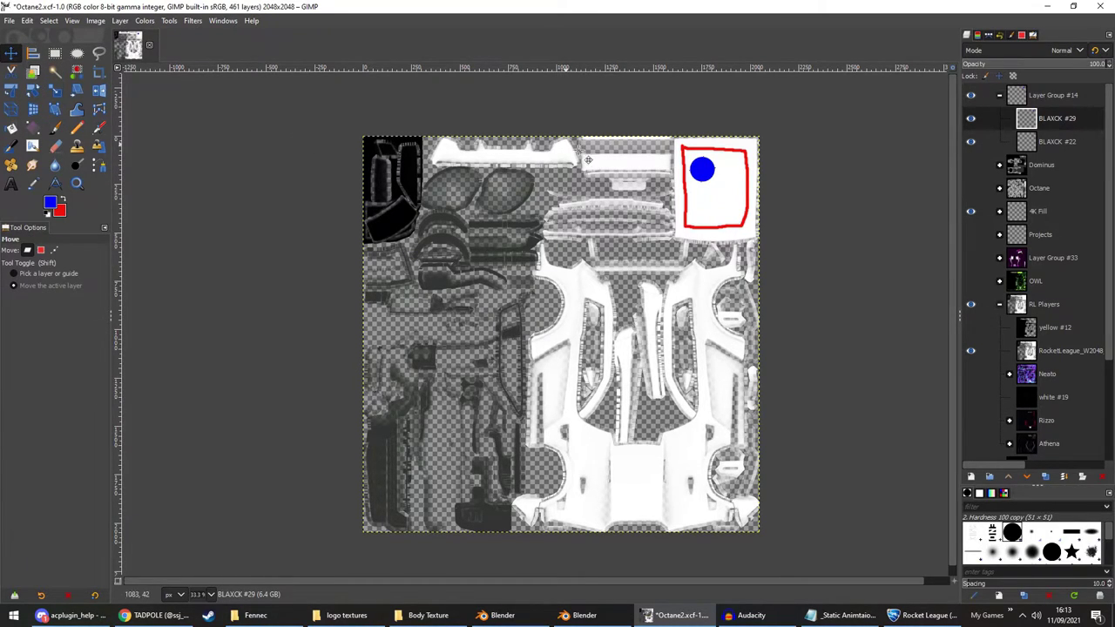
pyautogui.scroll(2, 732, 161)
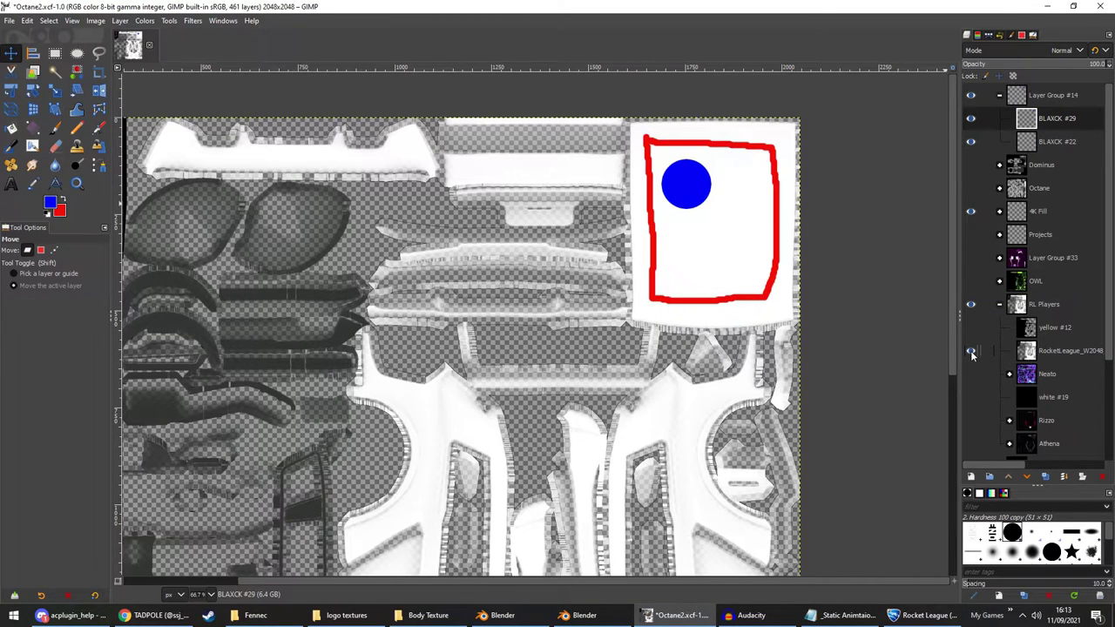
pyautogui.click(971, 352)
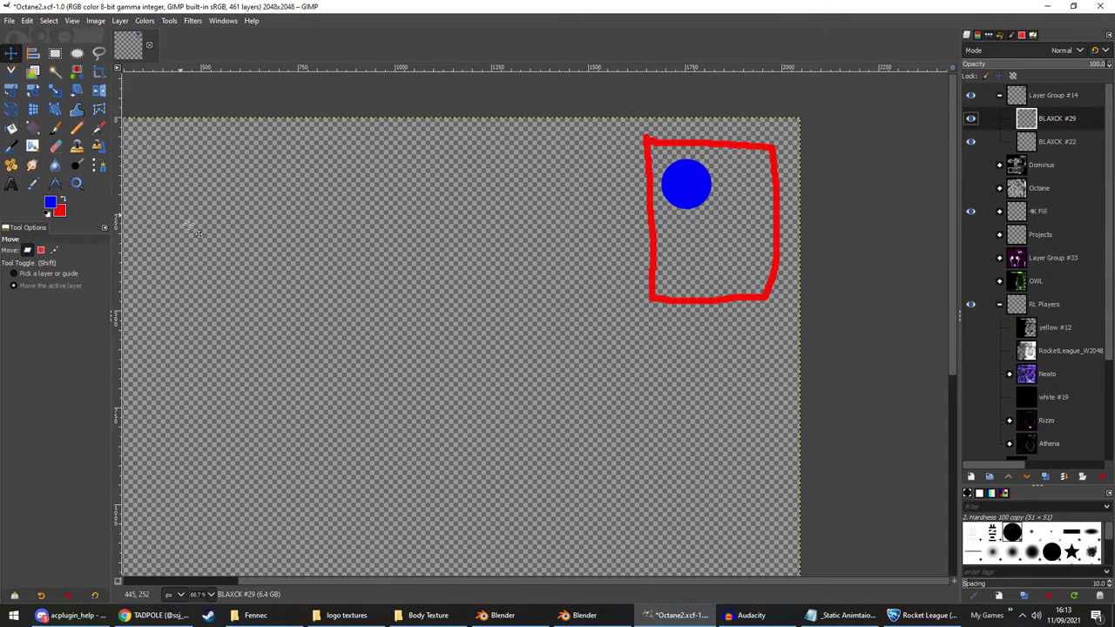
# Switch to File Explorer and create a folder named painted inside Static Animations
pyautogui.click(252, 615)
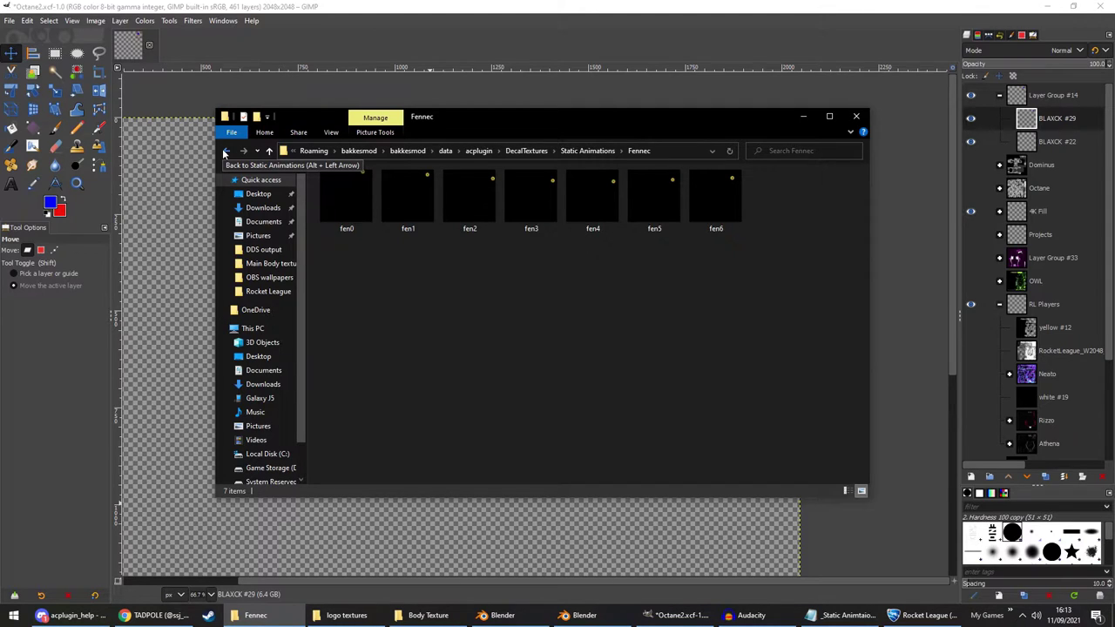
pyautogui.click(225, 152)
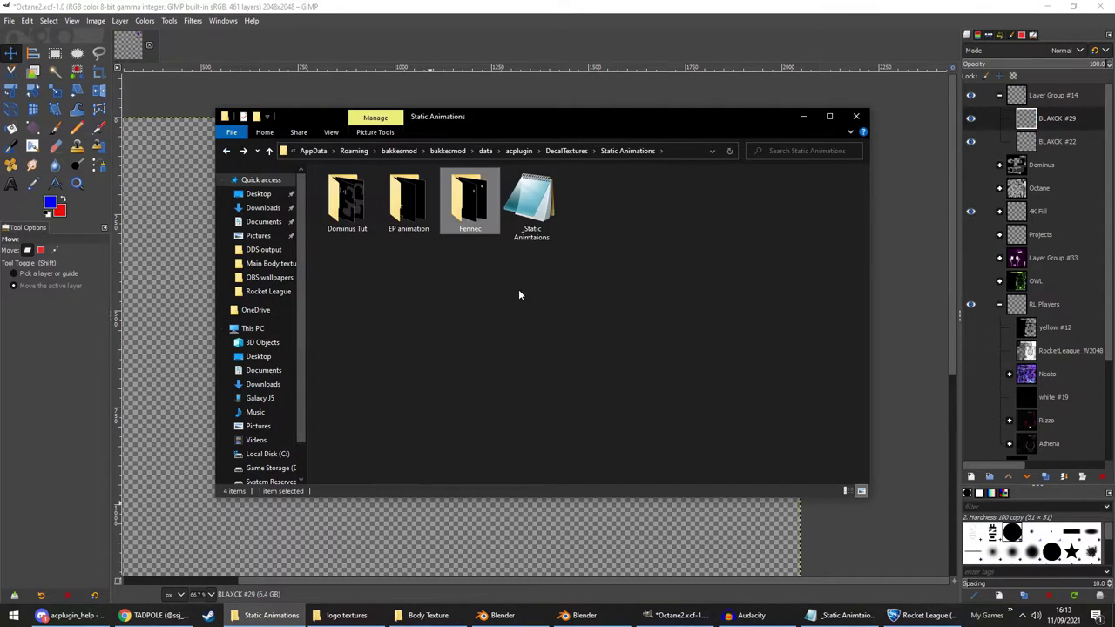
pyautogui.rightClick(521, 293)
pyautogui.moveTo(582, 430)
pyautogui.click(676, 428)
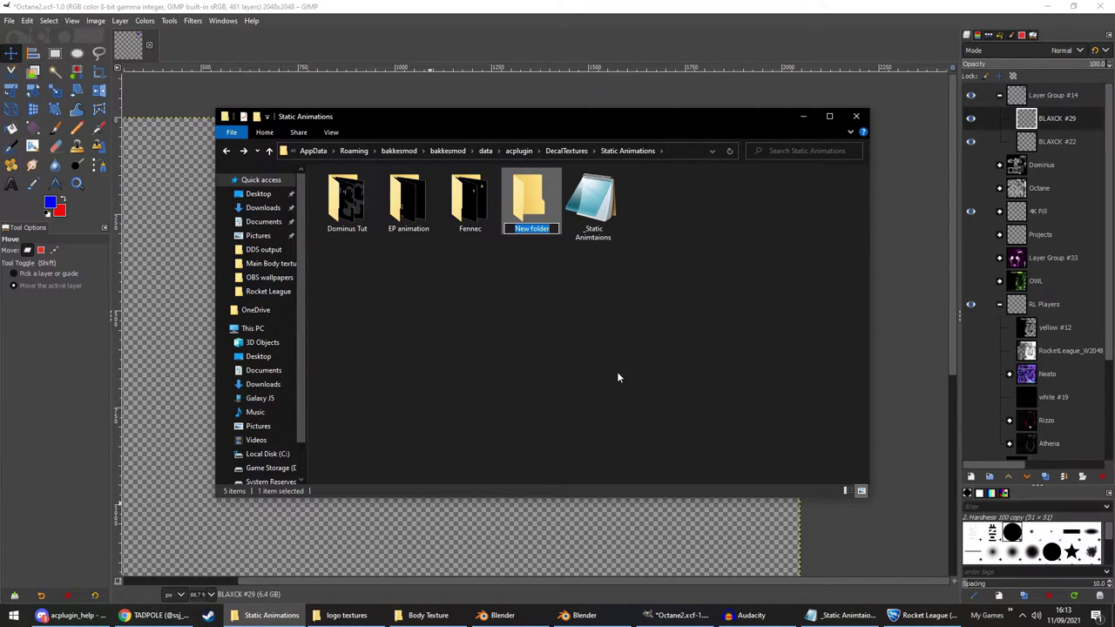
pyautogui.write('painted')
pyautogui.press('Return')
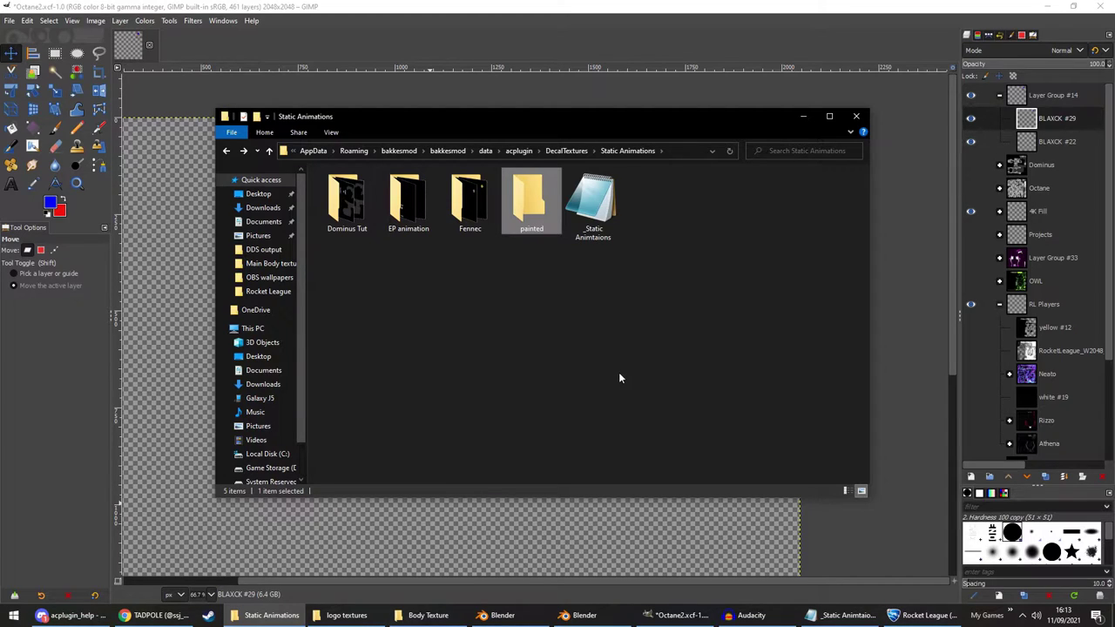
# Open the painted folder, change its file view layout, and return to GIMP
pyautogui.doubleClick(527, 205)
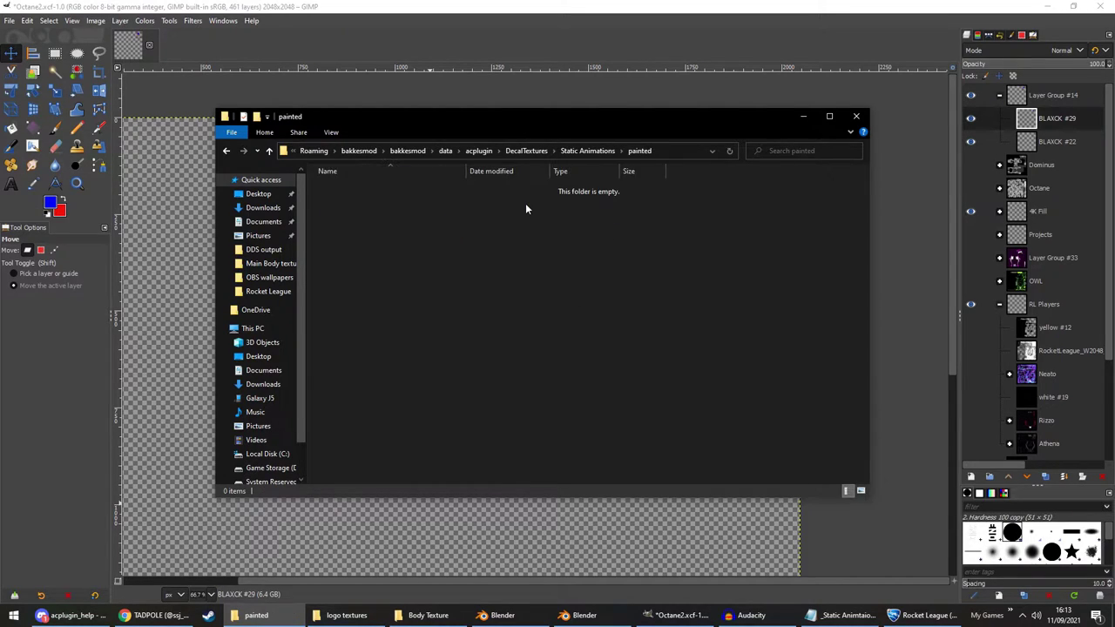
pyautogui.click(331, 131)
pyautogui.click(423, 152)
pyautogui.click(324, 46)
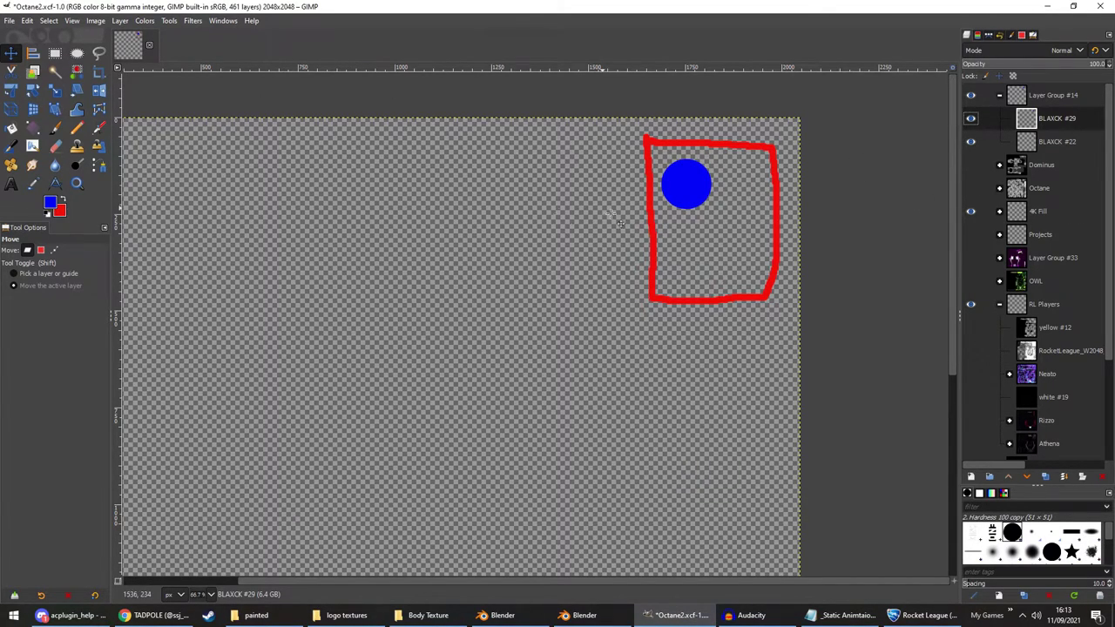
# Export the image as paint0.png into the painted folder inside Static Animations, keeping the default PNG options
pyautogui.click(8, 21)
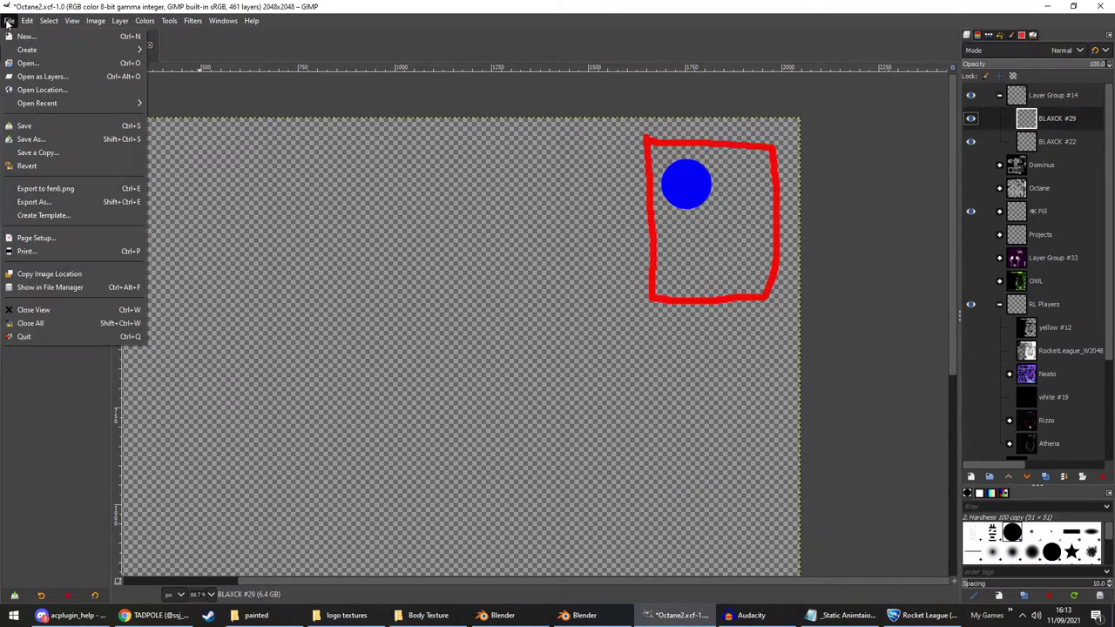
pyautogui.click(34, 201)
pyautogui.click(573, 88)
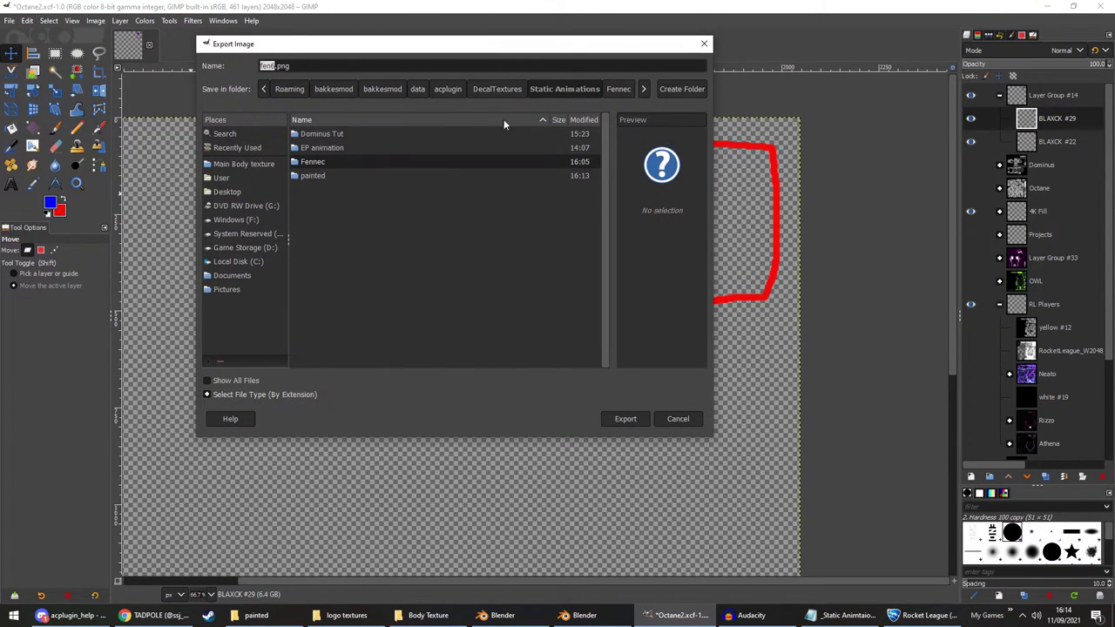
pyautogui.doubleClick(317, 179)
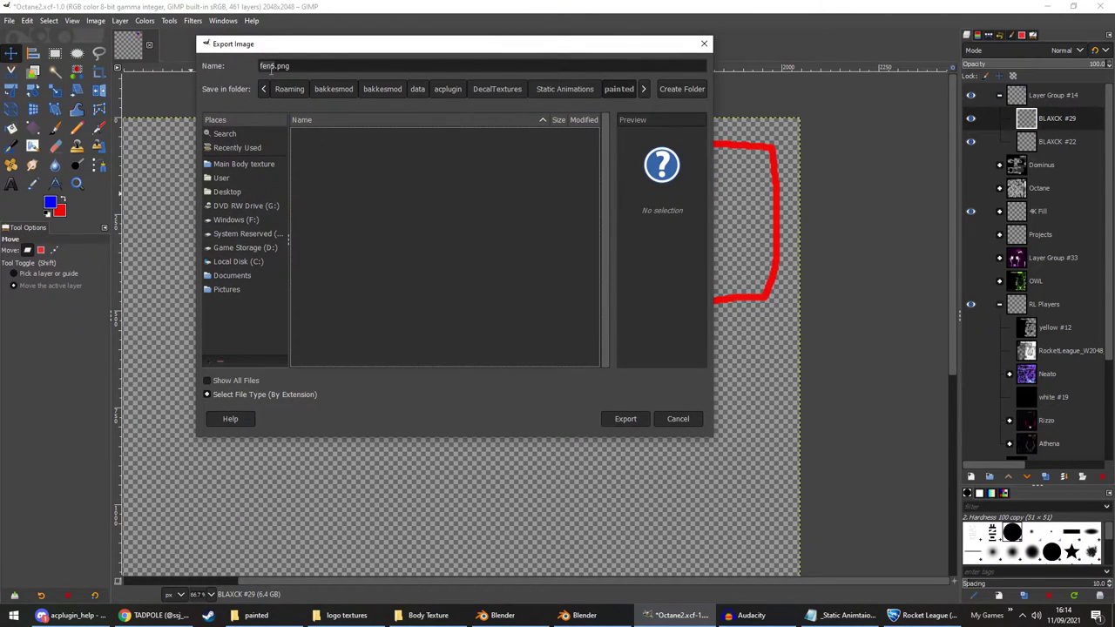
pyautogui.press('BackSpace')
pyautogui.write('6')
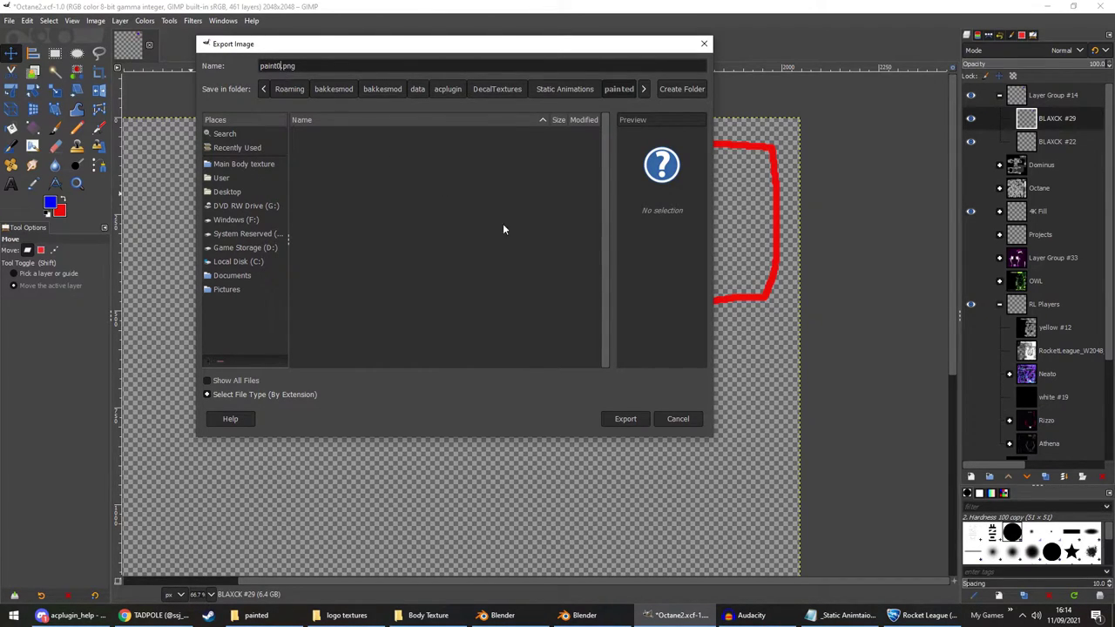
pyautogui.click(623, 423)
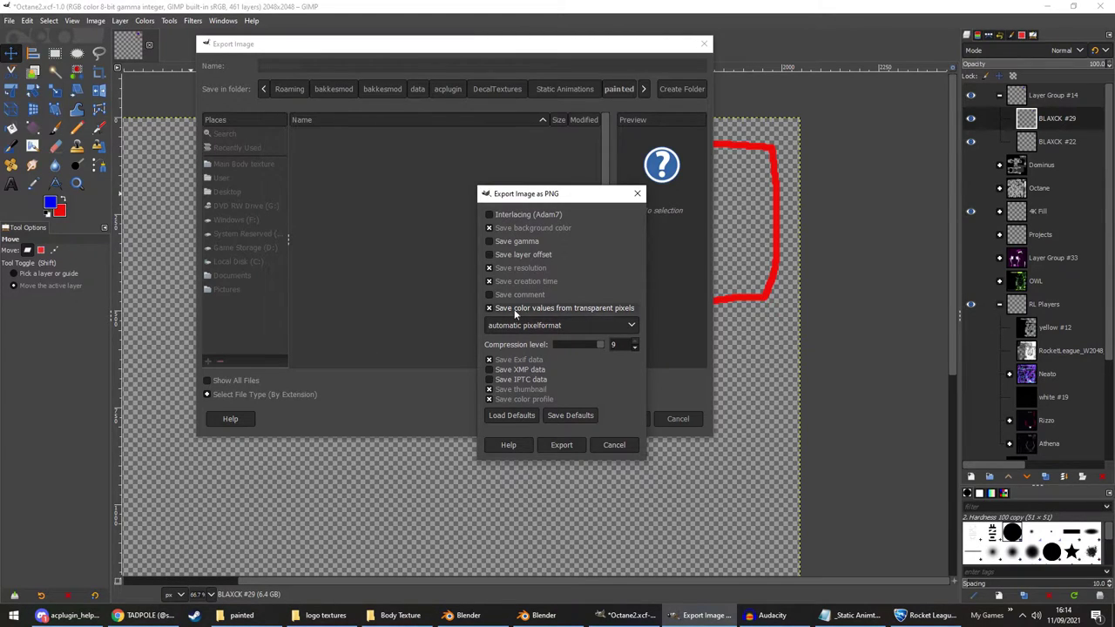
pyautogui.click(568, 445)
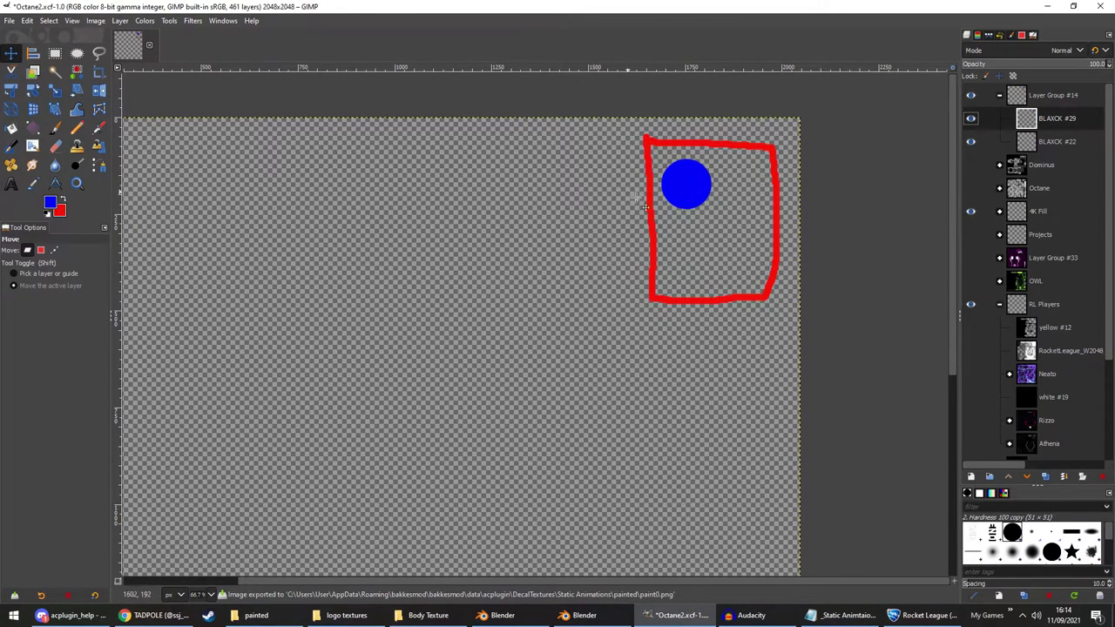
# Move the blue circle to the red outline's upper-right corner and export the frame as paint1.png in the painted folder
pyautogui.moveTo(723, 199); pyautogui.dragTo(772, 185)
pyautogui.click(10, 20)
pyautogui.click(33, 202)
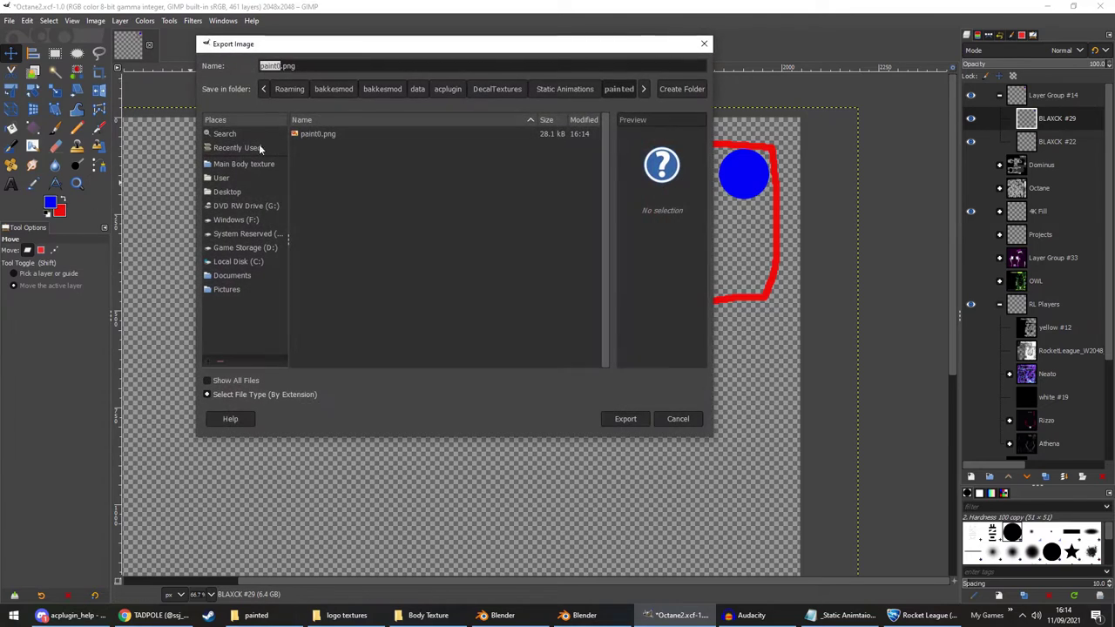
pyautogui.write('paint1')
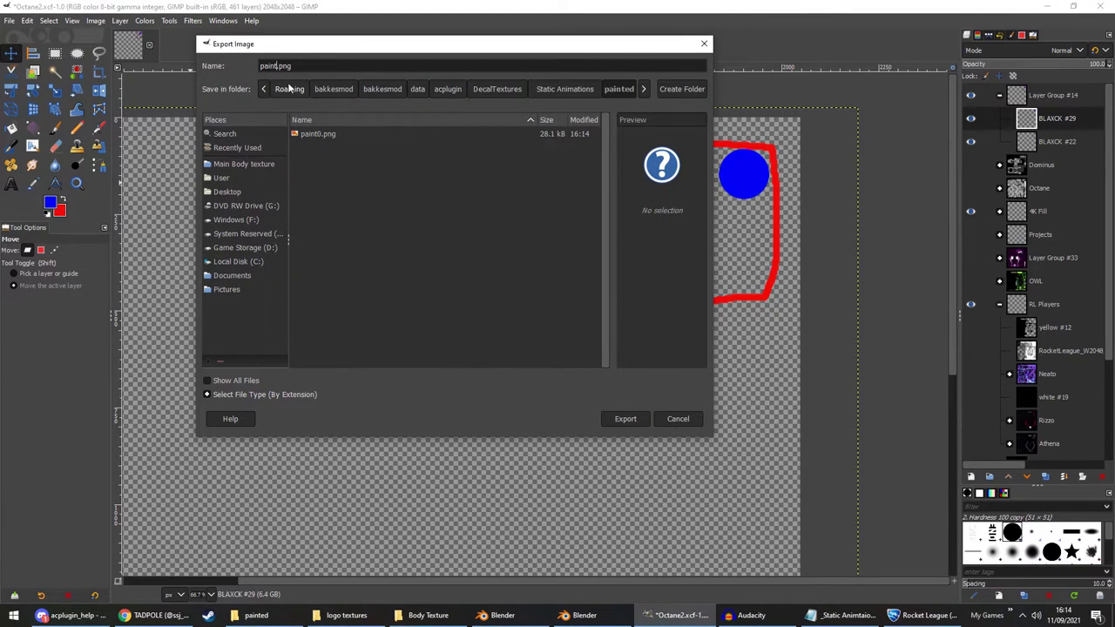
pyautogui.press('Return')
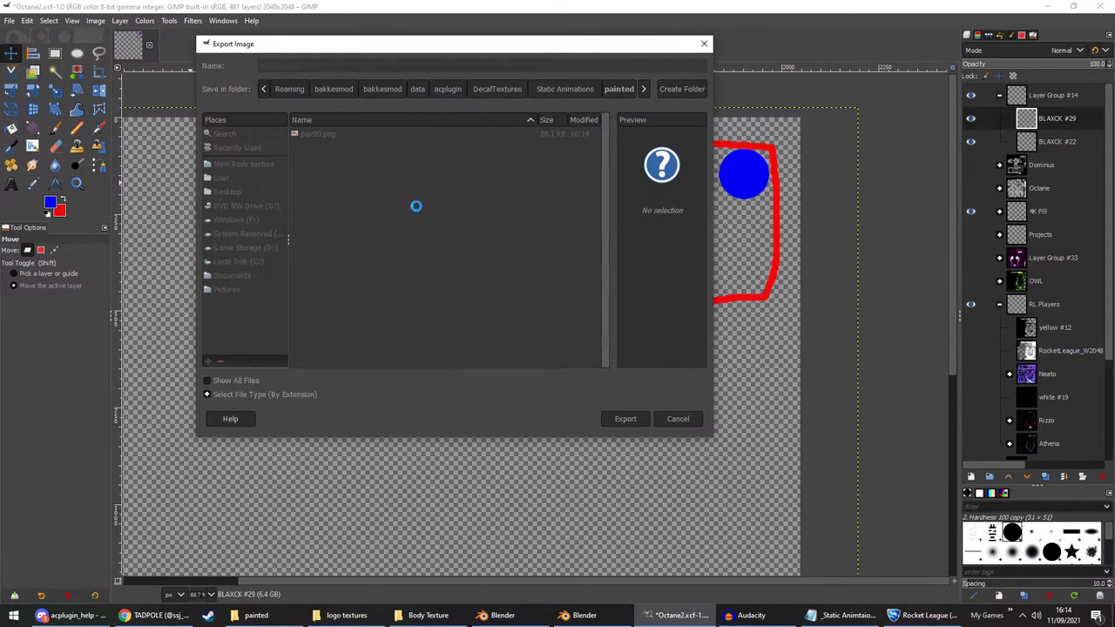
pyautogui.click(562, 445)
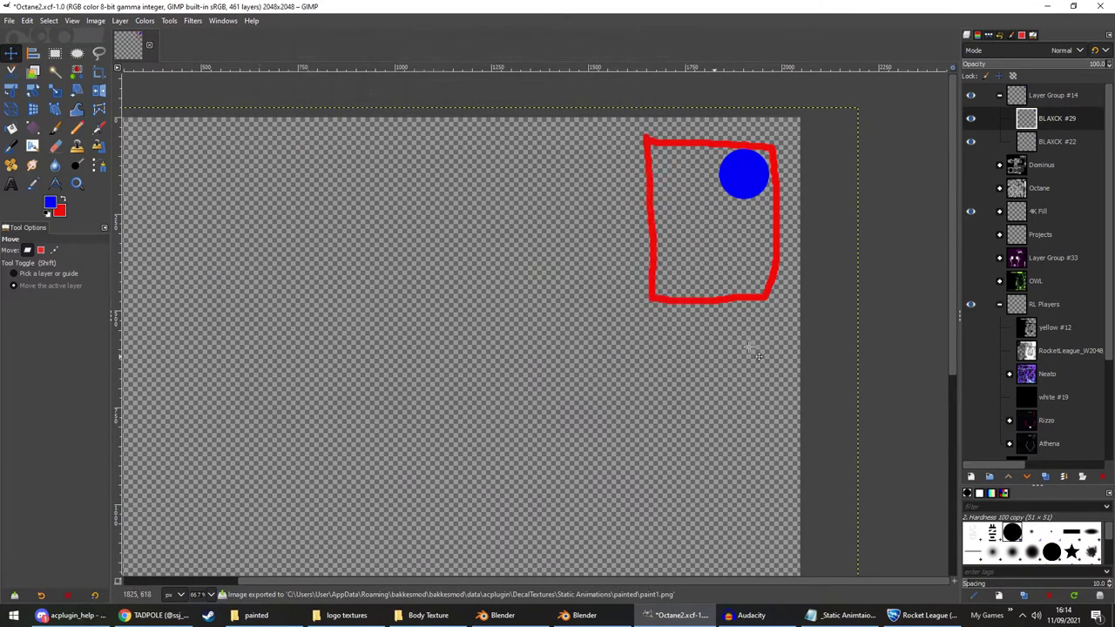
# Move the blue circle down near the middle of the red outline and export the frame as paint2.png
pyautogui.moveTo(752, 175); pyautogui.dragTo(732, 249)
pyautogui.click(9, 20)
pyautogui.click(35, 203)
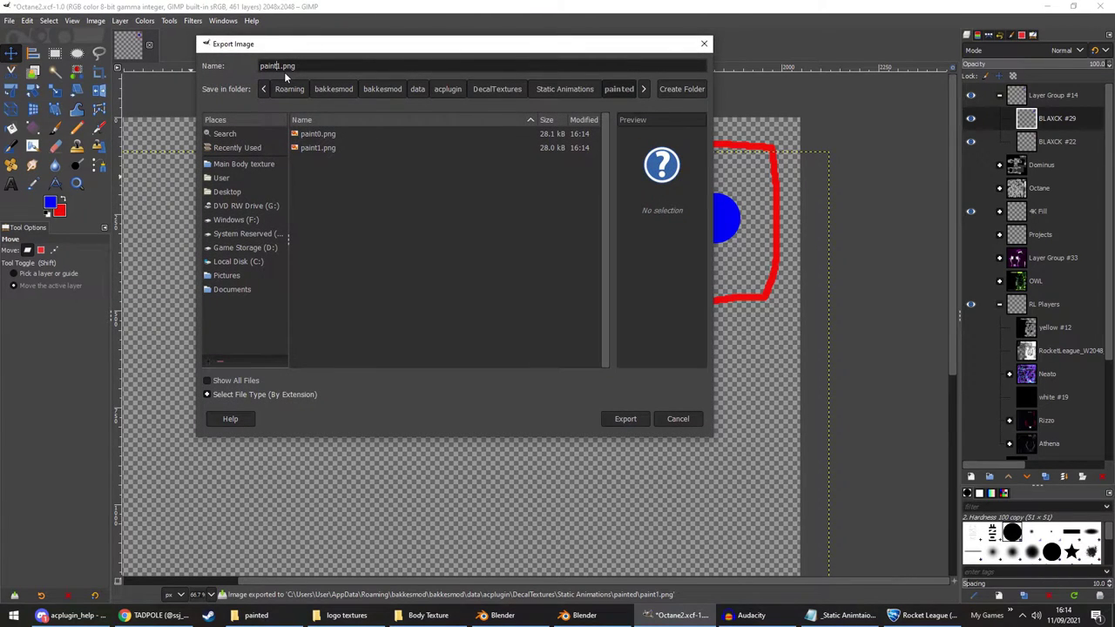
pyautogui.press('Return')
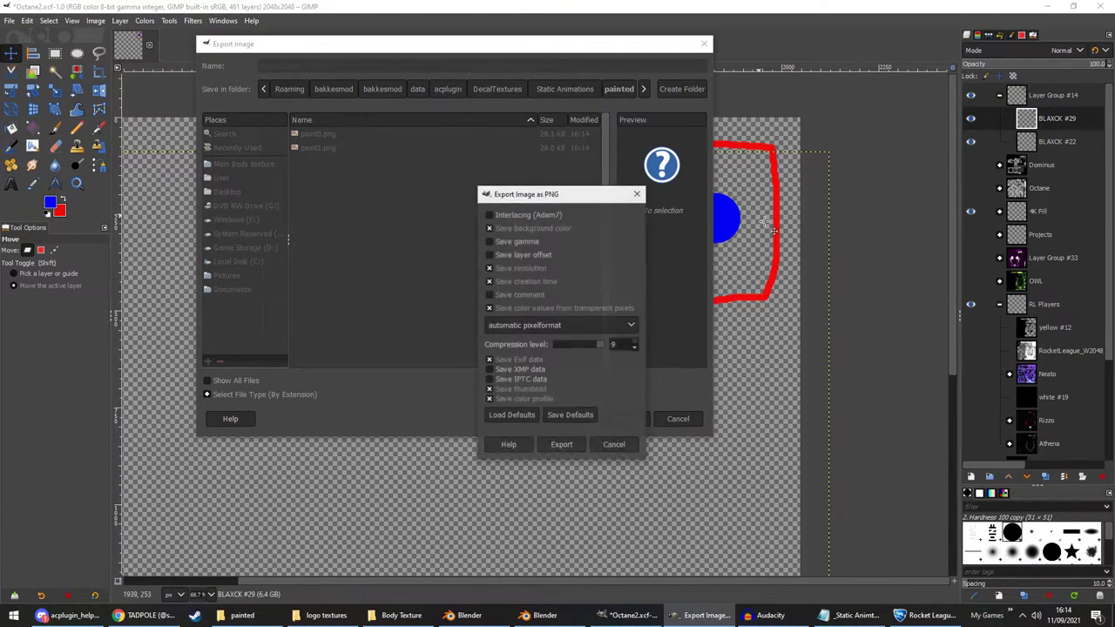
pyautogui.press('Return')
# Move the blue circle to a new spot inside the red outline for each frame, exporting the frames as paint3.png through paint10.png
pyautogui.moveTo(718, 218)
pyautogui.mouseDown()
pyautogui.moveTo(699, 242)
pyautogui.moveTo(717, 262)
pyautogui.moveTo(746, 238)
pyautogui.moveTo(726, 251)
pyautogui.moveTo(677, 201)
pyautogui.moveTo(702, 173)
pyautogui.moveTo(776, 275)
pyautogui.mouseUp()
pyautogui.hotkey('ctrl', 'shift', 'e')
pyautogui.press('Return')
pyautogui.press('Return')
pyautogui.hotkey('ctrl', 'shift', 'e')
pyautogui.press('Return')
pyautogui.hotkey('ctrl', 'shift', 'e')
pyautogui.press('Return')
pyautogui.press('Return')
pyautogui.hotkey('ctrl', 'shift', 'e')
pyautogui.press('Return')
pyautogui.press('Return')
pyautogui.hotkey('ctrl', 'shift', 'e')
pyautogui.press('Return')
pyautogui.press('Return')
pyautogui.click(9, 20)
pyautogui.click(38, 202)
pyautogui.press('Return')
pyautogui.press('Return')
pyautogui.hotkey('ctrl', 'shift', 'e')
pyautogui.press('Return')
pyautogui.press('Return')
pyautogui.hotkey('ctrl', 'shift', 'e')
pyautogui.click(618, 414)
pyautogui.press('Return')
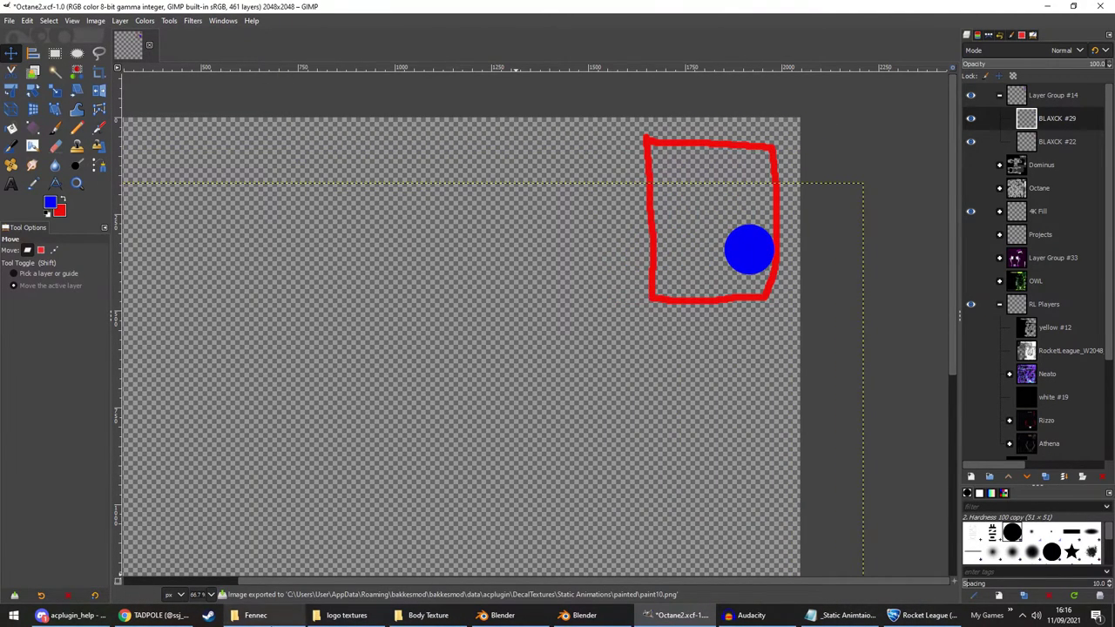
# Switch to File Explorer and open the painted folder in Static Animations to check the exported frames
pyautogui.hotkey('alt', 'Tab')
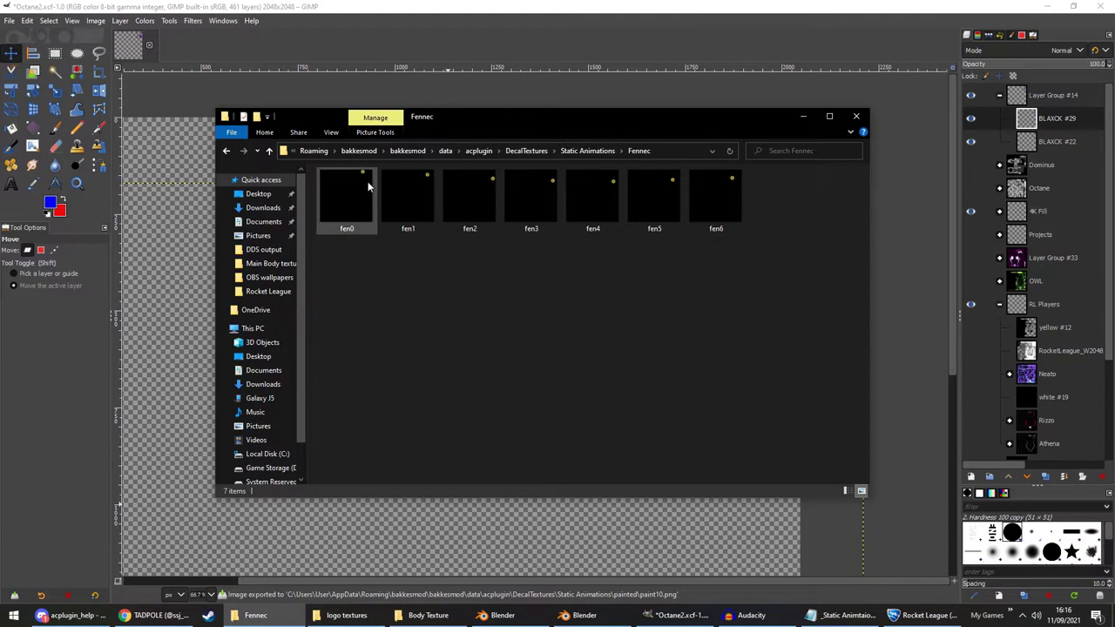
pyautogui.click(226, 151)
pyautogui.doubleClick(519, 212)
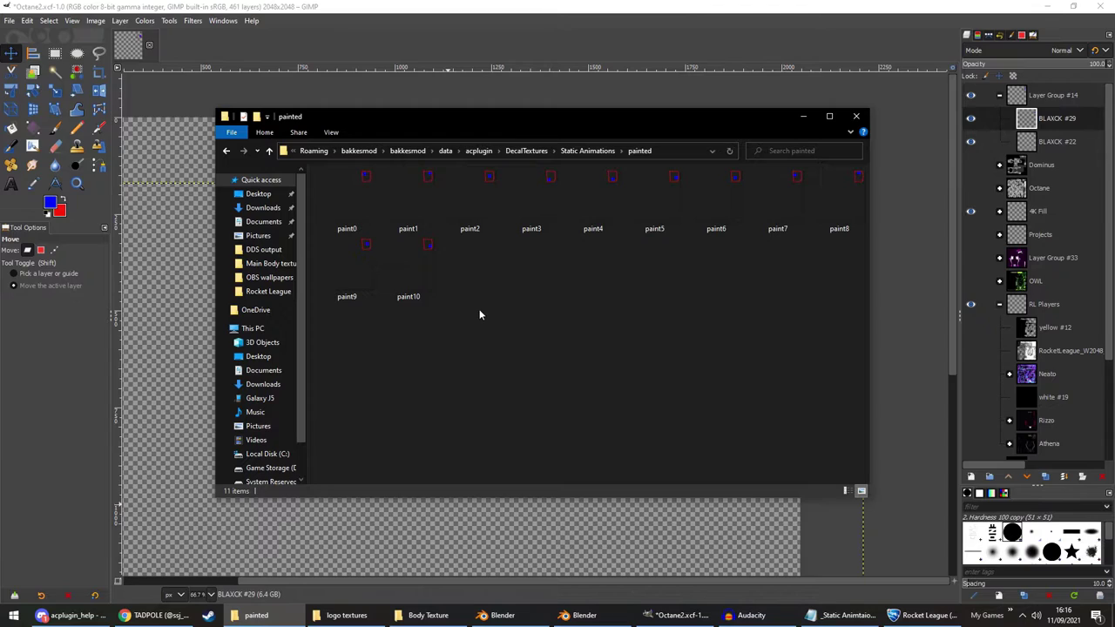
# Switch to the Static Animations file in Notepad and append a comma-separated copy of the "A-Fennec - Endpoint" block after the original
pyautogui.click(832, 615)
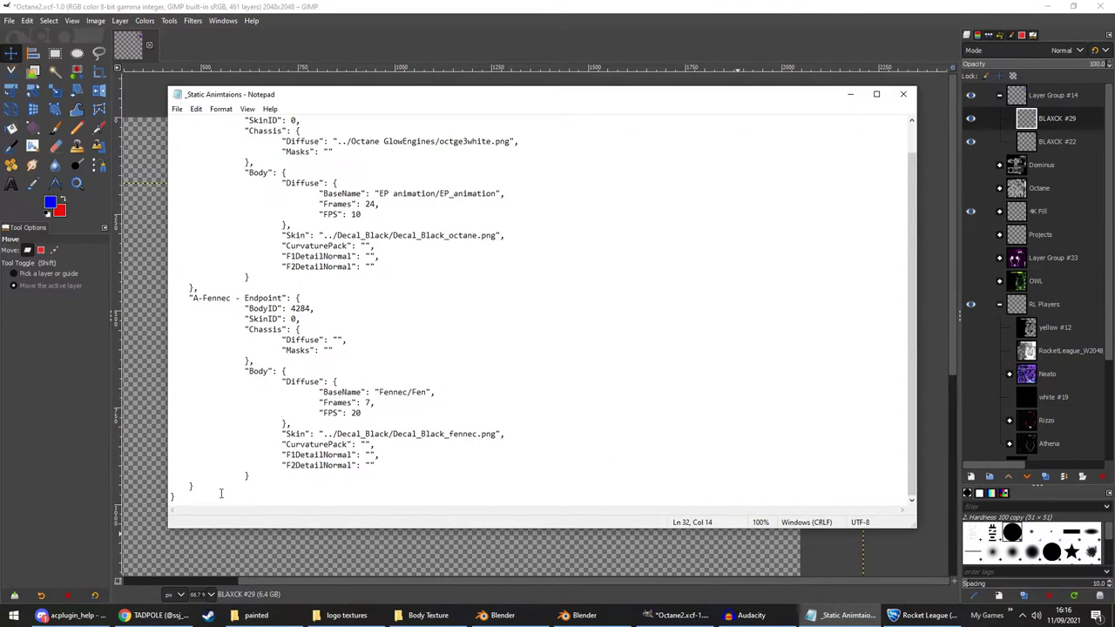
pyautogui.moveTo(204, 491); pyautogui.dragTo(161, 307)
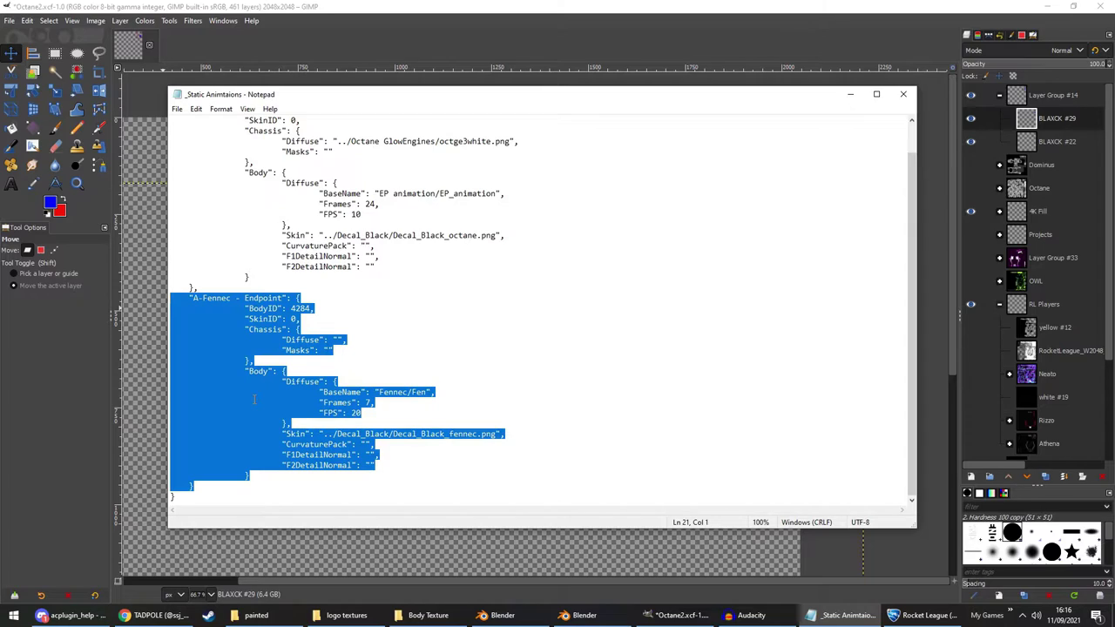
pyautogui.click(201, 492)
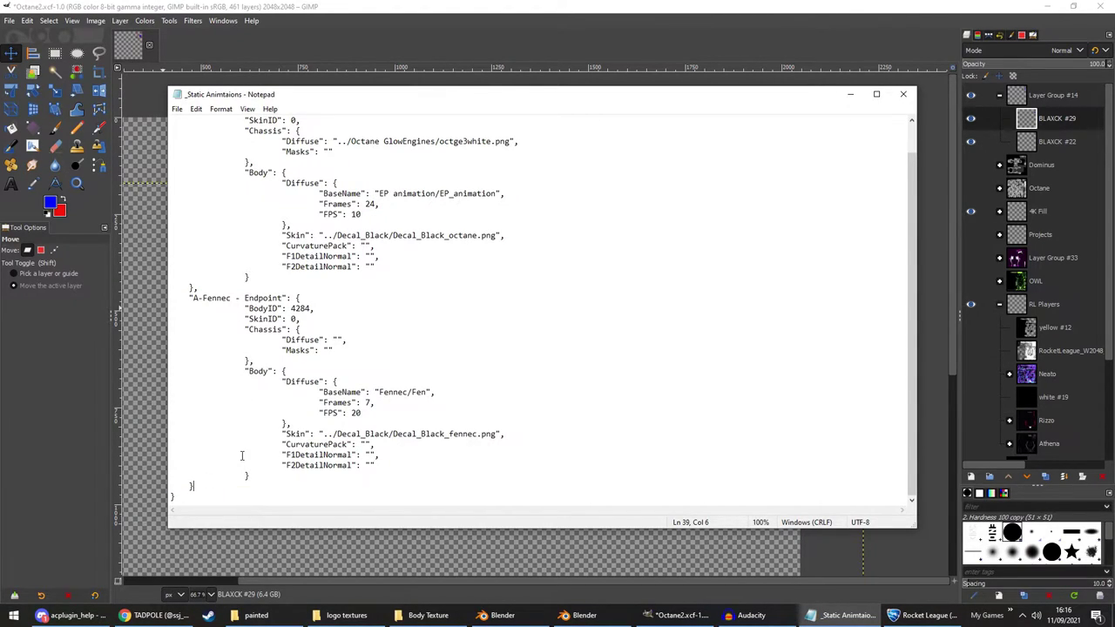
pyautogui.write(',     "A-Fennec - Endpoint": { \t\t"BodyID": 4284, \t\t"SkinID": 0, \t\t"Chassis": { \t\t\t"Diffuse": "", \t\t\t"Masks": "" \t\t}, \t\t"Body": { \t\t\t"Diffuse": { \t\t\t\t"BaseName": "Fennec/Fen", \t\t\t\t"Frames": 7, \t\t\t\t"FPS": 20 \t\t\t}, \t\t\t"Skin": "../Decal_Black/Decal_Black_fennec.png", \t\t\t"CurvaturePack": "", \t\t\t"F1DetailNormal": "", \t\t\t"F2DetailNormal": "" \t\t}     }')
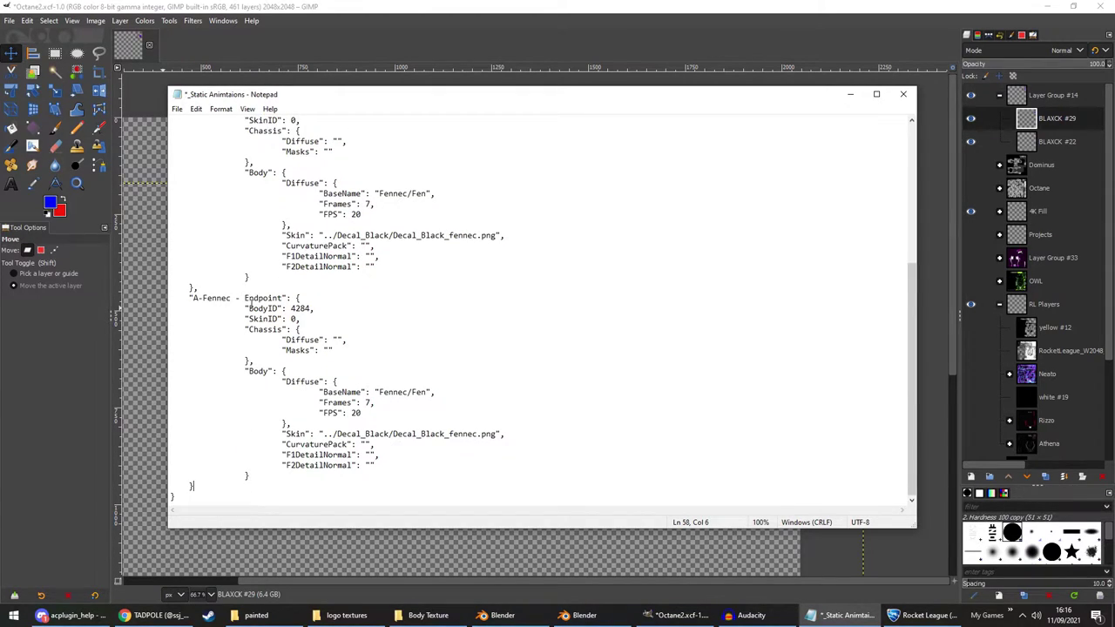
# Rename the copied block from Endpoint so its title reads "A-Fennec - paintable"
pyautogui.moveTo(245, 299); pyautogui.dragTo(287, 301)
pyautogui.write('AC pa')
pyautogui.press('BackSpace')
pyautogui.press('BackSpace')
pyautogui.press('BackSpace')
pyautogui.press('BackSpace')
pyautogui.press('BackSpace')
pyautogui.write('paintable')
# Delete the Decal_Black_fennec.png path and its comma from the Skin line of the paintable block
pyautogui.moveTo(294, 436); pyautogui.dragTo(353, 433)
pyautogui.click(329, 414)
pyautogui.moveTo(290, 384); pyautogui.dragTo(353, 423)
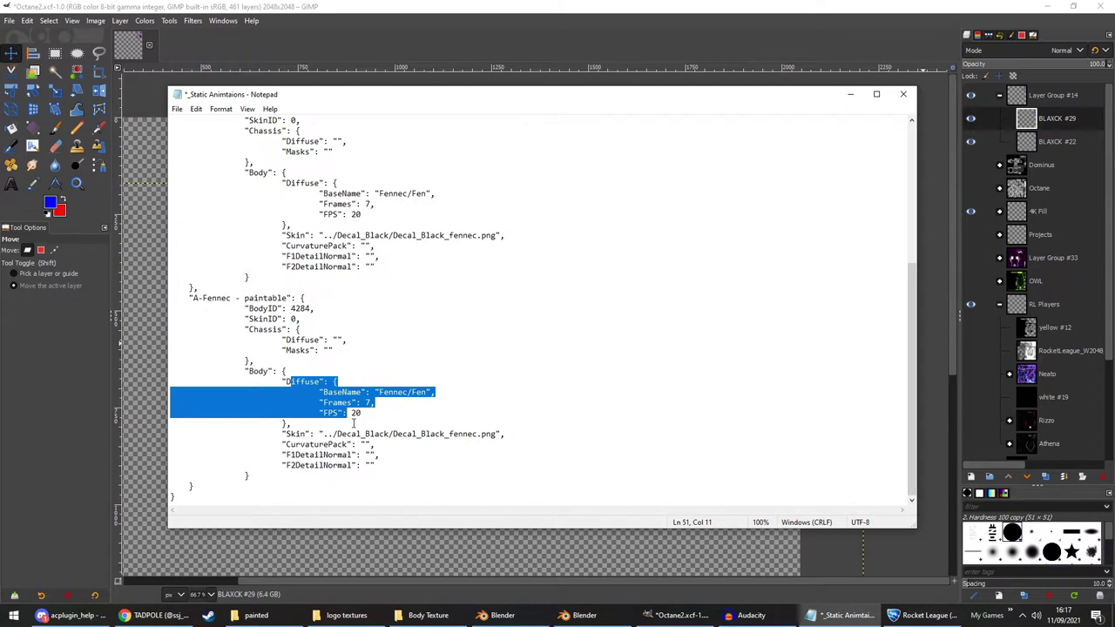
pyautogui.click(391, 434)
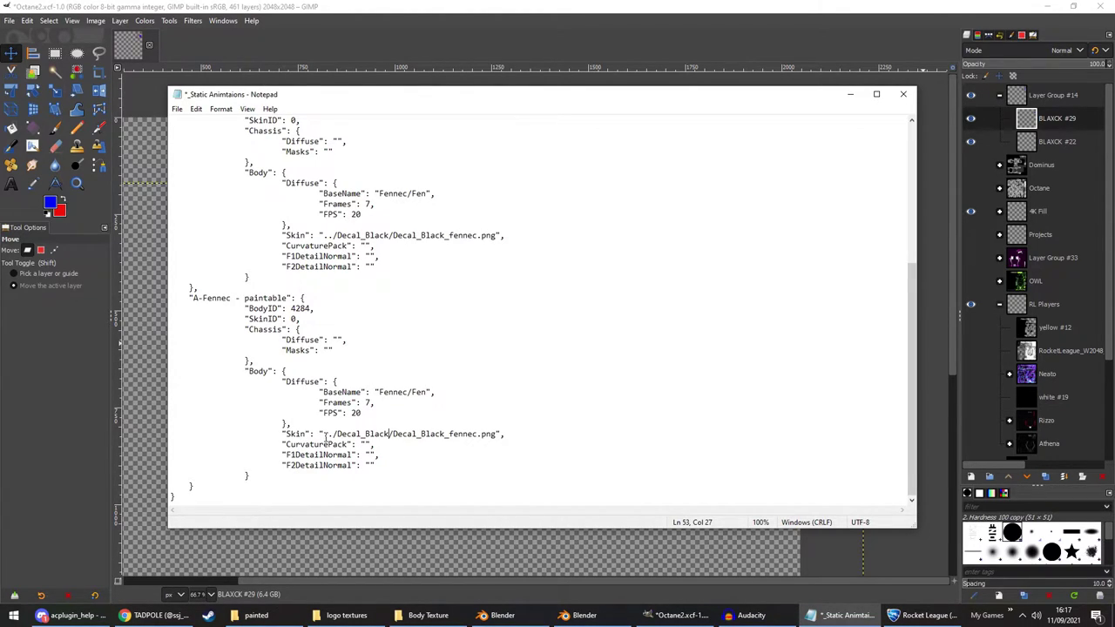
pyautogui.click(324, 435)
pyautogui.hotkey('shift', 'Left')
pyautogui.moveTo(328, 438); pyautogui.dragTo(503, 437)
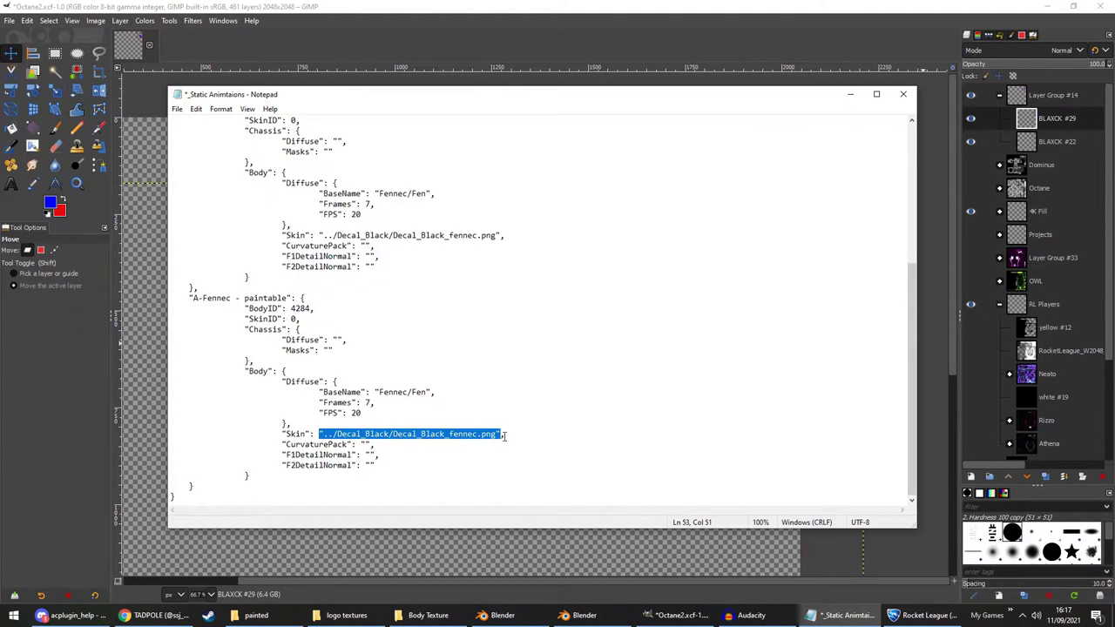
pyautogui.moveTo(505, 436); pyautogui.dragTo(322, 440)
pyautogui.press('Delete')
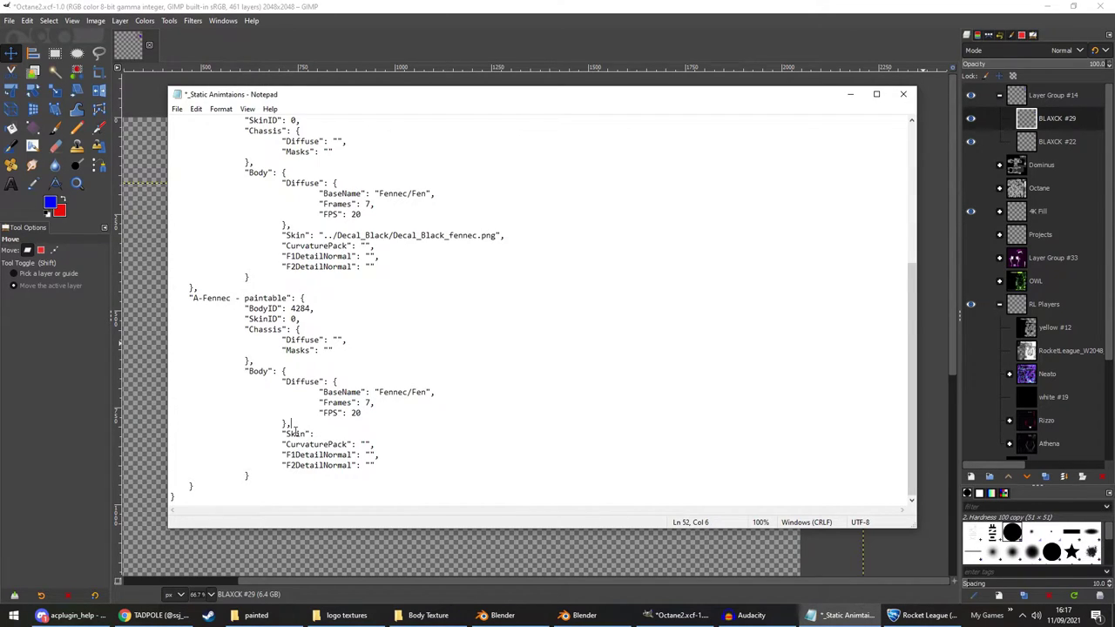
# Copy the Body's opening brace and Diffuse animation settings, and paste them after Skin in the paintable block
pyautogui.moveTo(297, 429); pyautogui.dragTo(279, 373)
pyautogui.hotkey('ctrl', 'c')
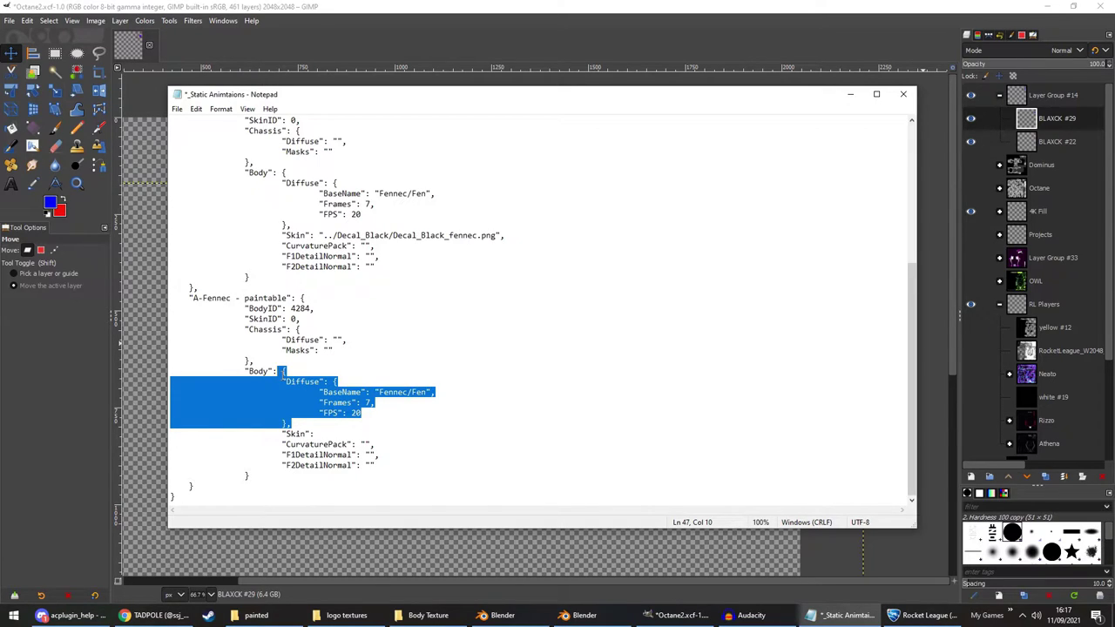
pyautogui.click(319, 434)
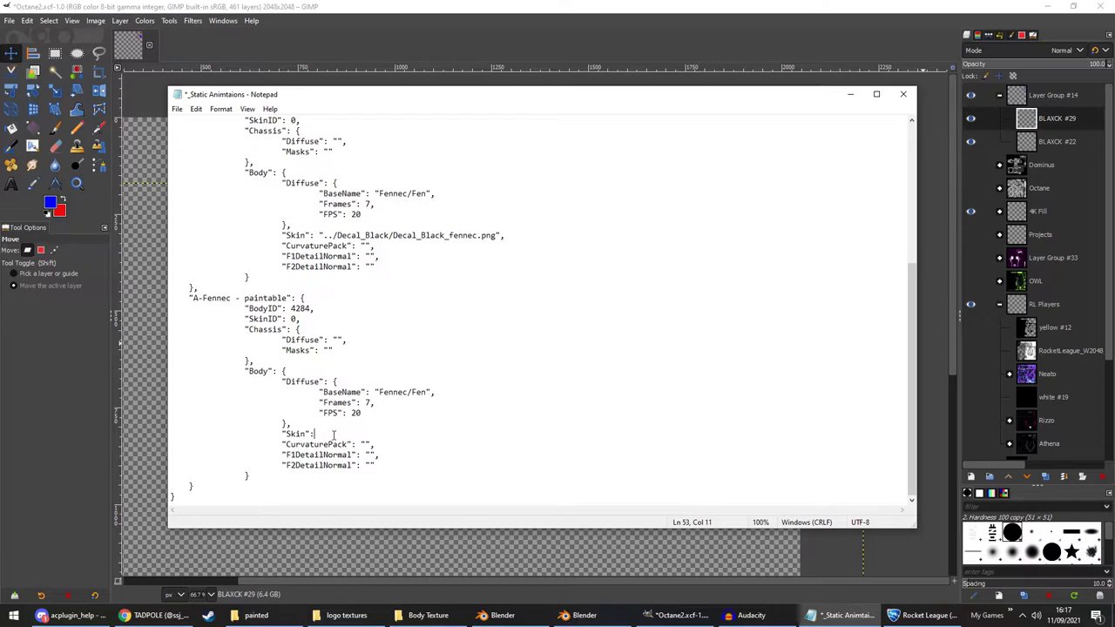
pyautogui.hotkey('ctrl', 'v')
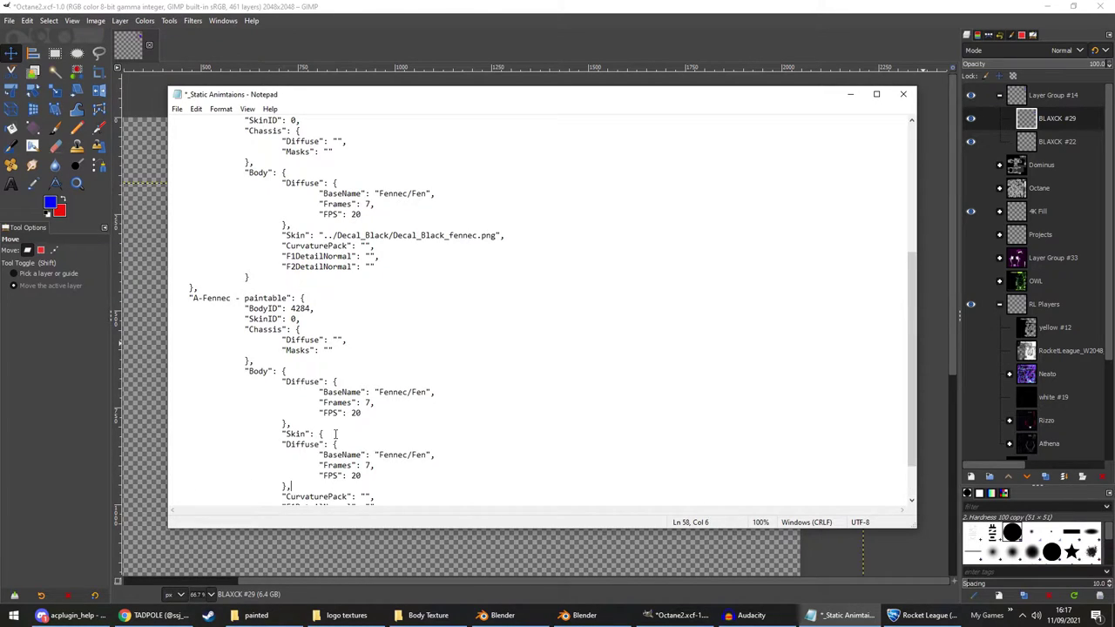
pyautogui.scroll(-2, 336, 434)
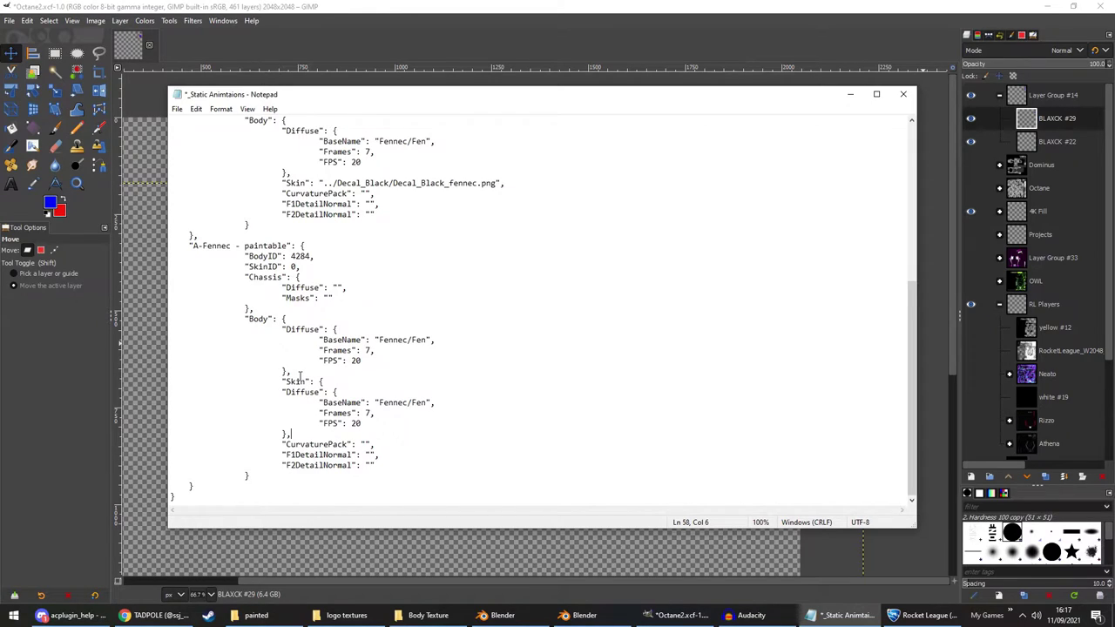
# Remove the original Diffuse settings under Body in the paintable block and replace the Body brace with empty quotes
pyautogui.moveTo(292, 372); pyautogui.dragTo(172, 331)
pyautogui.press('BackSpace')
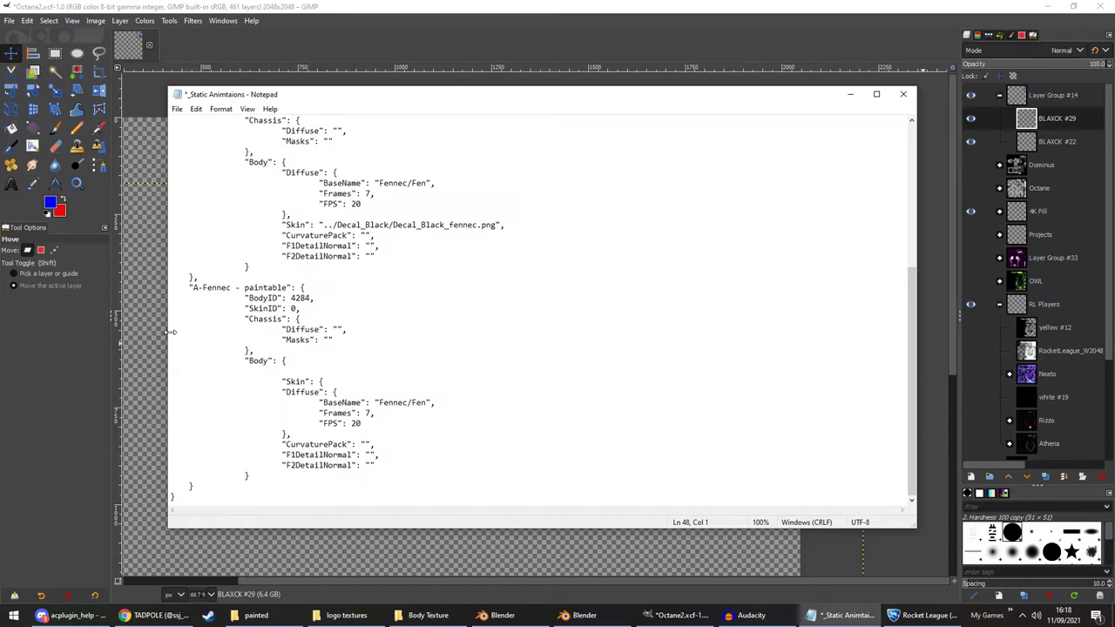
pyautogui.press('BackSpace')
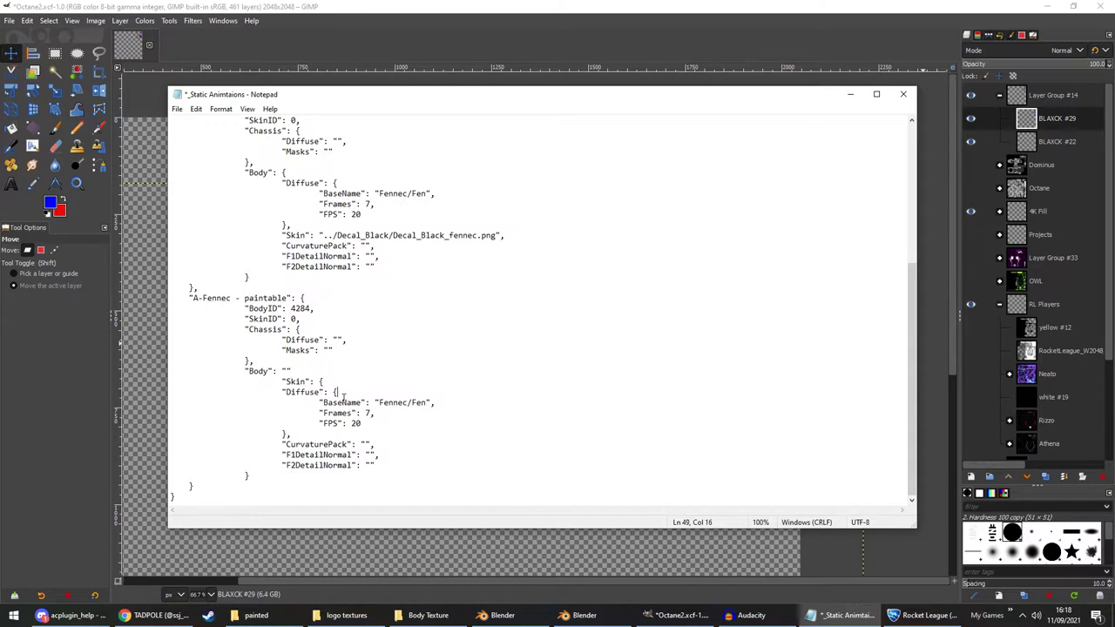
# Delete the extra "Diffuse": { line under Skin so BaseName directly follows the Skin brace
pyautogui.click(173, 402)
pyautogui.hotkey('shift', 'Up')
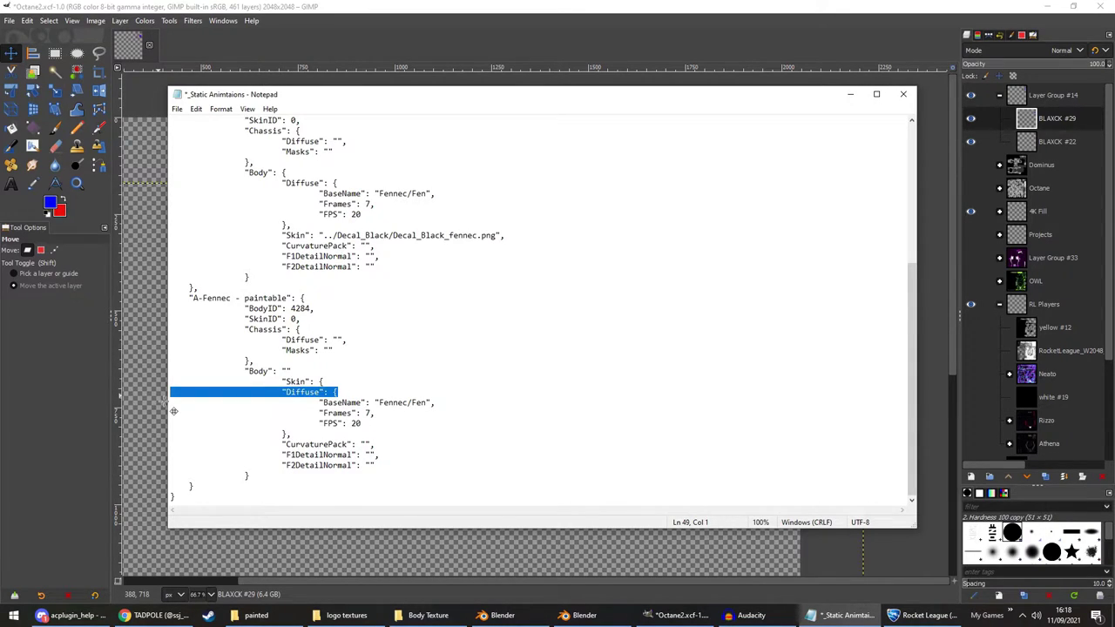
pyautogui.press('BackSpace')
pyautogui.press('Left')
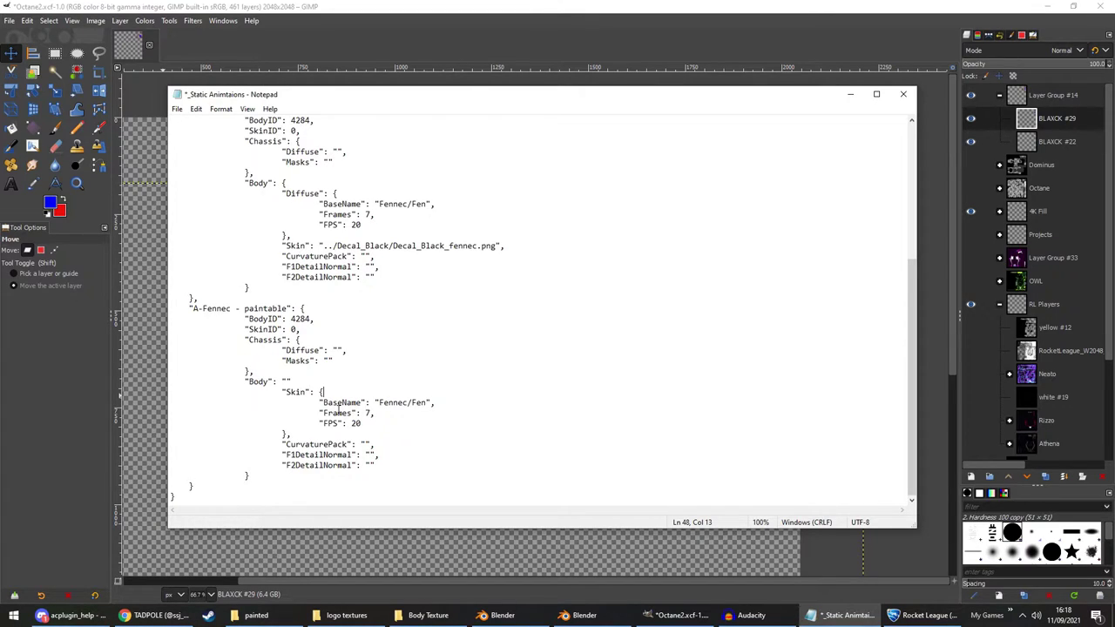
# Set the paintable Skin's BaseName to "painted/paint", checking the frame names in the painted folder
pyautogui.click(253, 615)
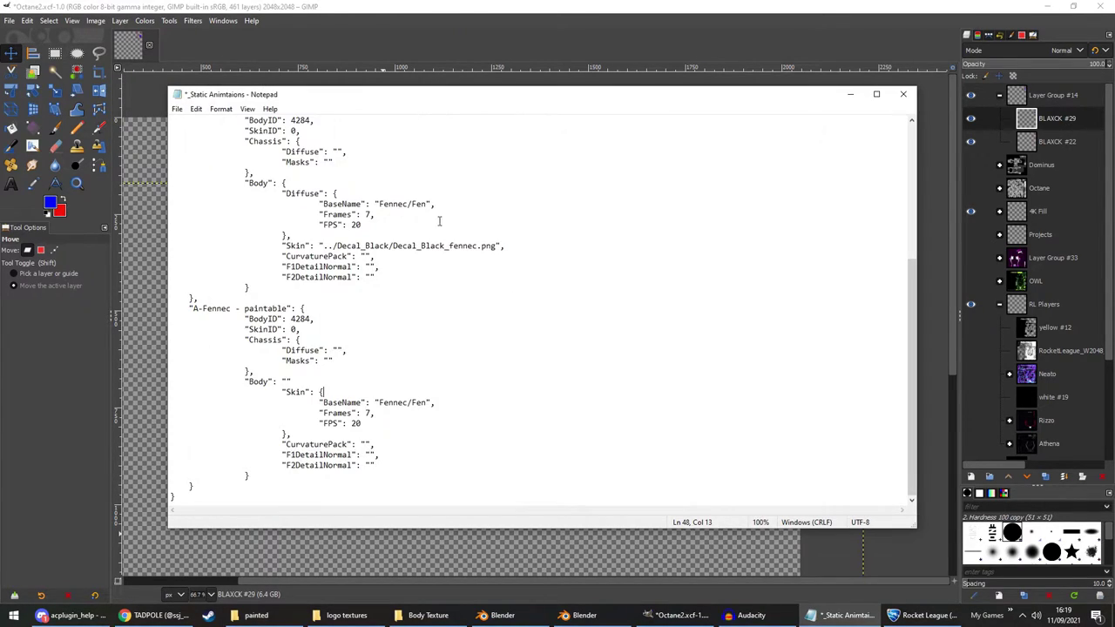
pyautogui.click(409, 103)
pyautogui.moveTo(409, 405); pyautogui.dragTo(386, 406)
pyautogui.write('painted')
pyautogui.click(341, 554)
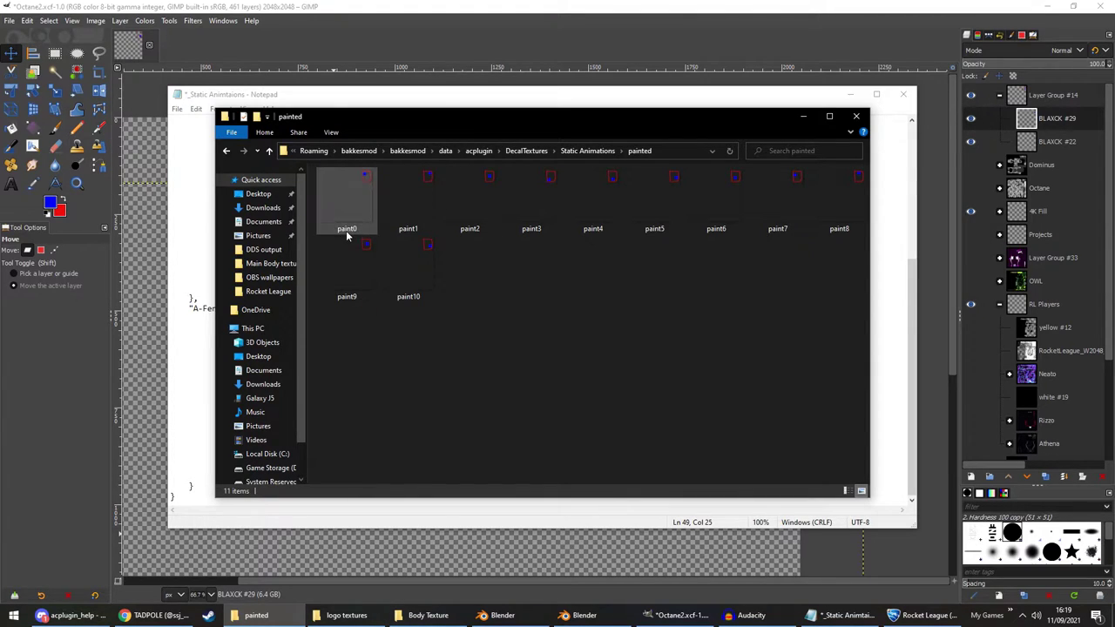
pyautogui.click(341, 100)
pyautogui.moveTo(417, 403); pyautogui.dragTo(436, 405)
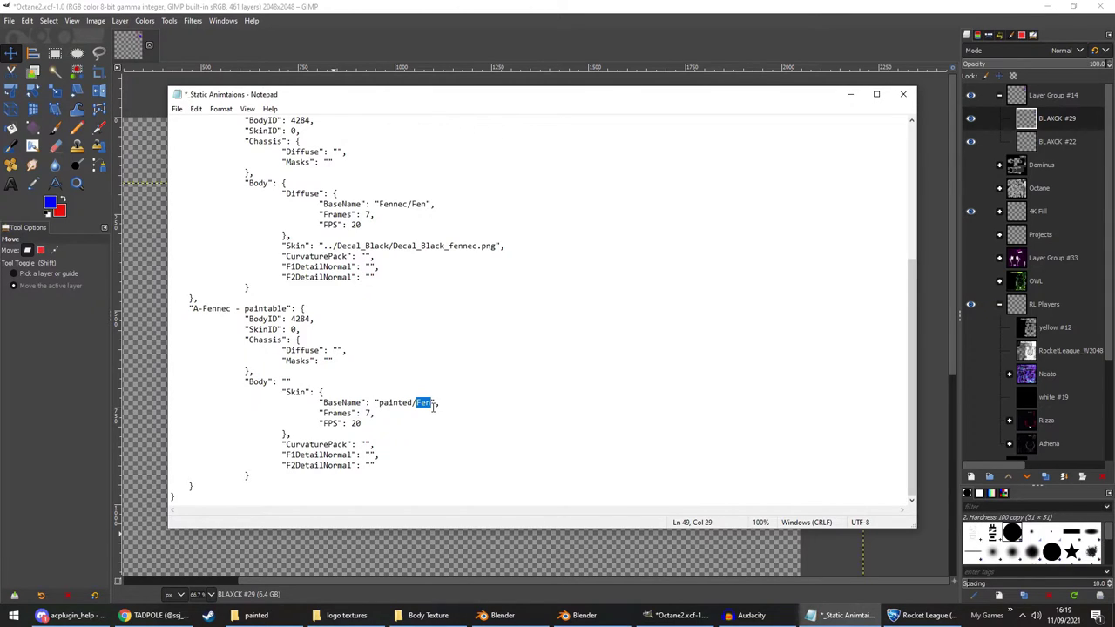
pyautogui.write('paint')
# Replace Fen with paint in the paintable Skin's BaseName and set its Frames to 11, checking the frames in the painted folder
pyautogui.click(247, 618)
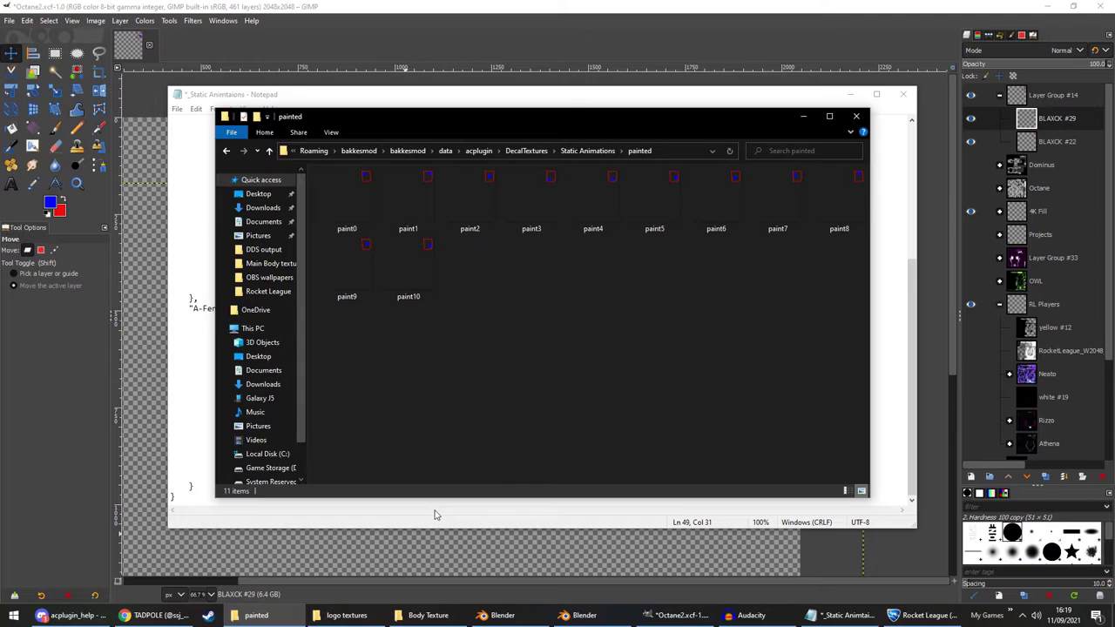
pyautogui.click(435, 515)
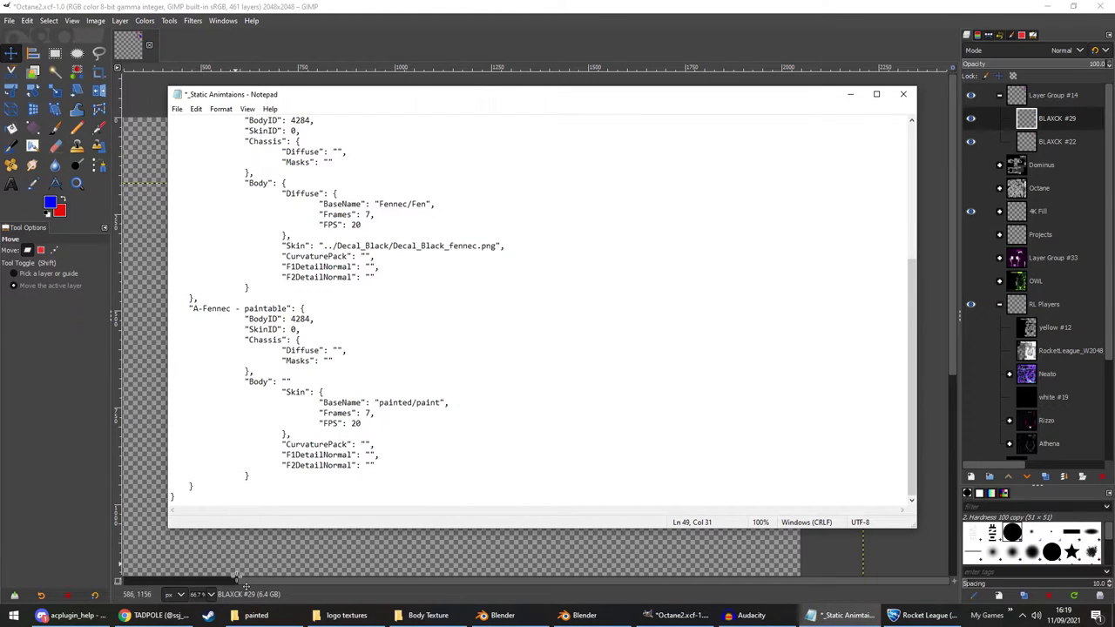
pyautogui.click(250, 616)
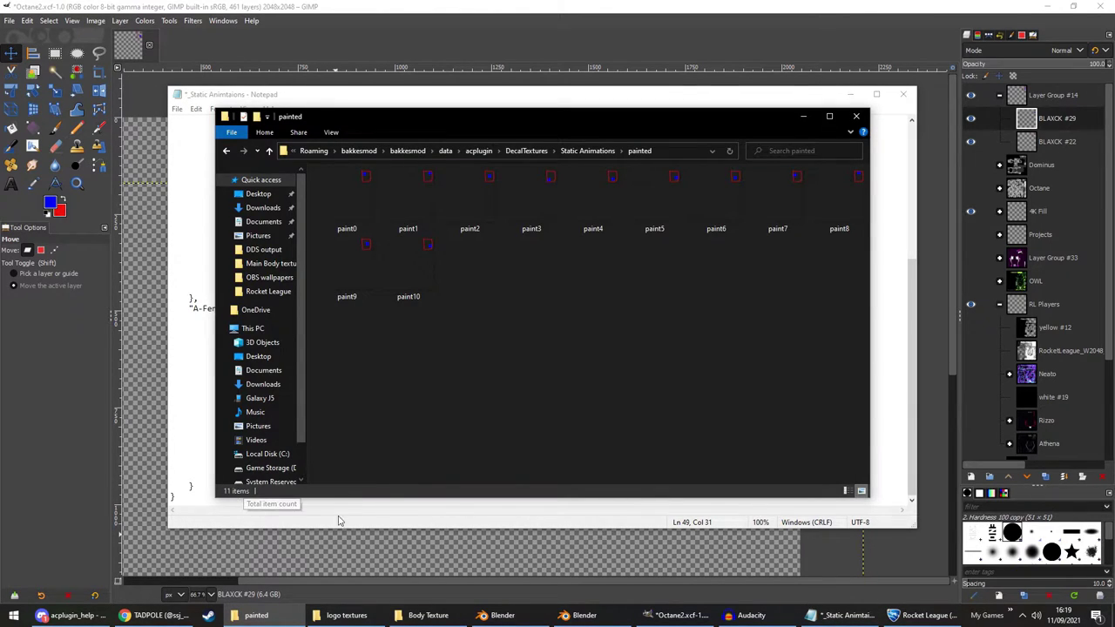
pyautogui.click(192, 301)
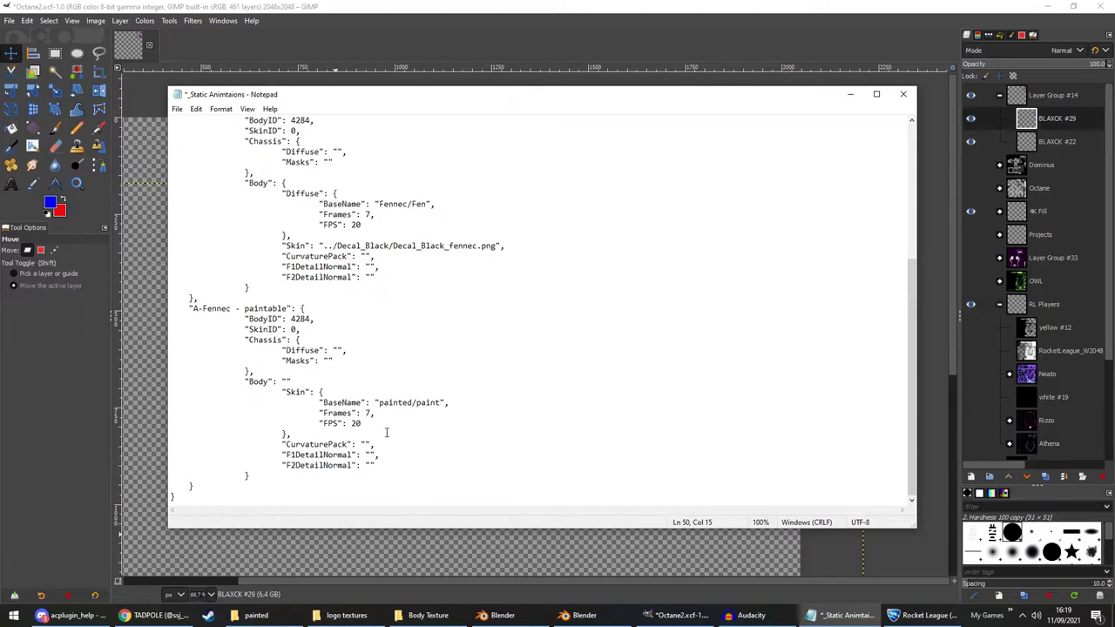
pyautogui.write('11')
# Set the paintable Skin's FPS to 10 and save the JSON file
pyautogui.press('BackSpace')
pyautogui.write('1')
pyautogui.click(177, 109)
pyautogui.click(207, 164)
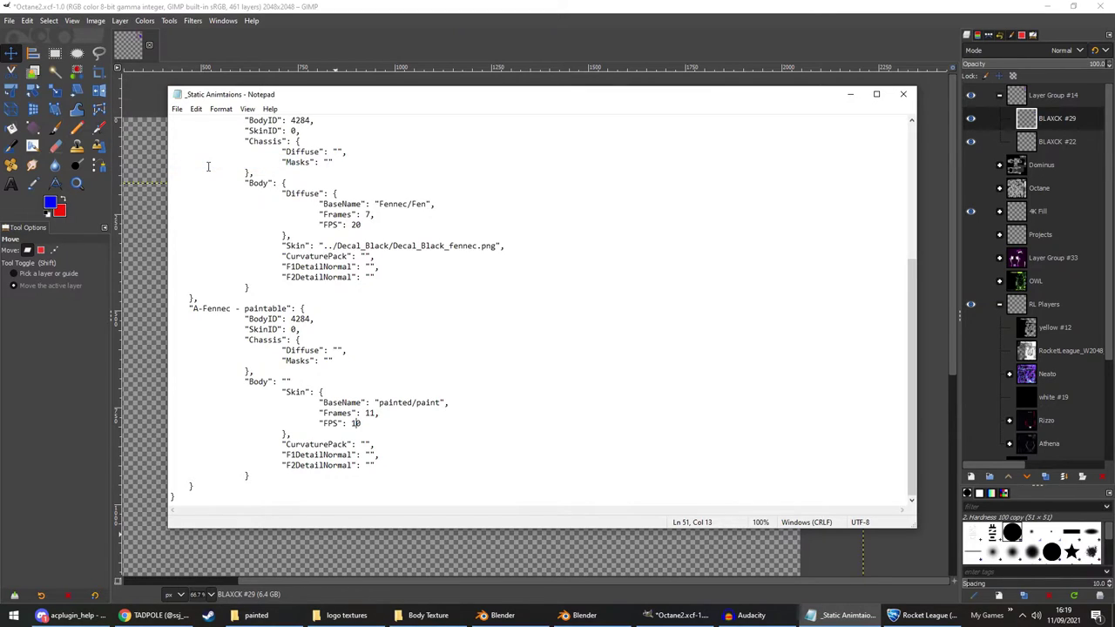
# Reload the decals in Rocket League and look for the paintable Fennec among the AlphaConsole Orange Decal choices
pyautogui.click(925, 615)
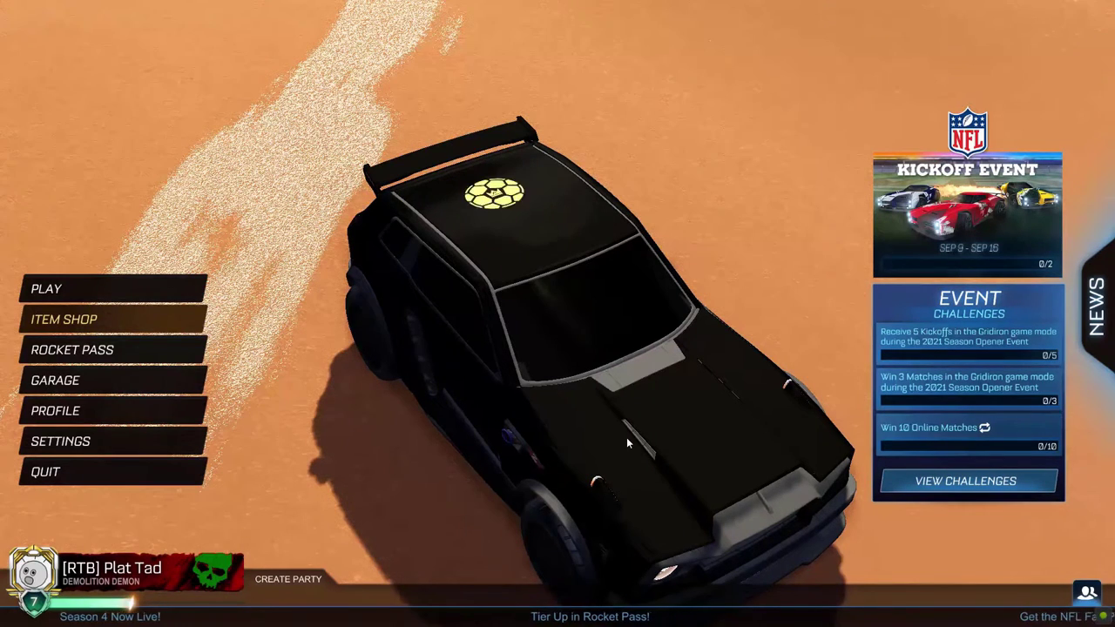
pyautogui.press('F6')
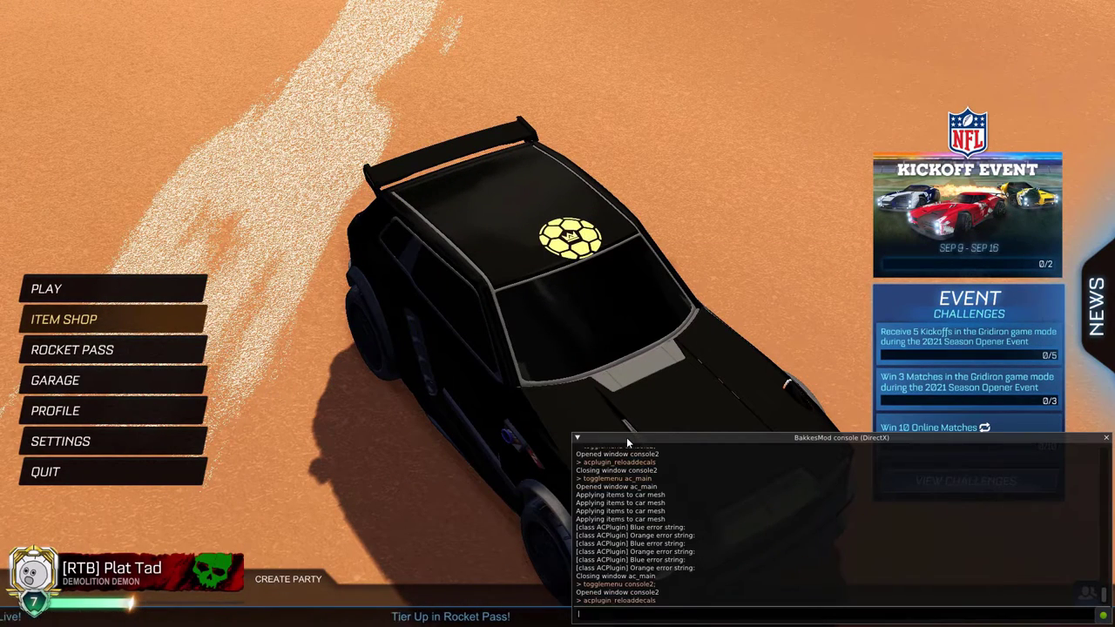
pyautogui.press('F6')
pyautogui.press('F3')
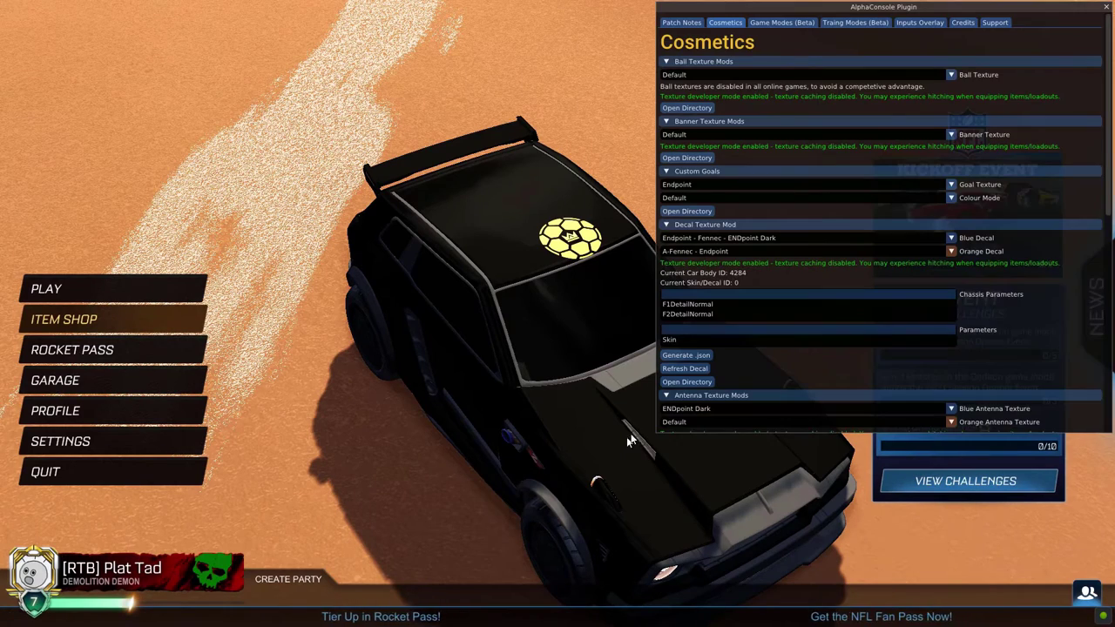
pyautogui.click(705, 251)
pyautogui.scroll(-5, 714, 283)
pyautogui.click(649, 307)
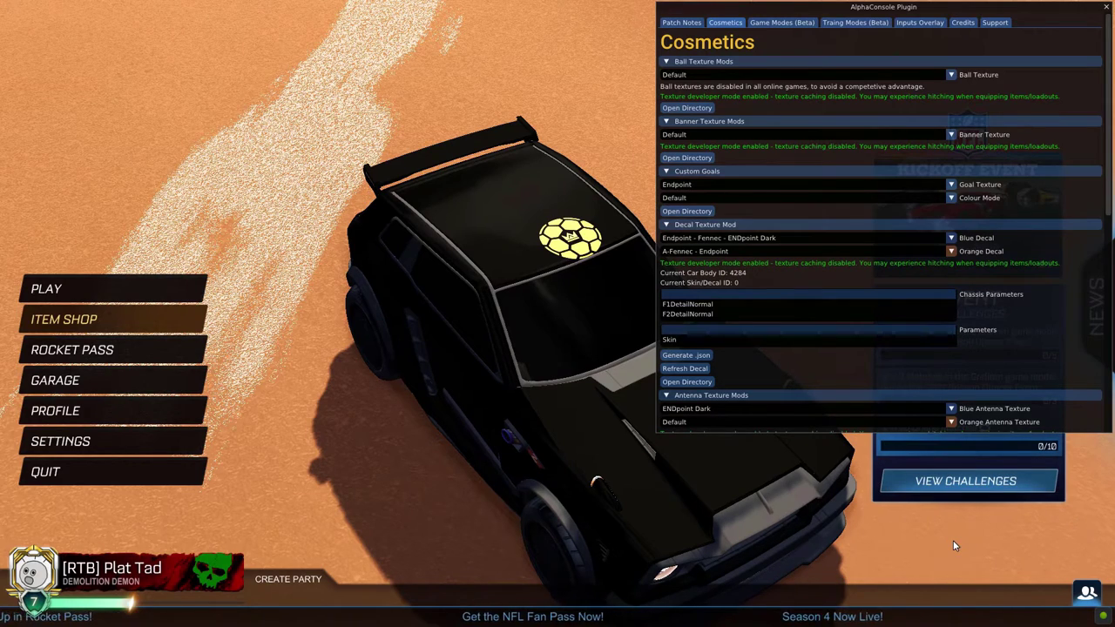
pyautogui.press('F3')
# Add the missing comma after the empty Body quotes in the paintable block in Notepad and save the file
pyautogui.hotkey('alt', 'Tab')
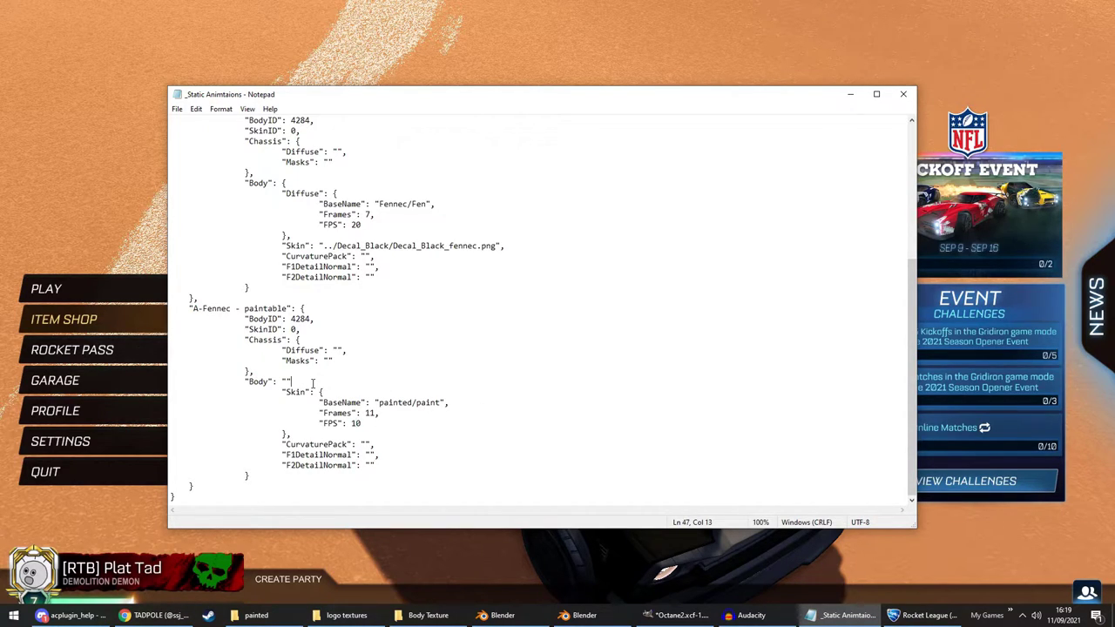
pyautogui.write(',')
pyautogui.click(177, 109)
pyautogui.click(194, 160)
# Return to Rocket League and reload the decals with acplugin_reloaddecals in the BakkesMod console
pyautogui.click(130, 162)
pyautogui.press('F6')
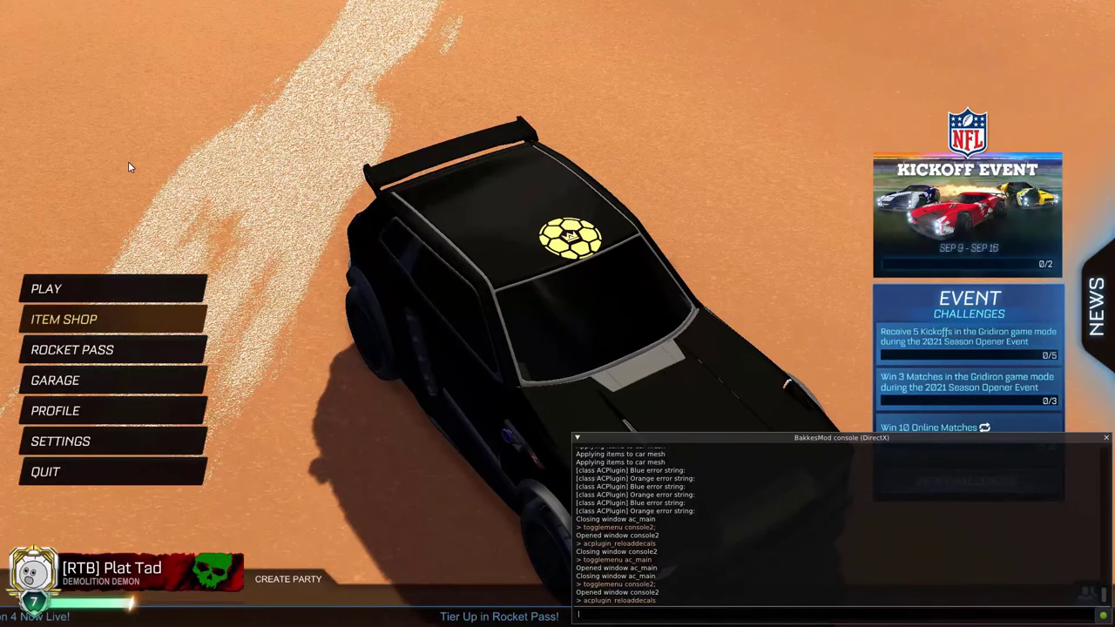
pyautogui.hotkey('alt', 'Tab')
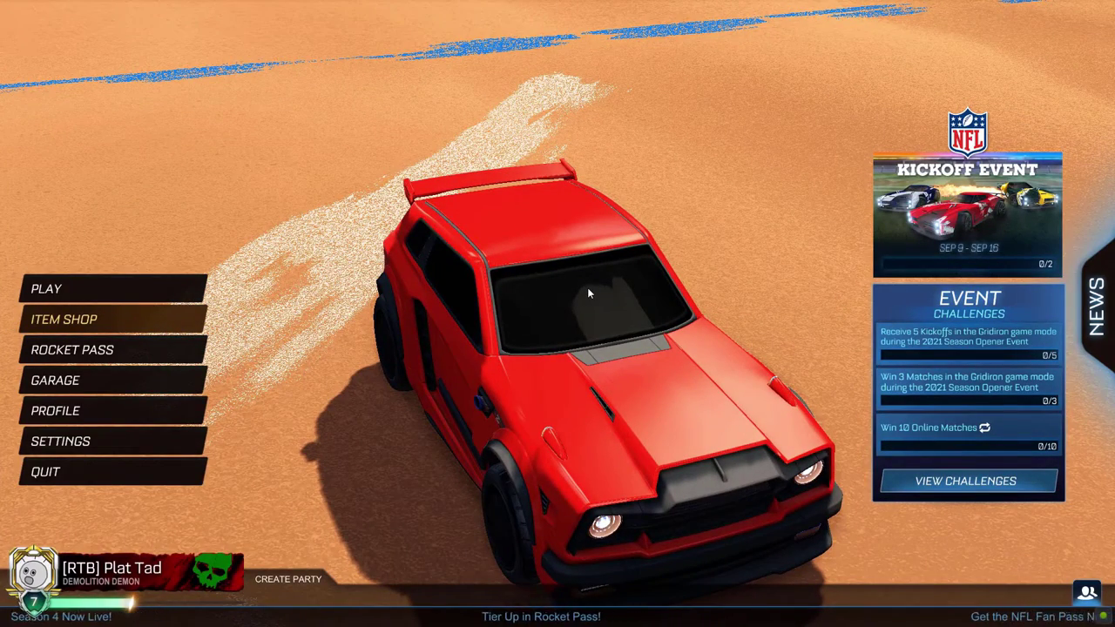
# Apply A-Fennec - paintable as the Orange Decal in AlphaConsole and inspect the animated roof on the car
pyautogui.press('F5')
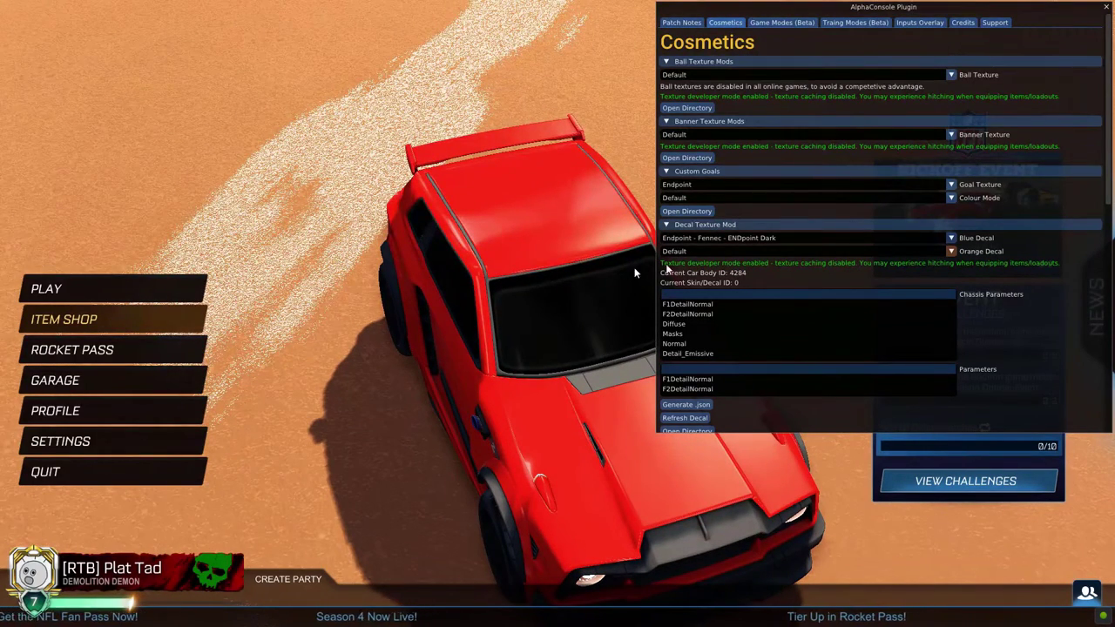
pyautogui.click(694, 251)
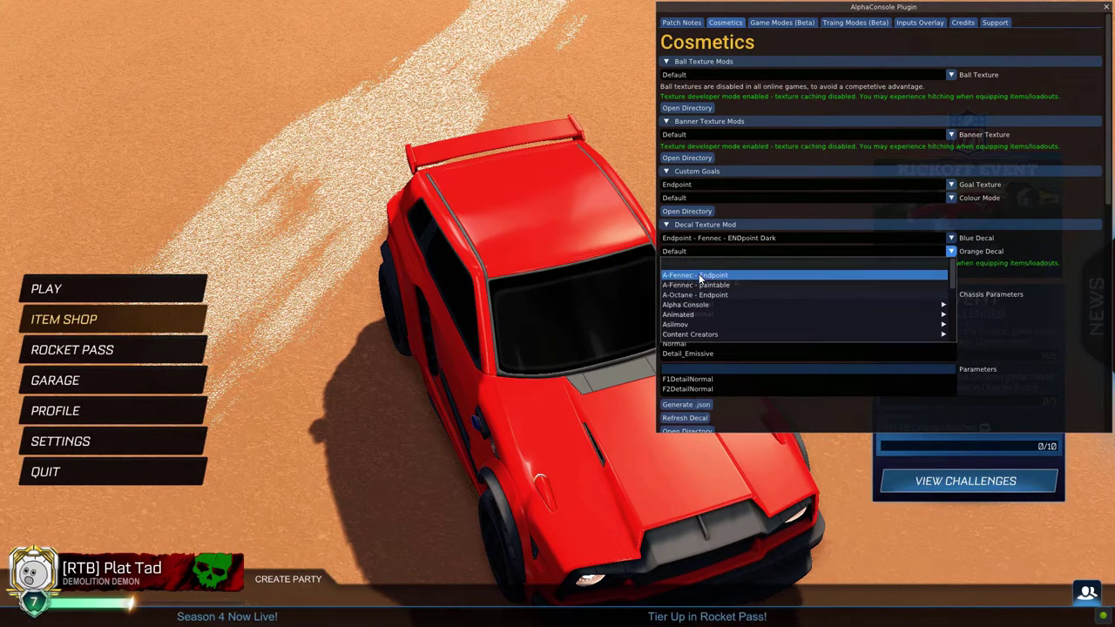
pyautogui.click(720, 286)
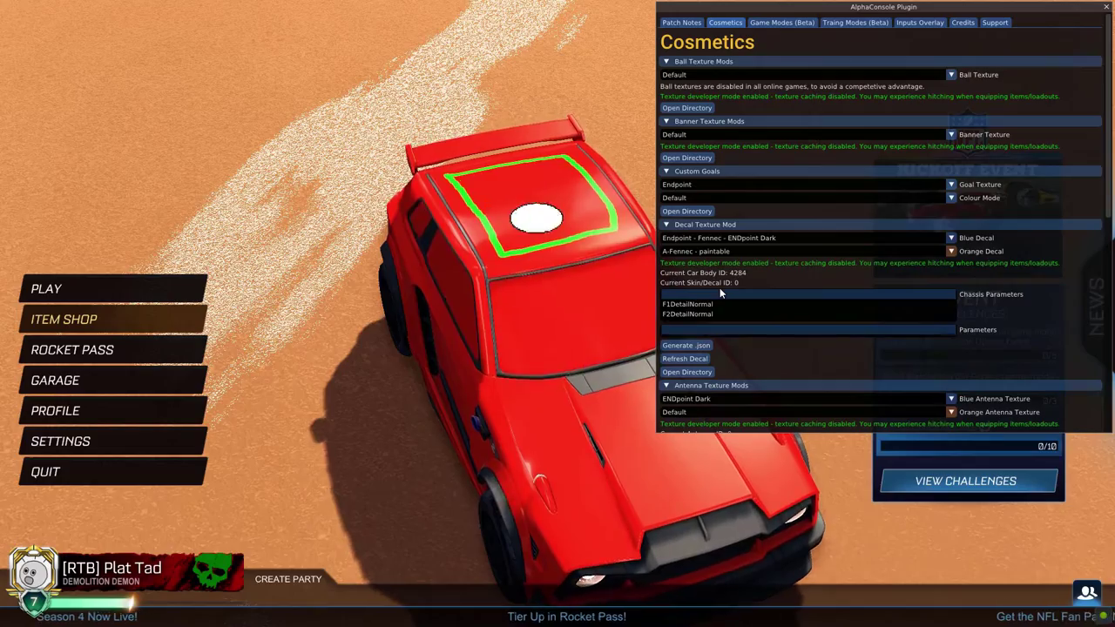
pyautogui.press('Escape')
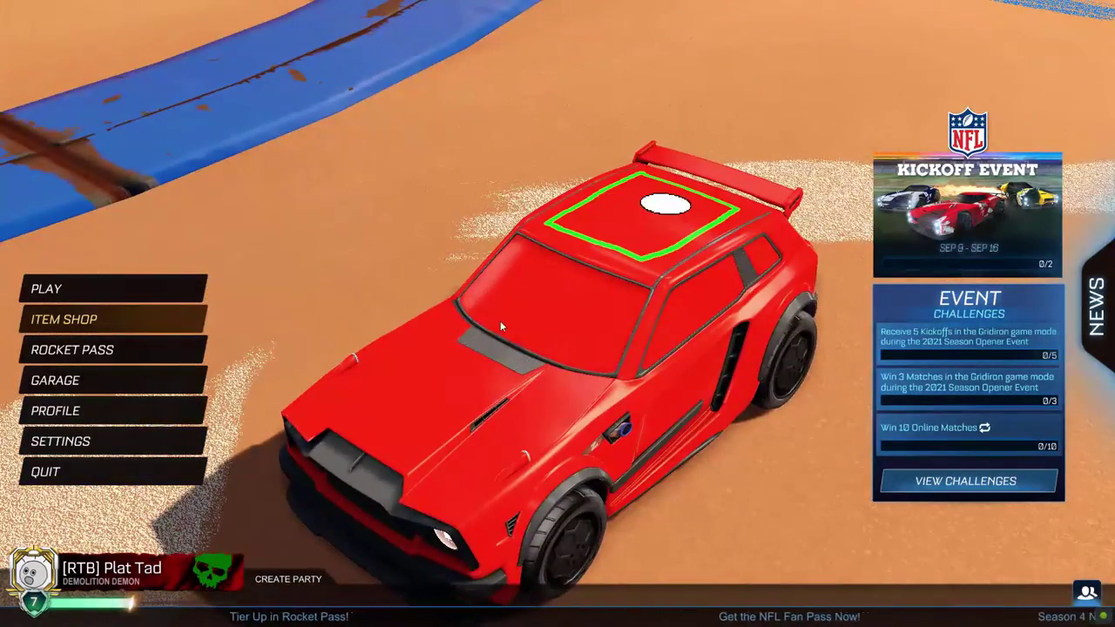
pyautogui.moveTo(495, 305); pyautogui.dragTo(534, 308)
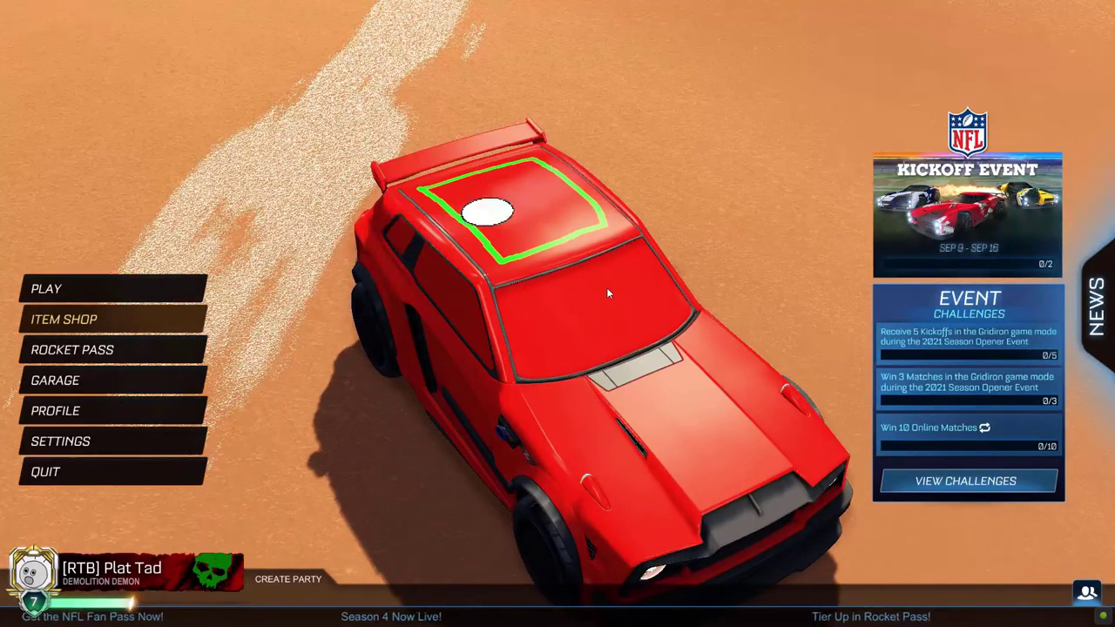
# In the garage's paint finish settings, set the orange team's primary colour to orange and its accent colour to blue
pyautogui.click(112, 384)
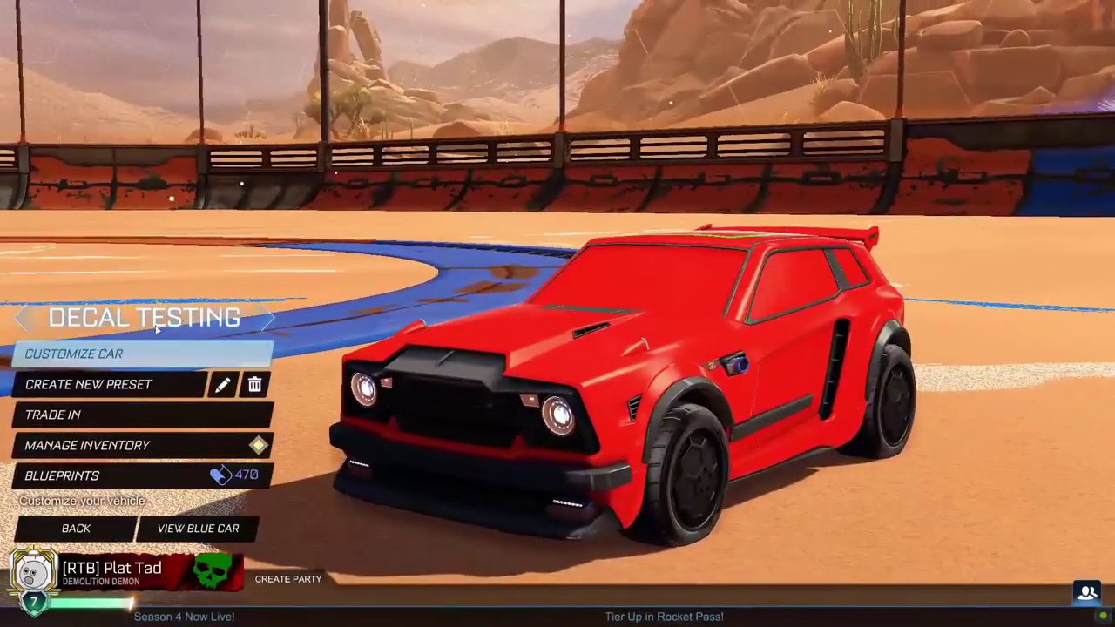
pyautogui.click(69, 354)
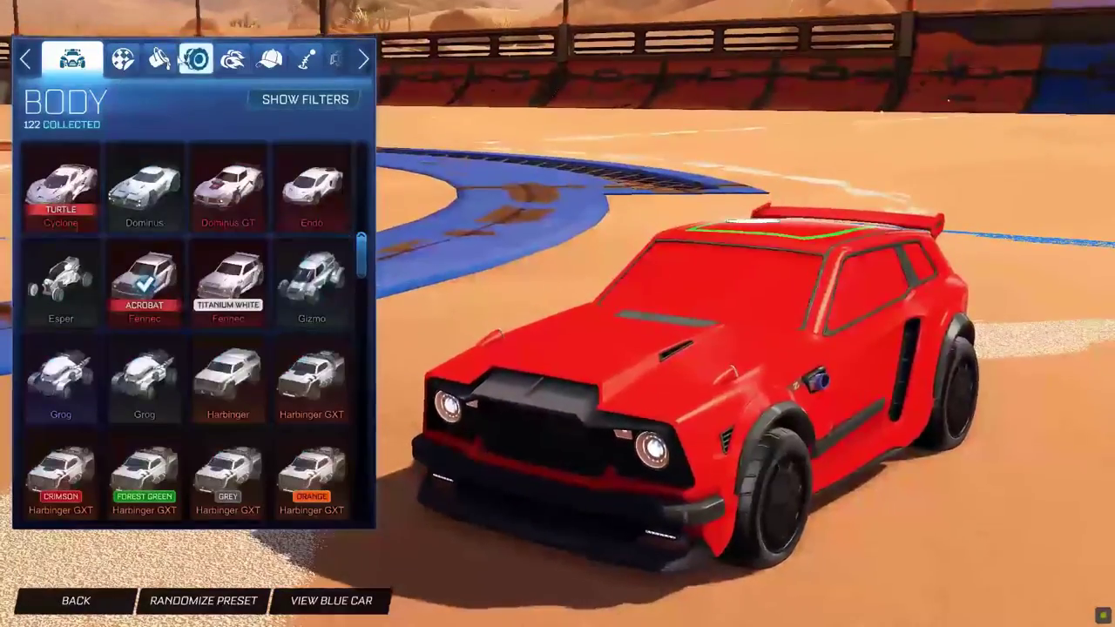
pyautogui.click(165, 59)
pyautogui.click(144, 275)
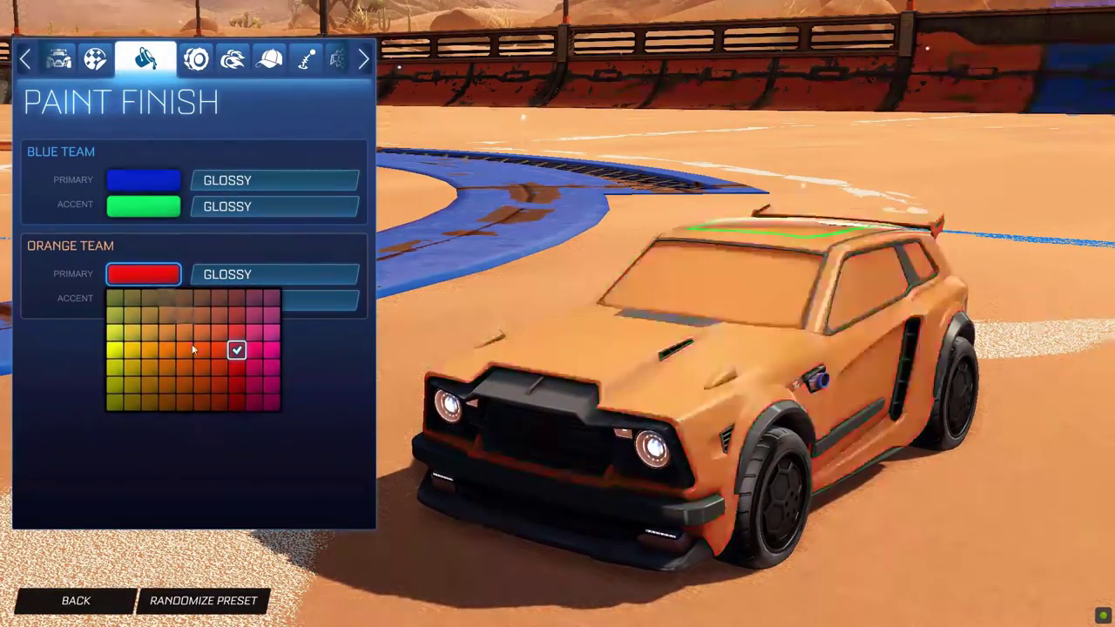
pyautogui.click(169, 353)
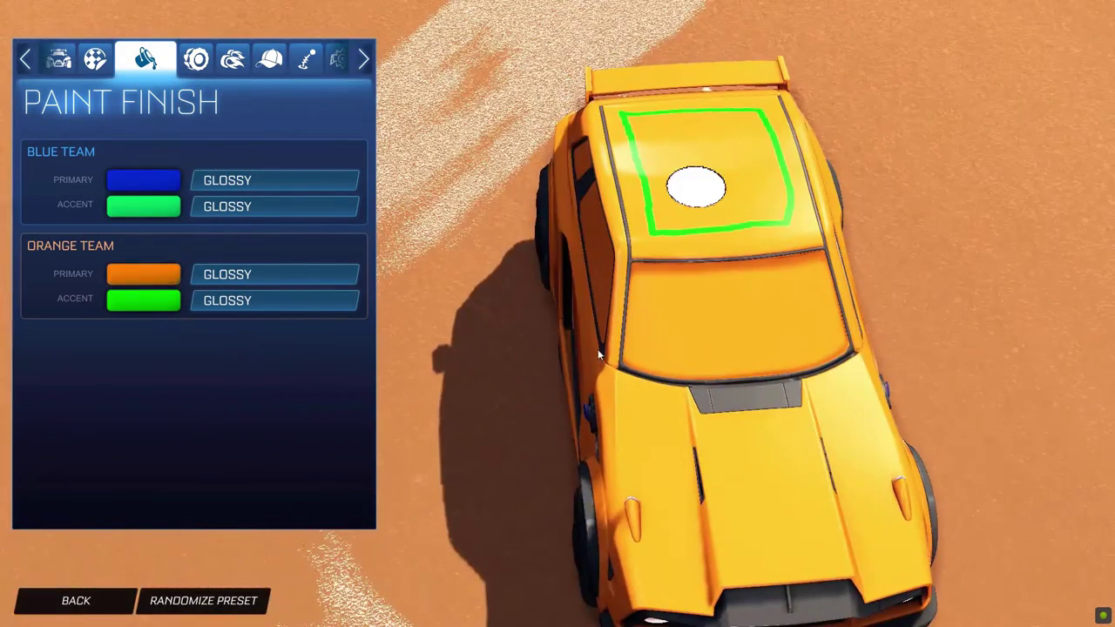
pyautogui.click(134, 305)
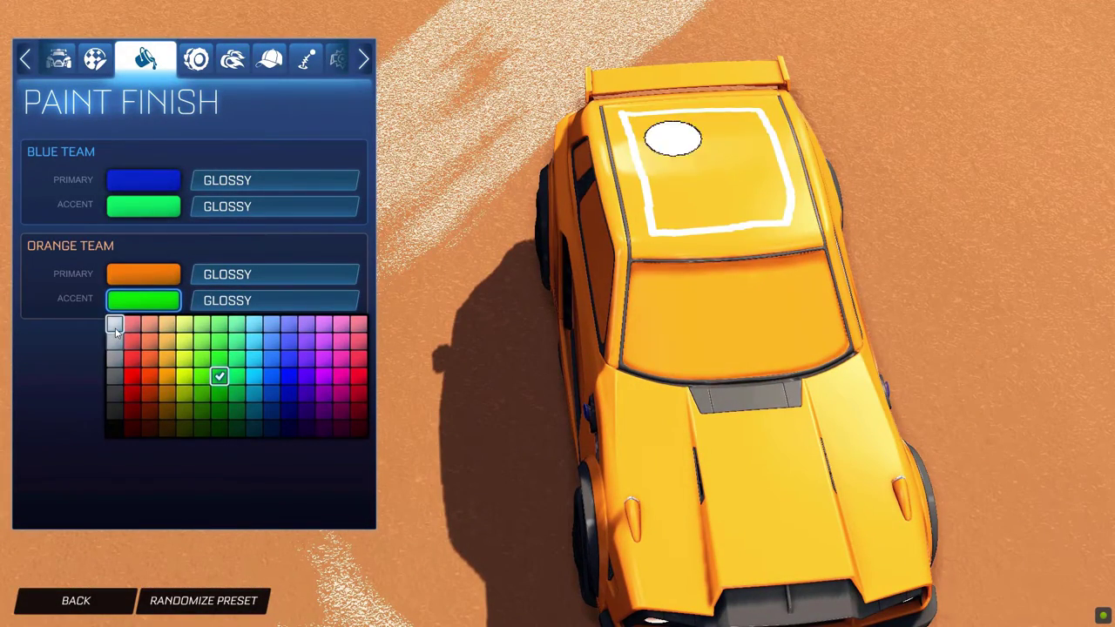
pyautogui.click(289, 377)
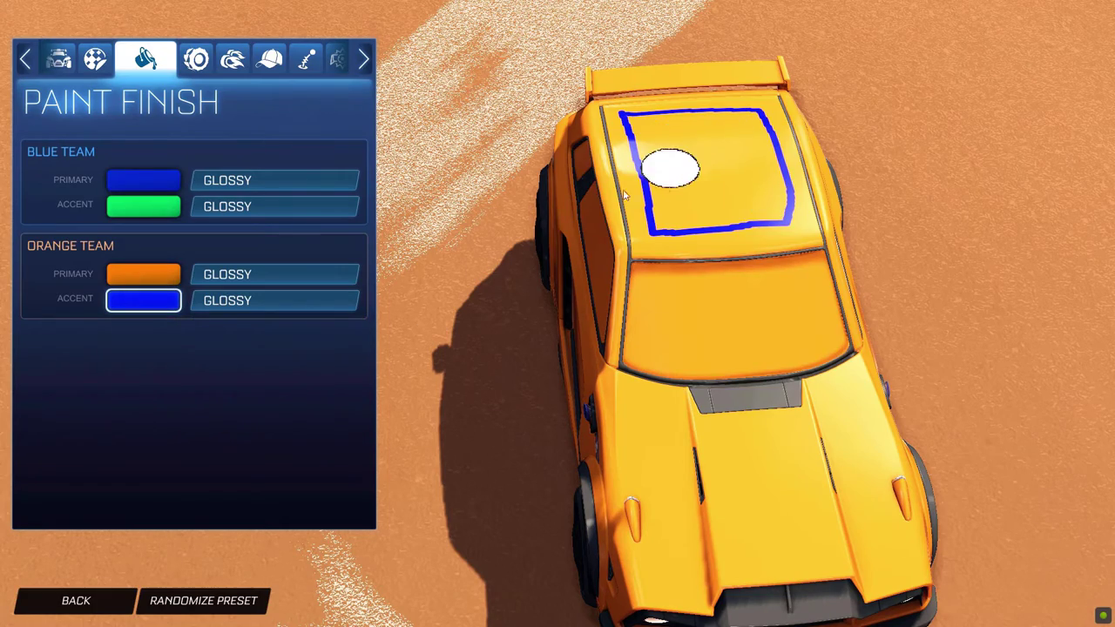
# Set the orange team's primary finish to Dino and accent finish to Obsidian, and inspect the painted car
pyautogui.click(262, 274)
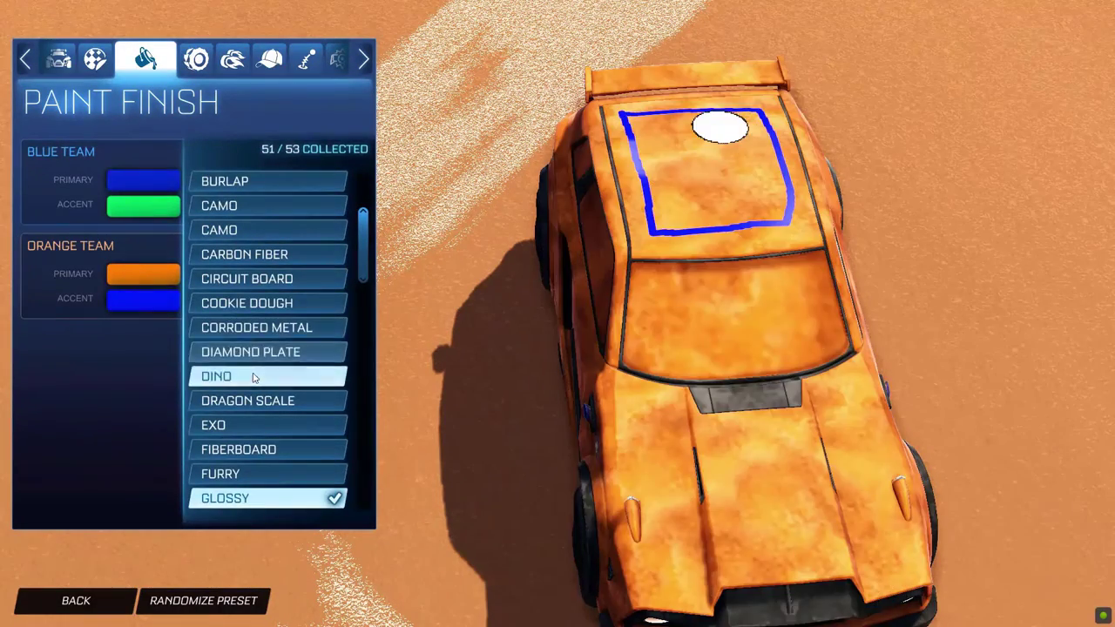
pyautogui.click(252, 376)
pyautogui.click(221, 298)
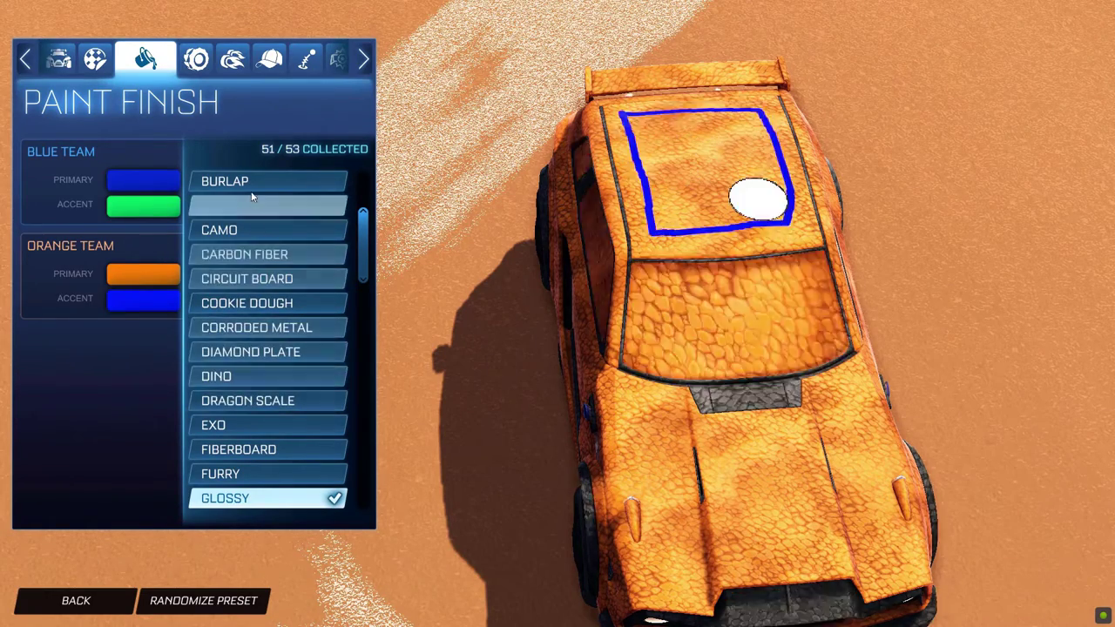
pyautogui.scroll(-4, 269, 409)
pyautogui.scroll(-3, 267, 425)
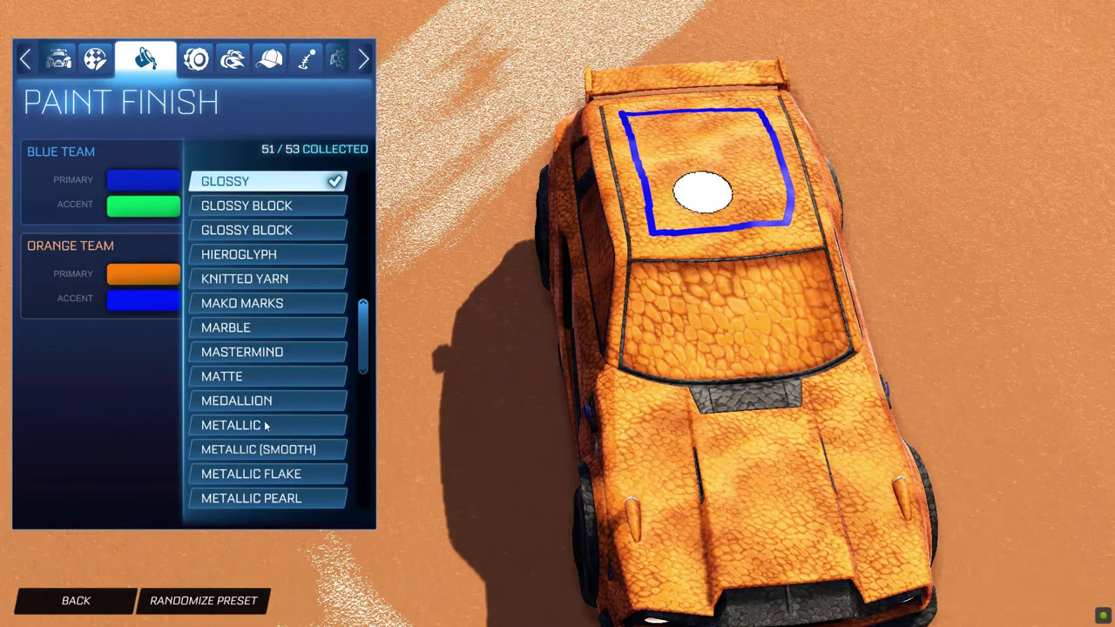
pyautogui.scroll(-2, 261, 449)
pyautogui.scroll(-2, 262, 450)
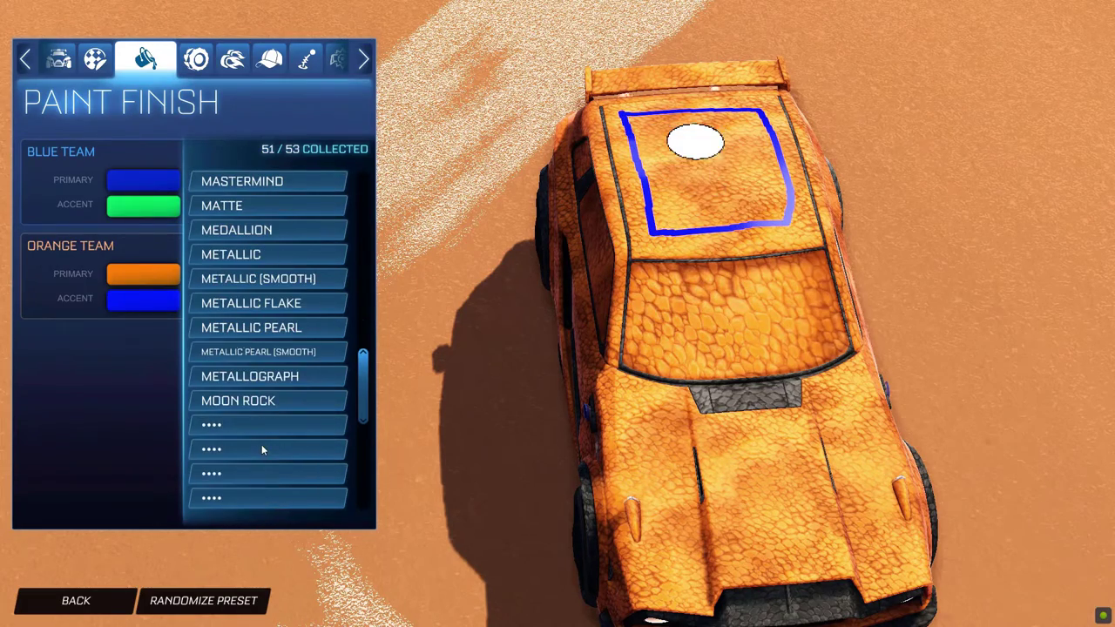
pyautogui.click(238, 422)
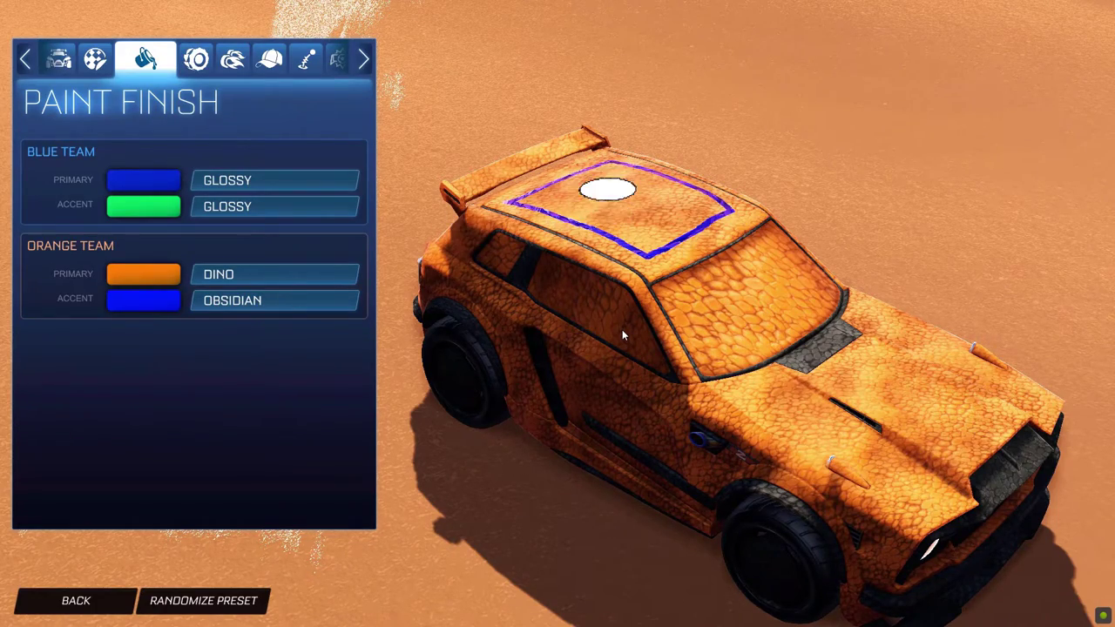
pyautogui.moveTo(622, 330); pyautogui.dragTo(615, 365)
pyautogui.press('Escape')
pyautogui.moveTo(552, 326); pyautogui.dragTo(649, 326)
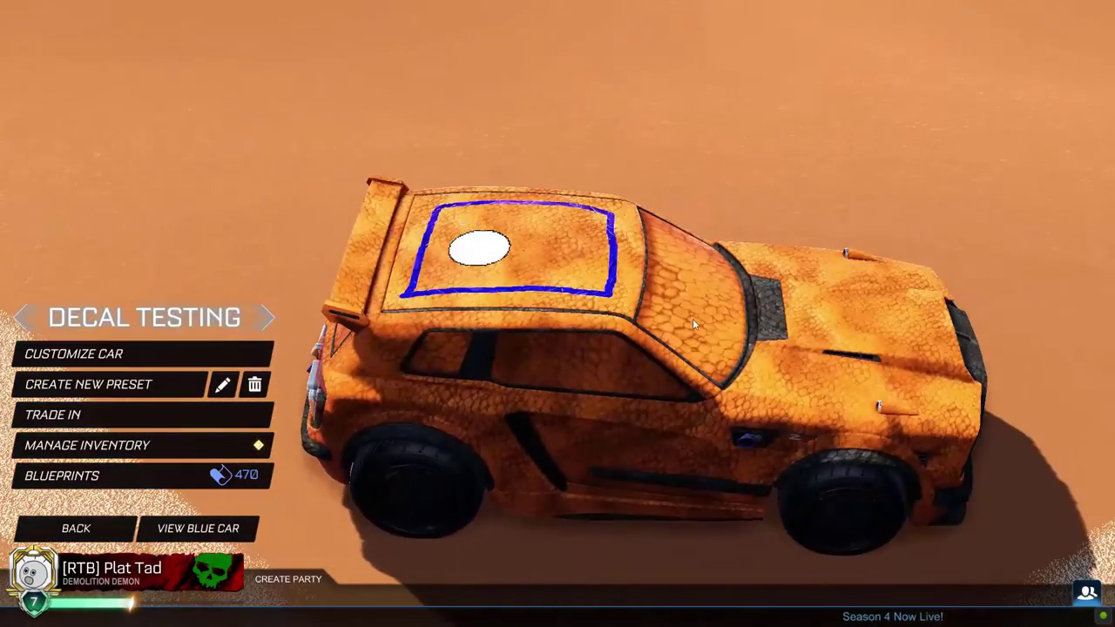
# Switch to GIMP, show the RocketLeague_W2048 template in RL Players to examine the artwork's position on it, and hide the group
pyautogui.hotkey('alt', 'Tab')
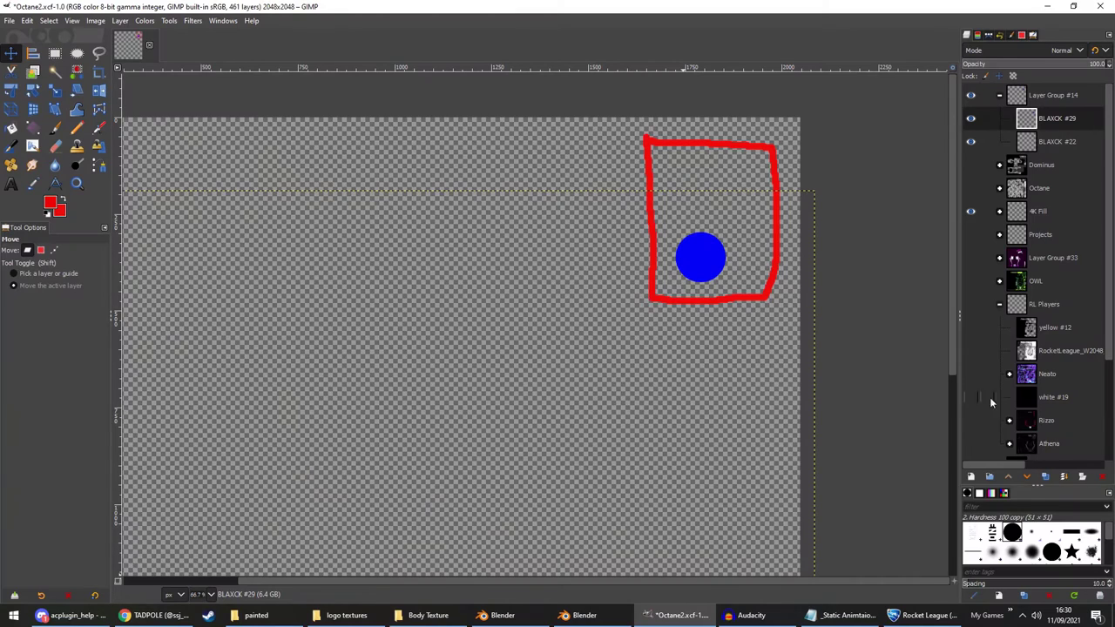
pyautogui.click(972, 351)
pyautogui.click(972, 310)
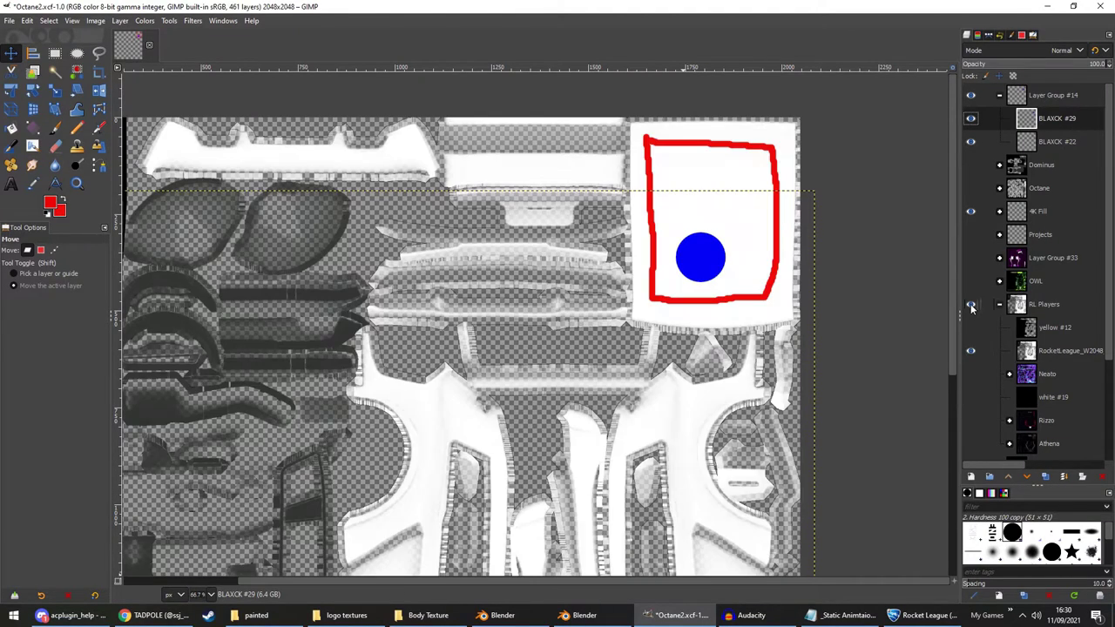
pyautogui.keyDown('ctrl'); pyautogui.scroll(-2, 821, 357); pyautogui.keyUp('ctrl')
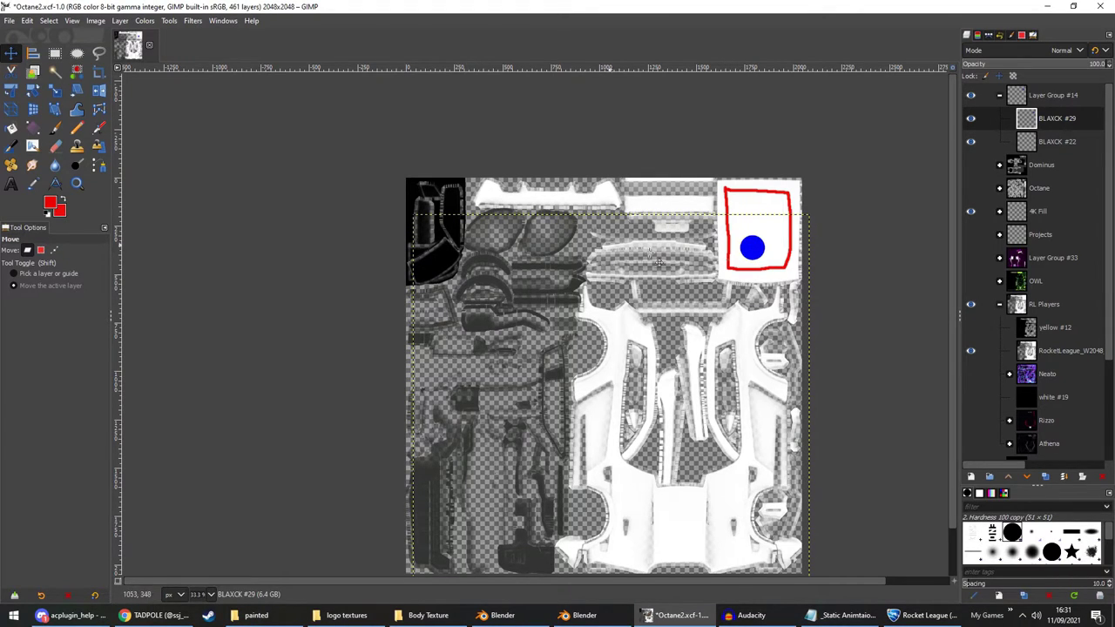
pyautogui.click(970, 304)
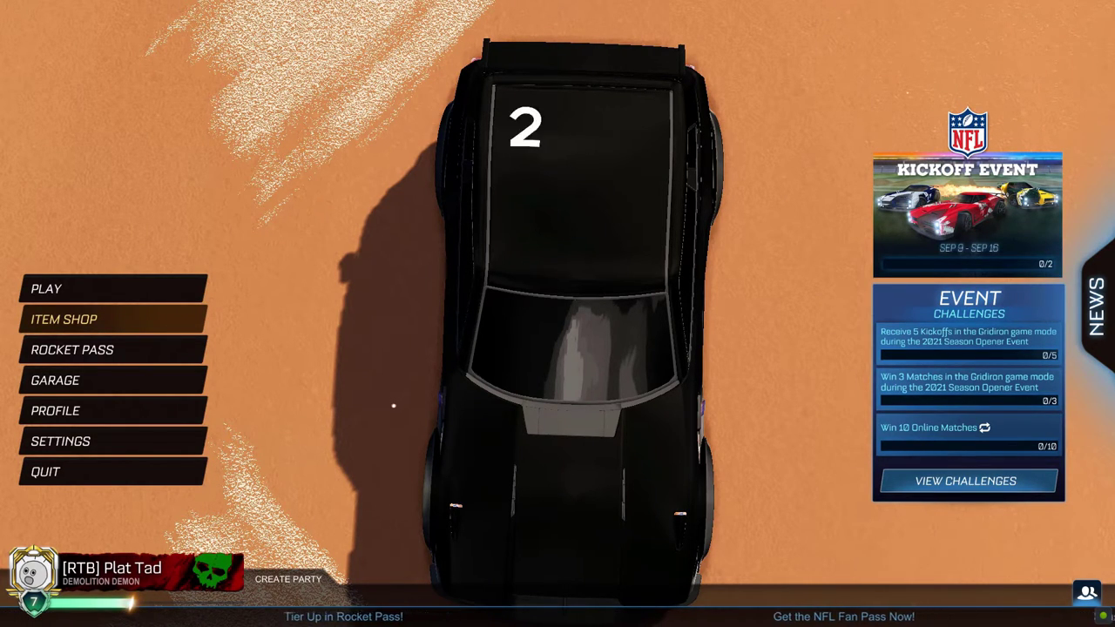
# Switch from Rocket League to the Numbers folder to review the num0 to num9 frames
pyautogui.hotkey('alt', 'Tab')
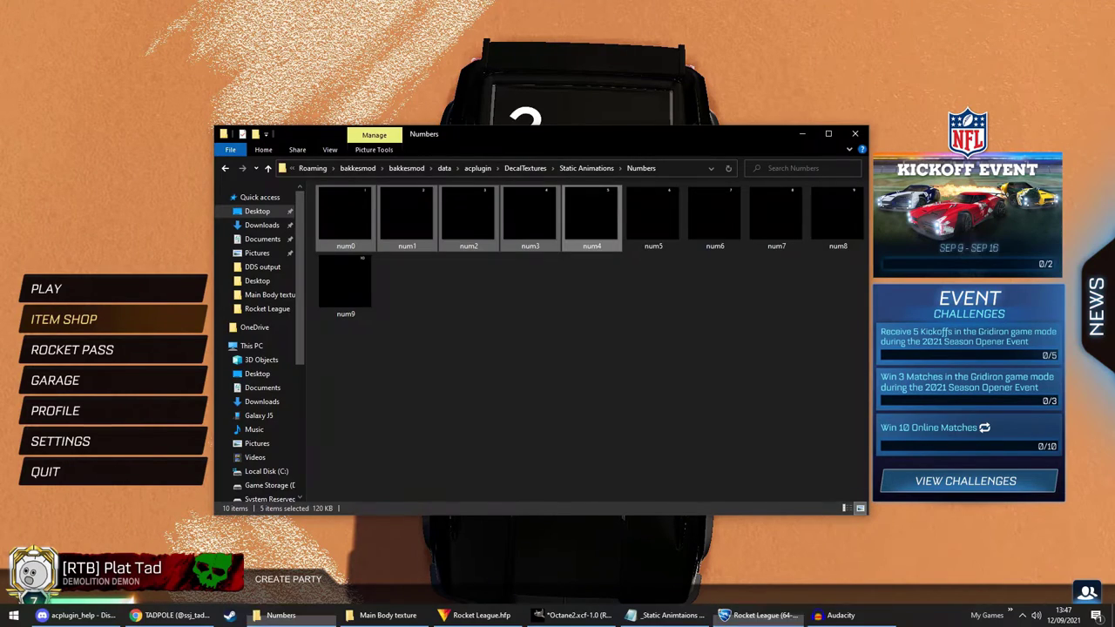
pyautogui.click(713, 399)
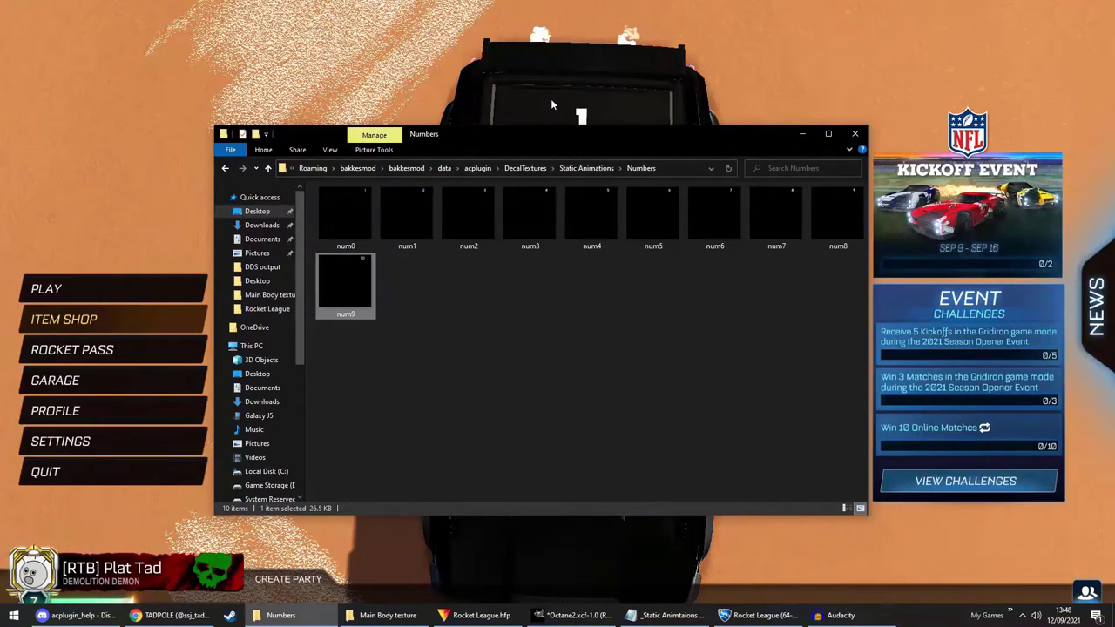
# Switch to the _Static Animtaions file in Notepad, set the A-Fennec - Numbers diffuse Frames value to 10, and save the file
pyautogui.click(576, 93)
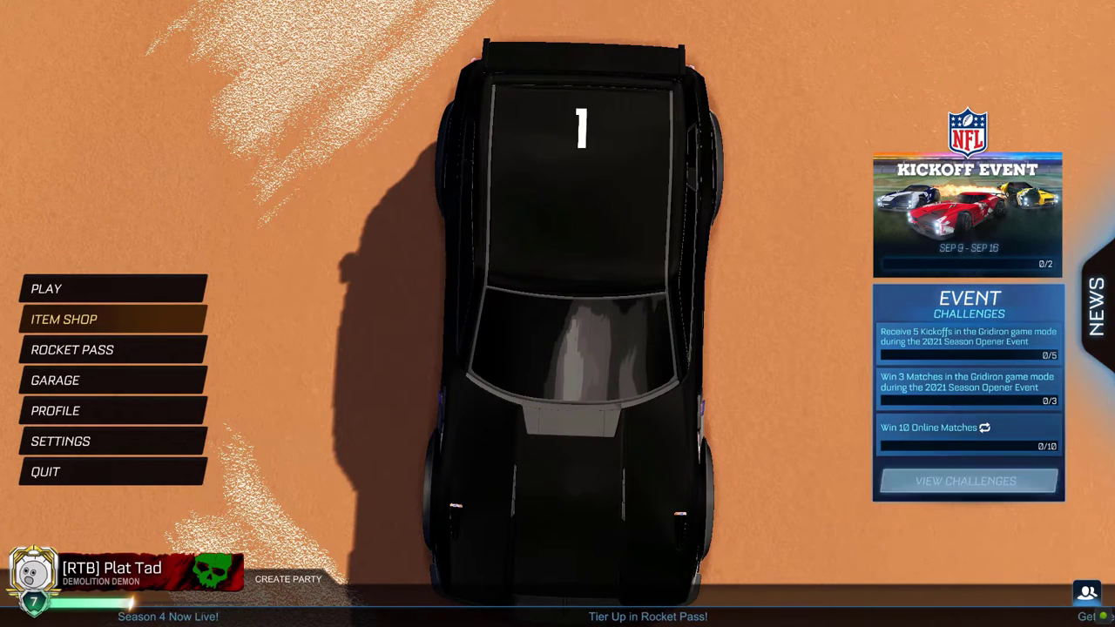
pyautogui.hotkey('alt', 'Tab')
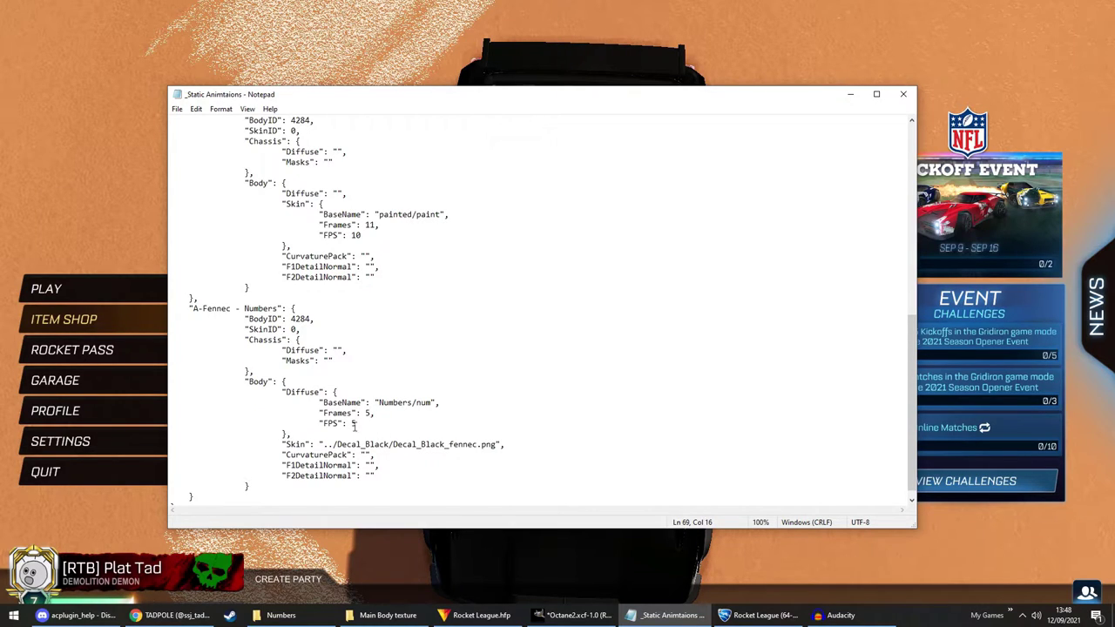
pyautogui.click(281, 615)
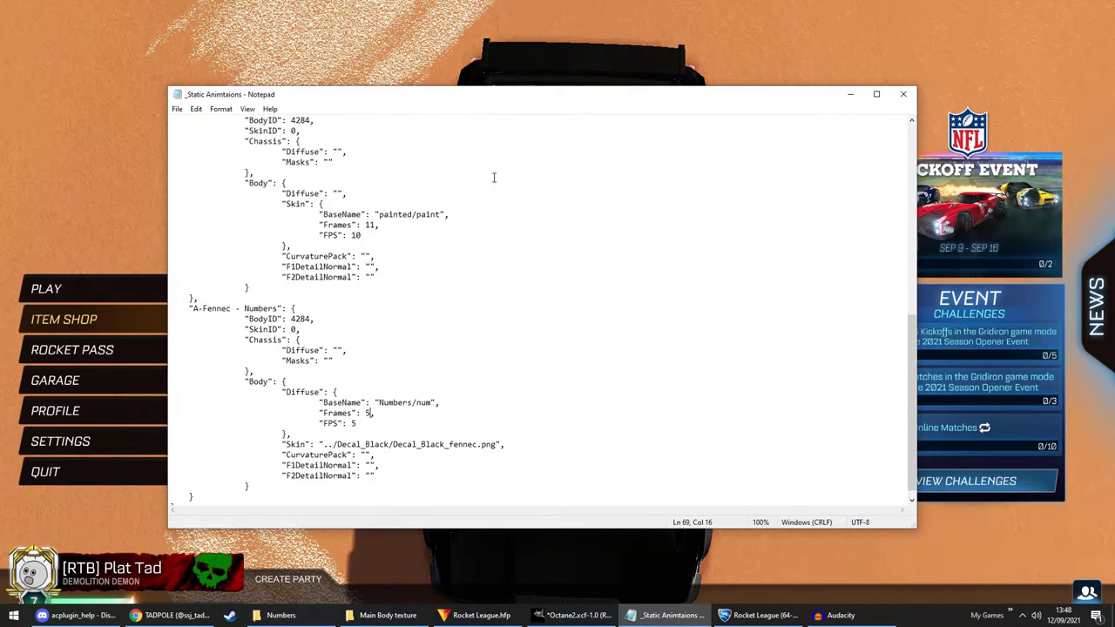
pyautogui.click(506, 97)
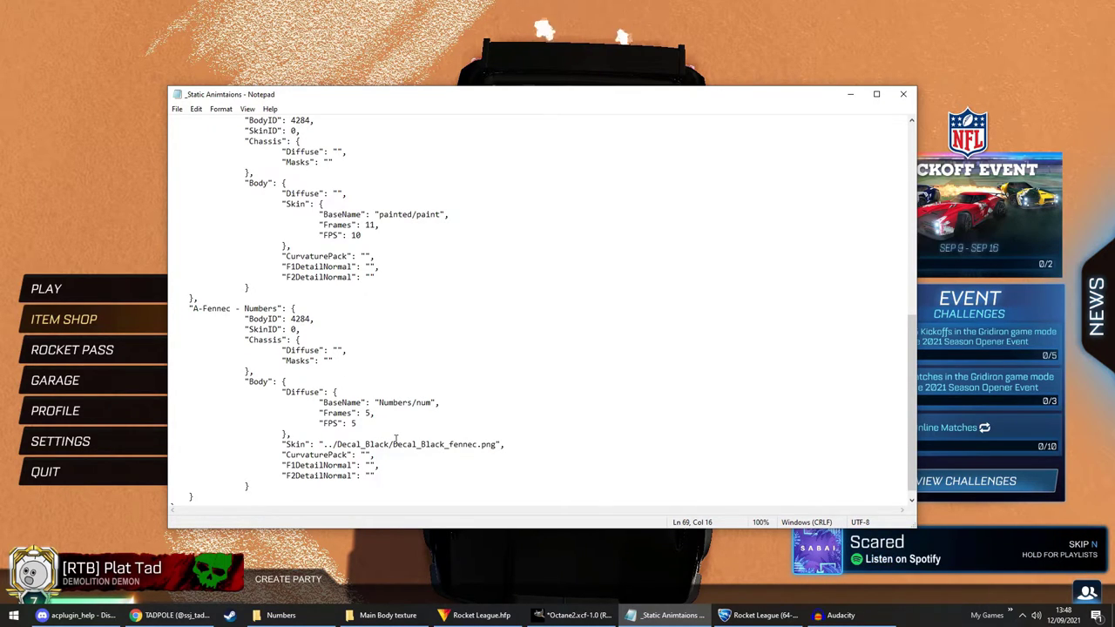
pyautogui.click(178, 109)
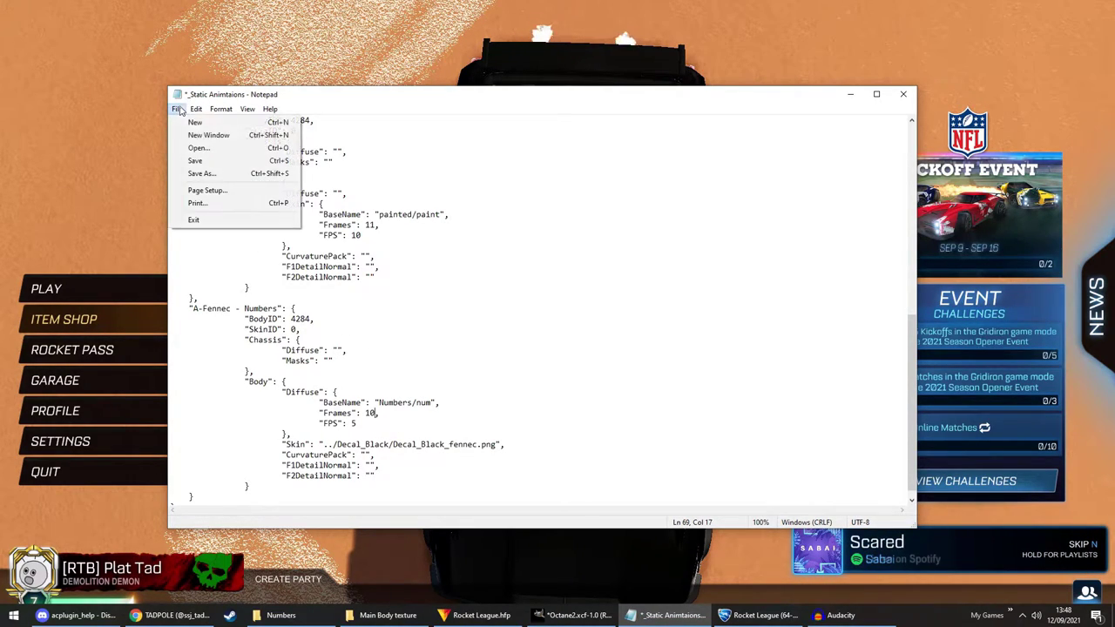
pyautogui.click(197, 161)
# Return to Rocket League and rerun acplugin_reloaddecals in the BakkesMod console to load the revised frame count
pyautogui.hotkey('alt', 'Tab')
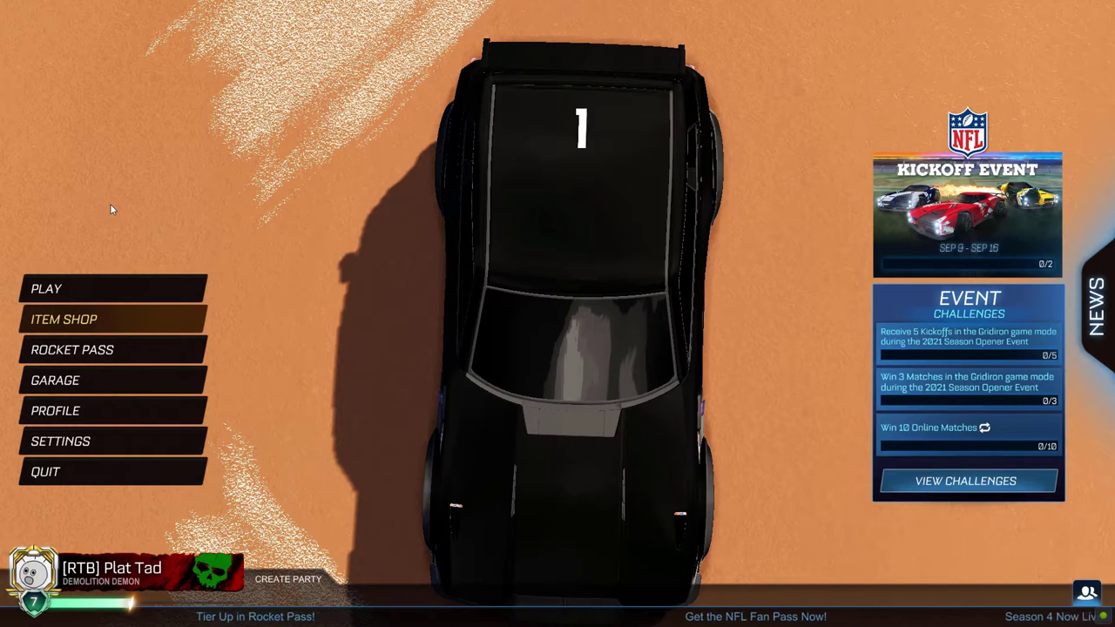
pyautogui.press('F6')
pyautogui.press('Up')
pyautogui.press('Return')
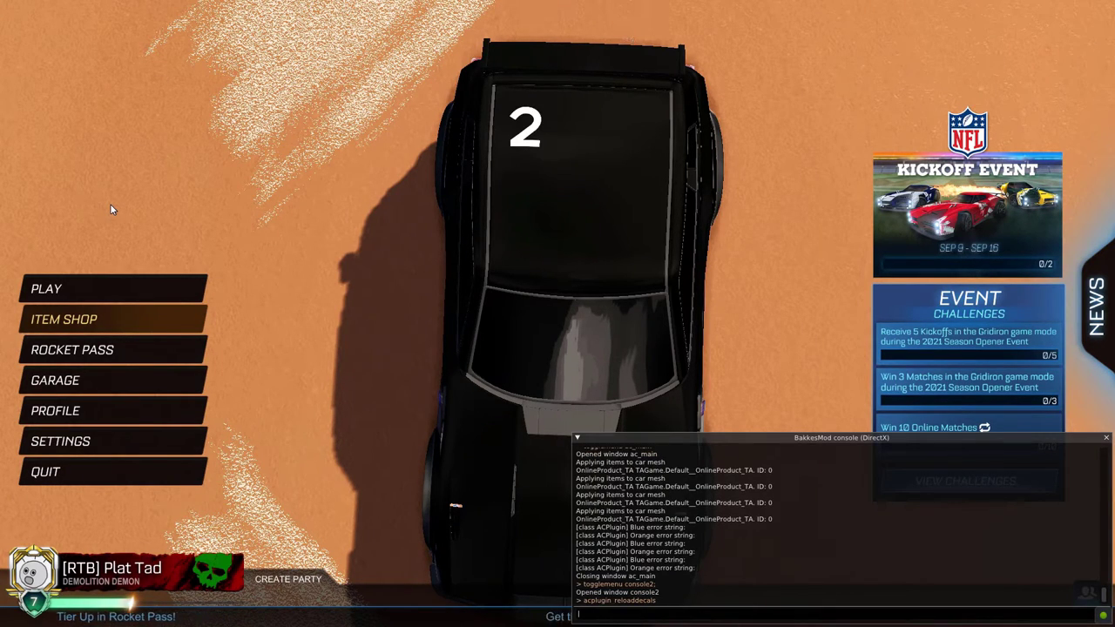
pyautogui.press('F6')
# Reapply A-Fennec - Numbers as the orange decal in the AlphaConsole cosmetics settings and watch the number animation on the car
pyautogui.press('F5')
pyautogui.click(704, 251)
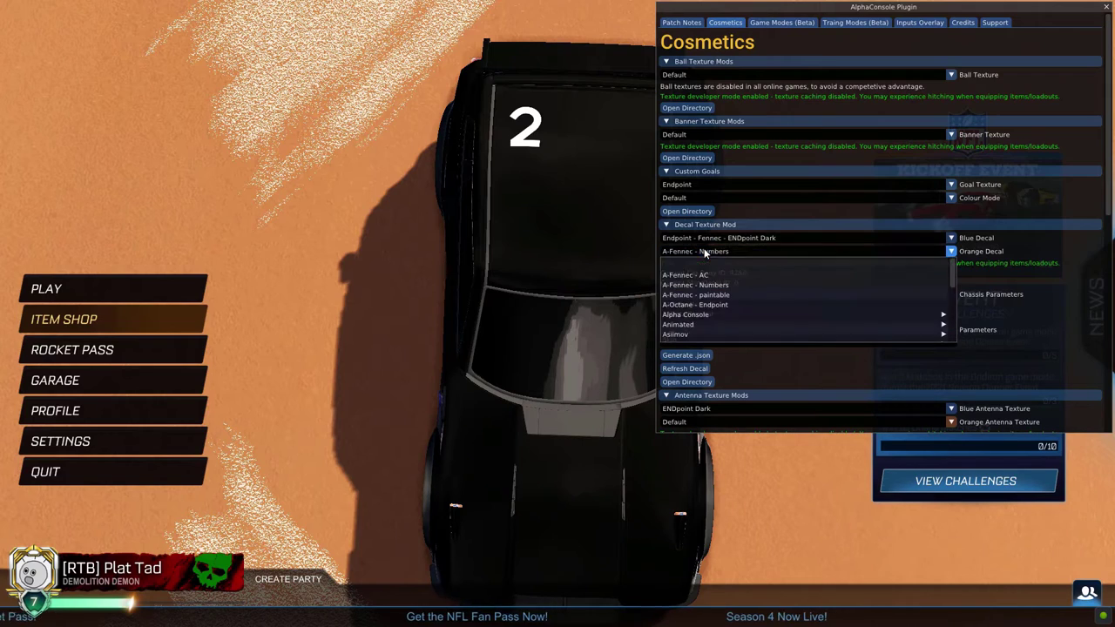
pyautogui.click(710, 284)
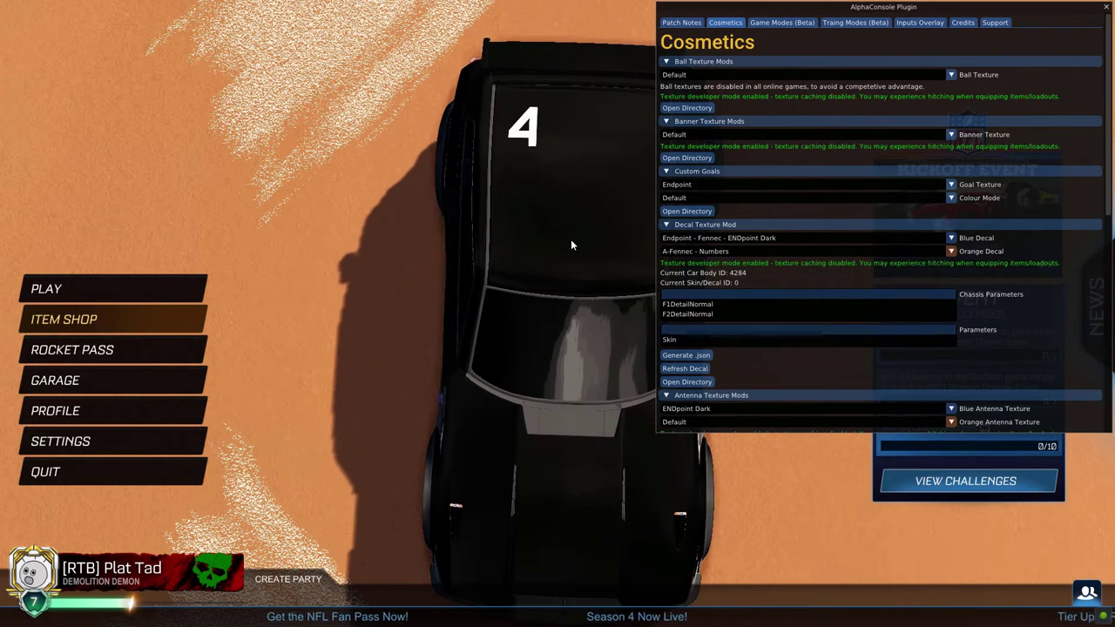
pyautogui.press('F5')
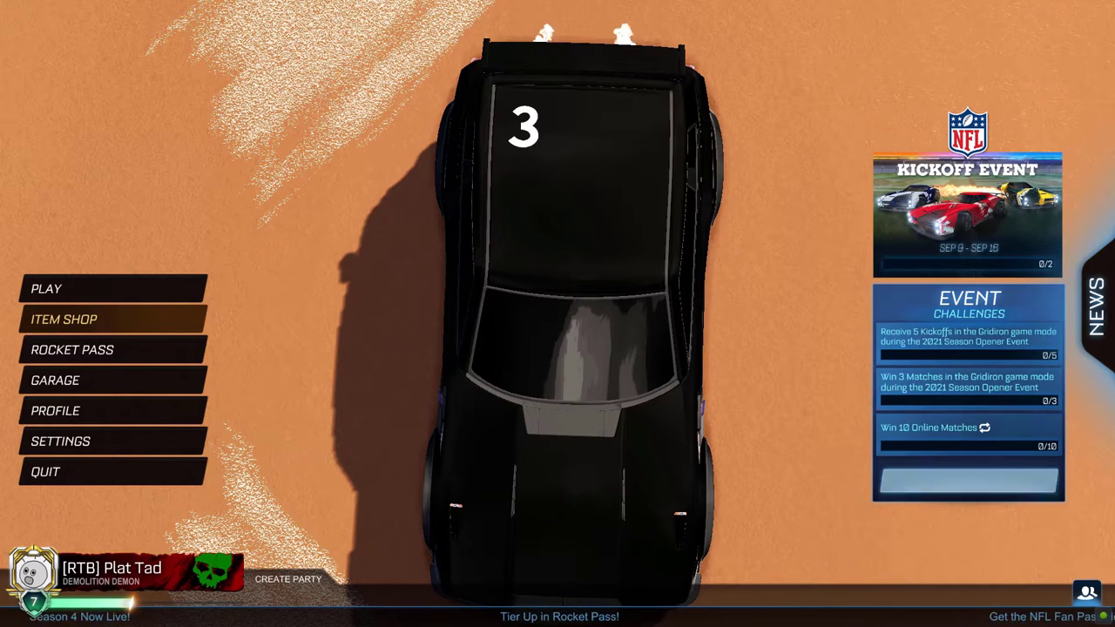
# In the garage's paint finish settings, preview Marble as the orange team's primary finish and restore it to Matte
pyautogui.hotkey('alt', 'Tab')
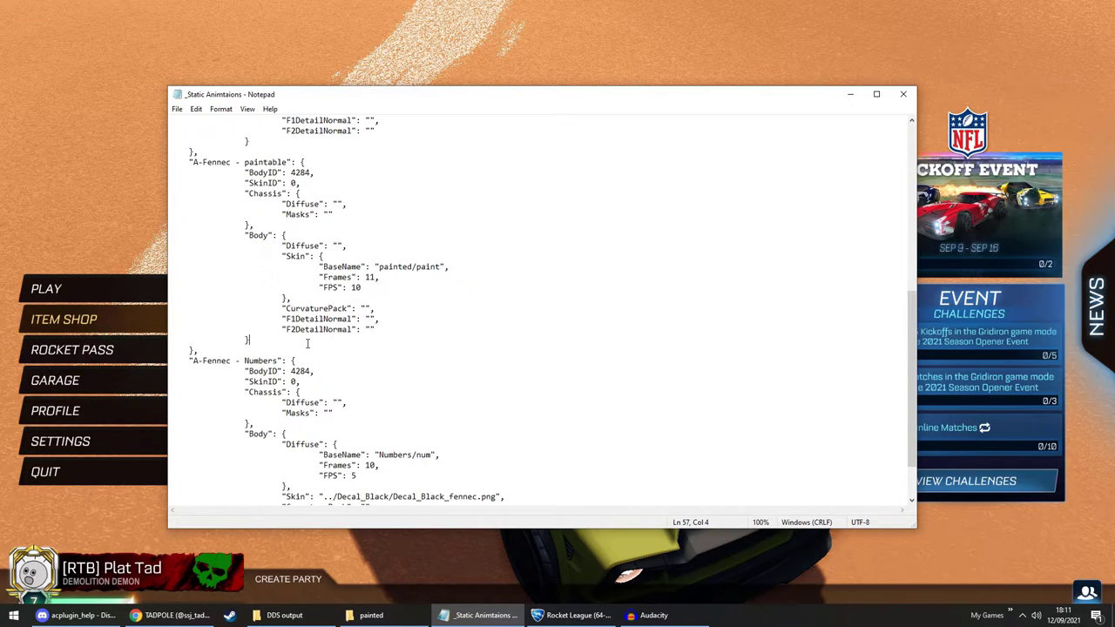
pyautogui.click(84, 231)
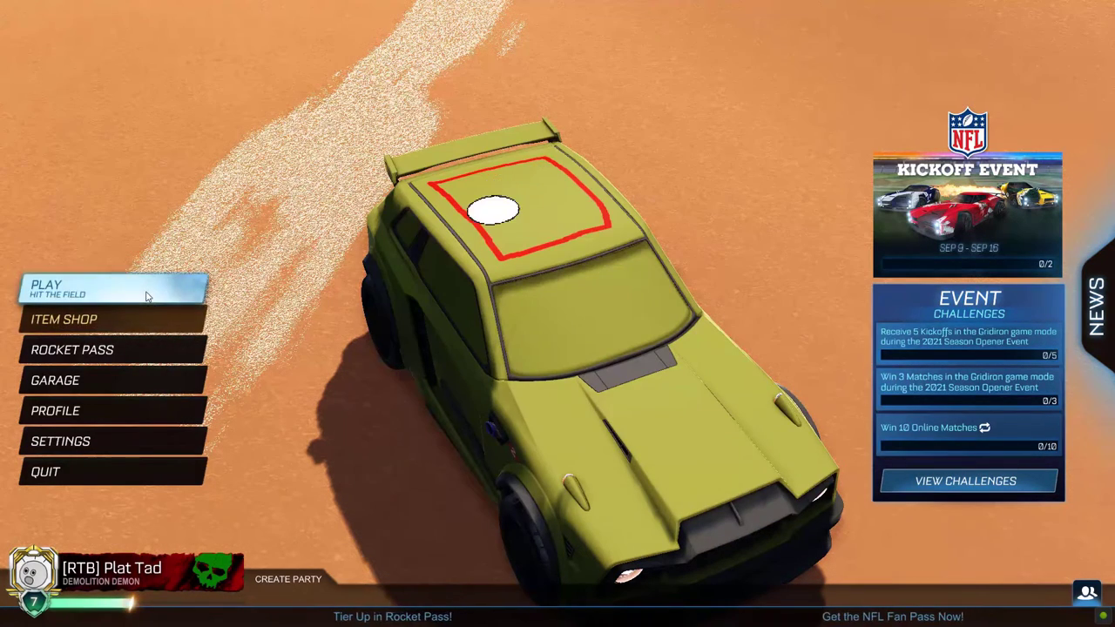
pyautogui.click(145, 376)
pyautogui.click(73, 354)
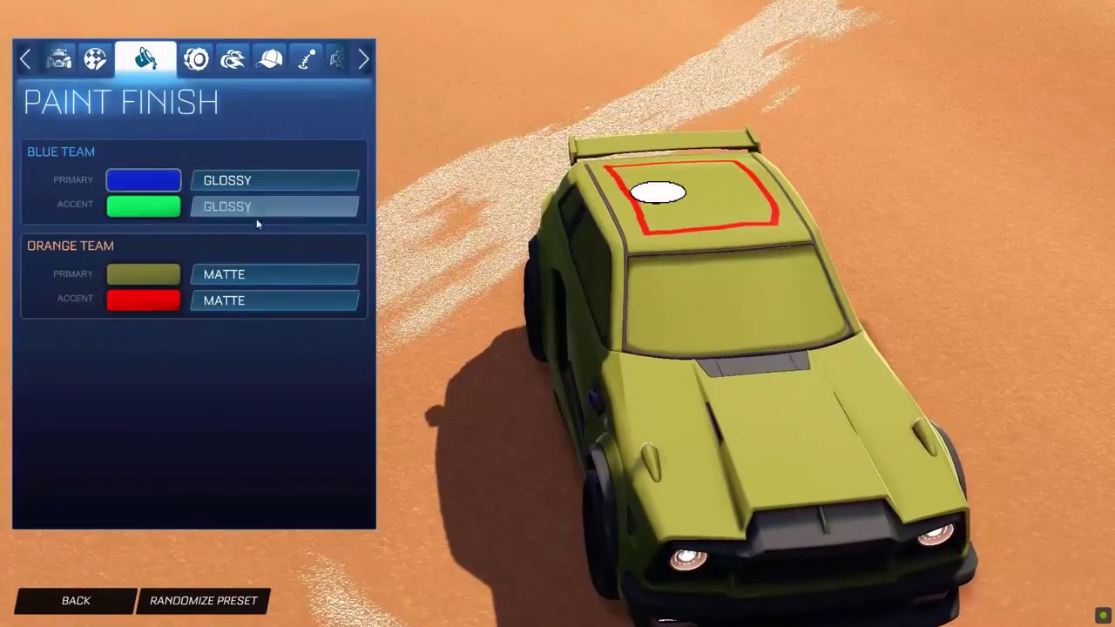
pyautogui.click(271, 273)
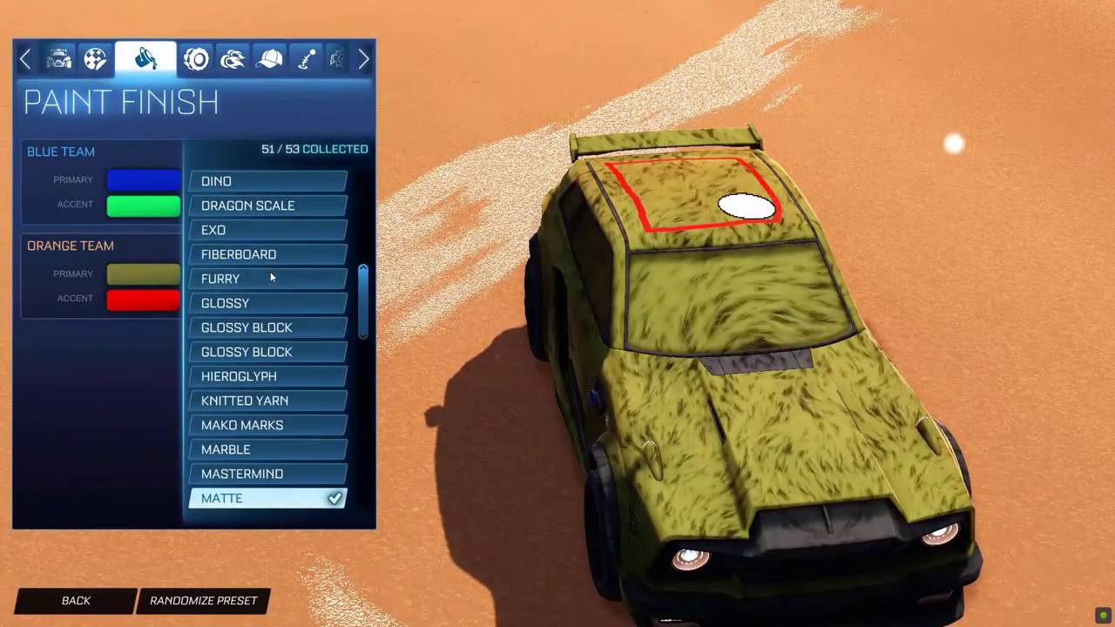
pyautogui.click(263, 451)
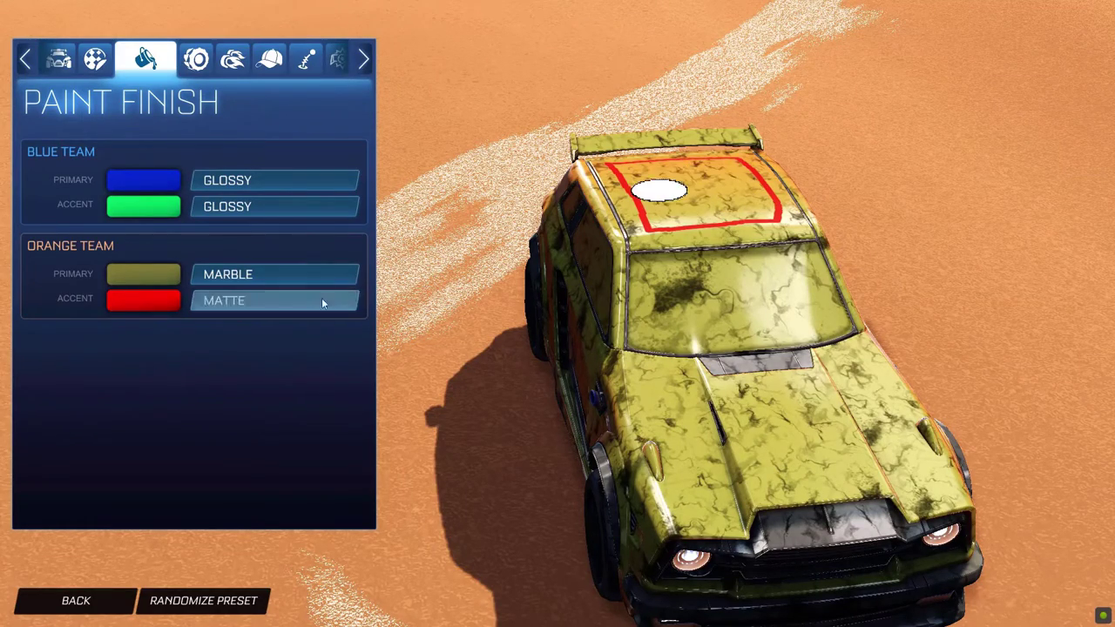
pyautogui.click(284, 277)
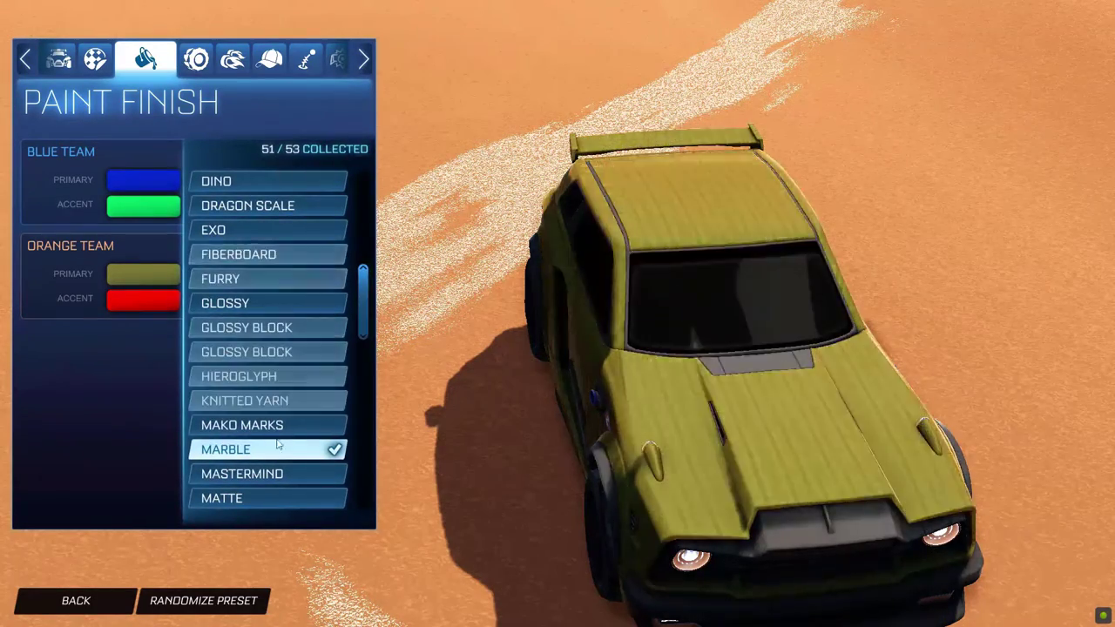
pyautogui.click(250, 471)
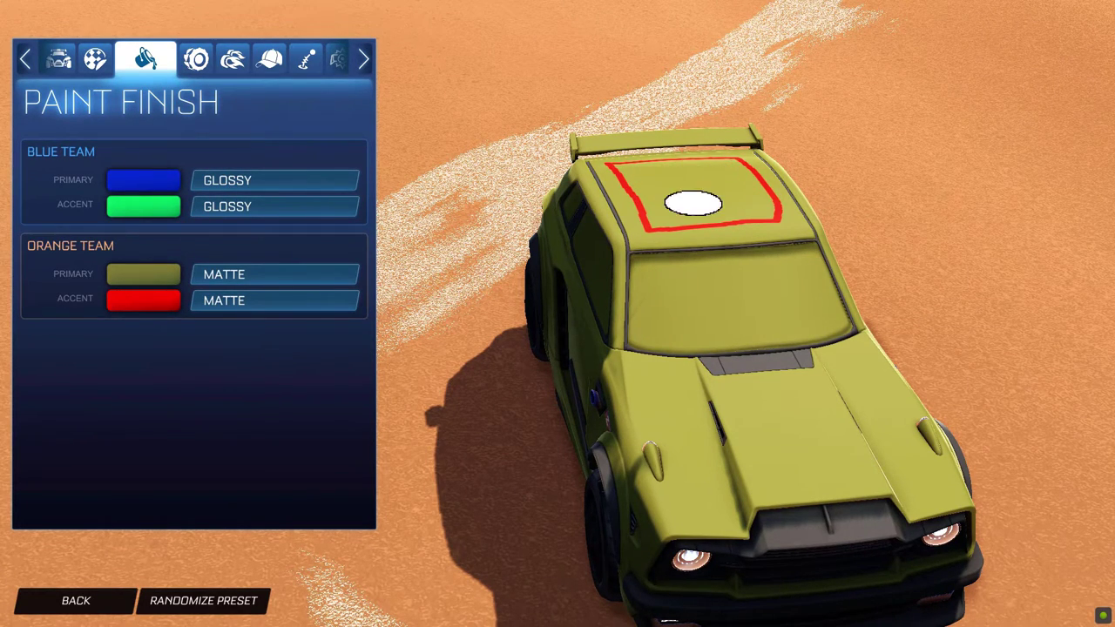
# Switch to the painted folder, view the Tex_0048 camouflage texture full size, and copy its file name
pyautogui.hotkey('alt', 'Tab')
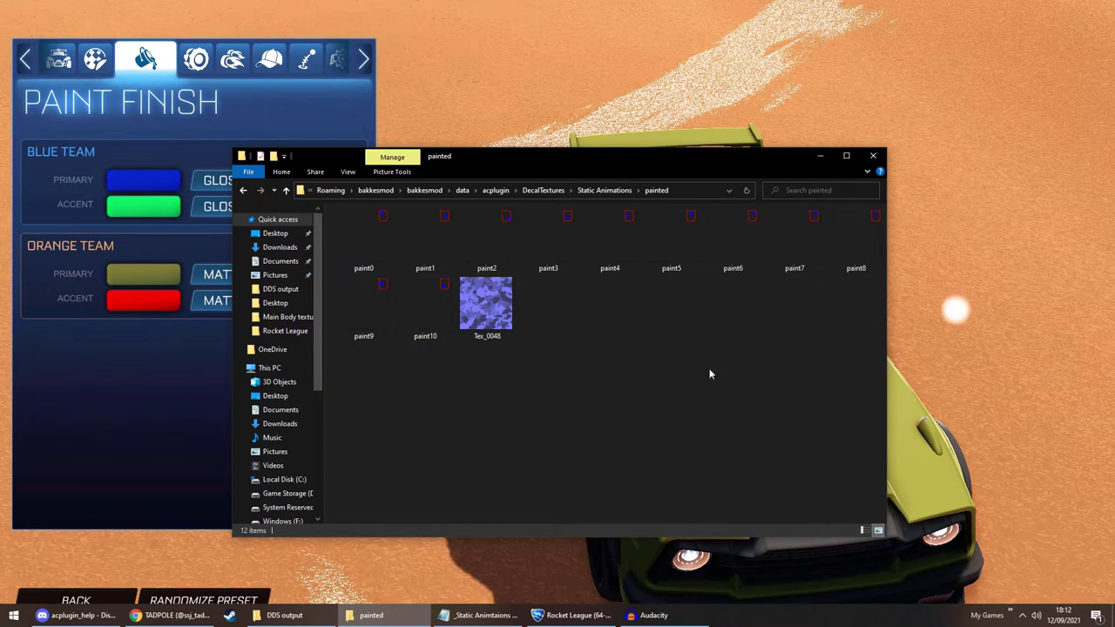
pyautogui.click(498, 313)
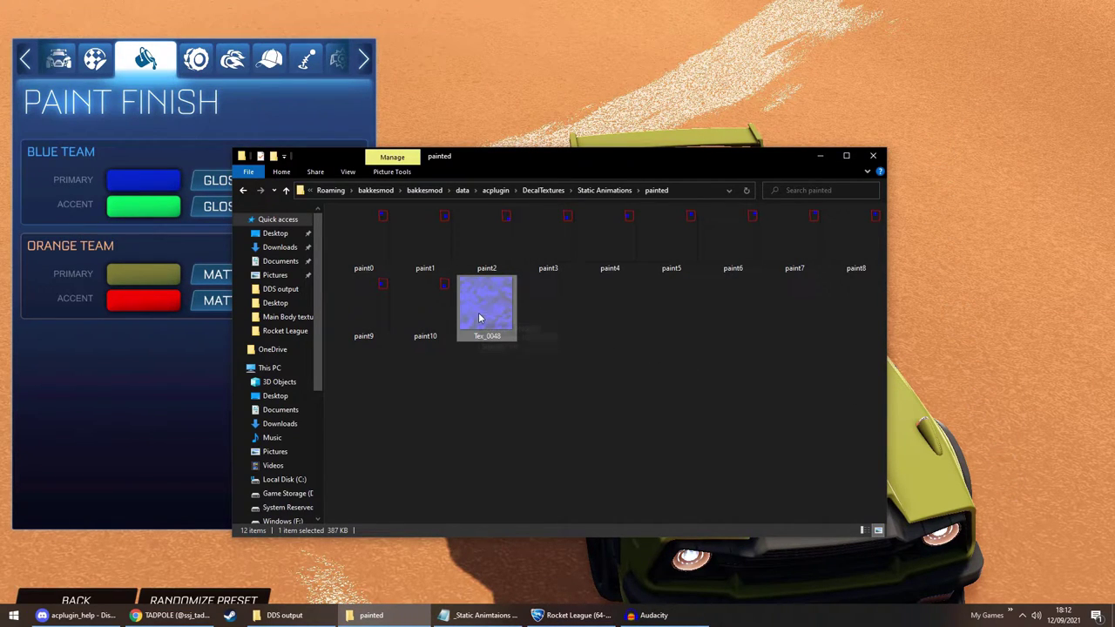
pyautogui.doubleClick(478, 318)
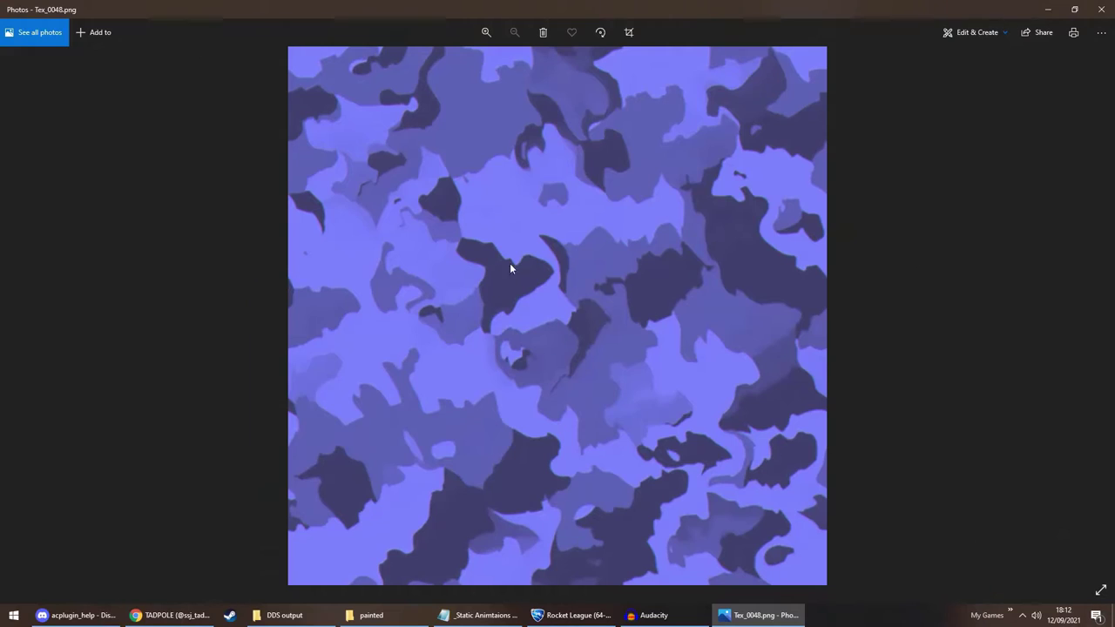
pyautogui.click(1101, 9)
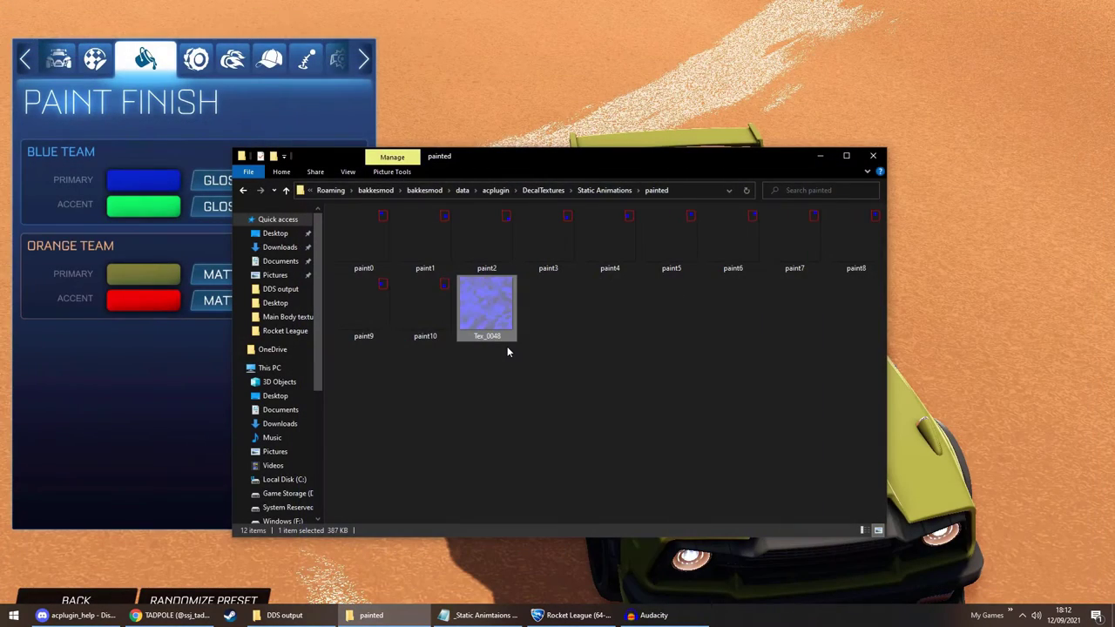
pyautogui.click(493, 337)
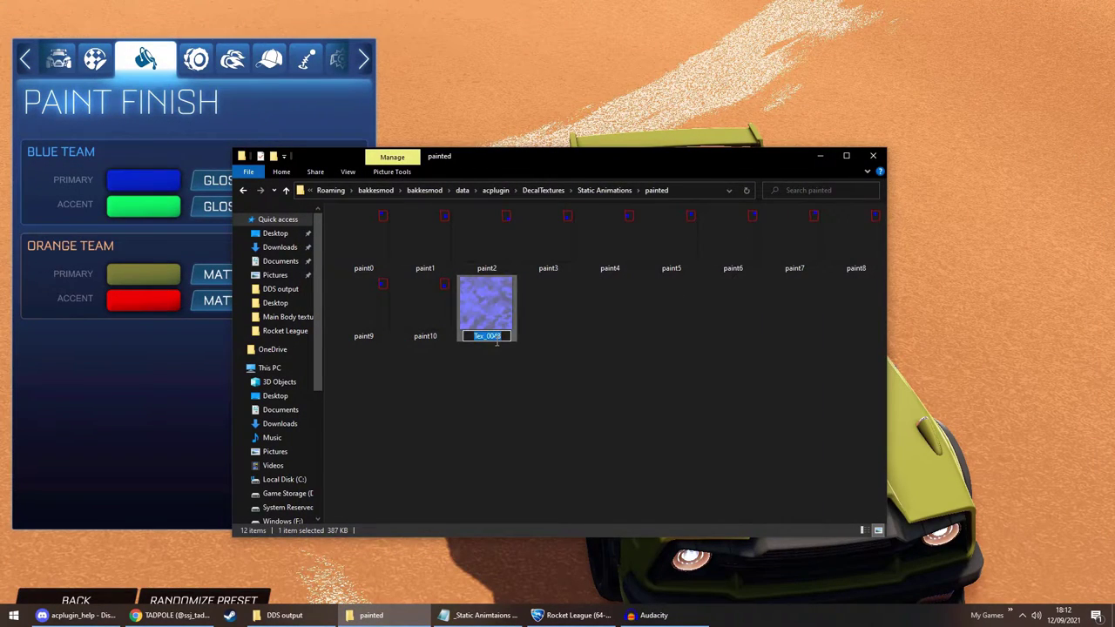
pyautogui.click(575, 347)
# In the _Static Animtaions file, set F1DetailNormal of A-Fennec - paintable to "painted/Tex_0048.png" and save the file
pyautogui.click(483, 615)
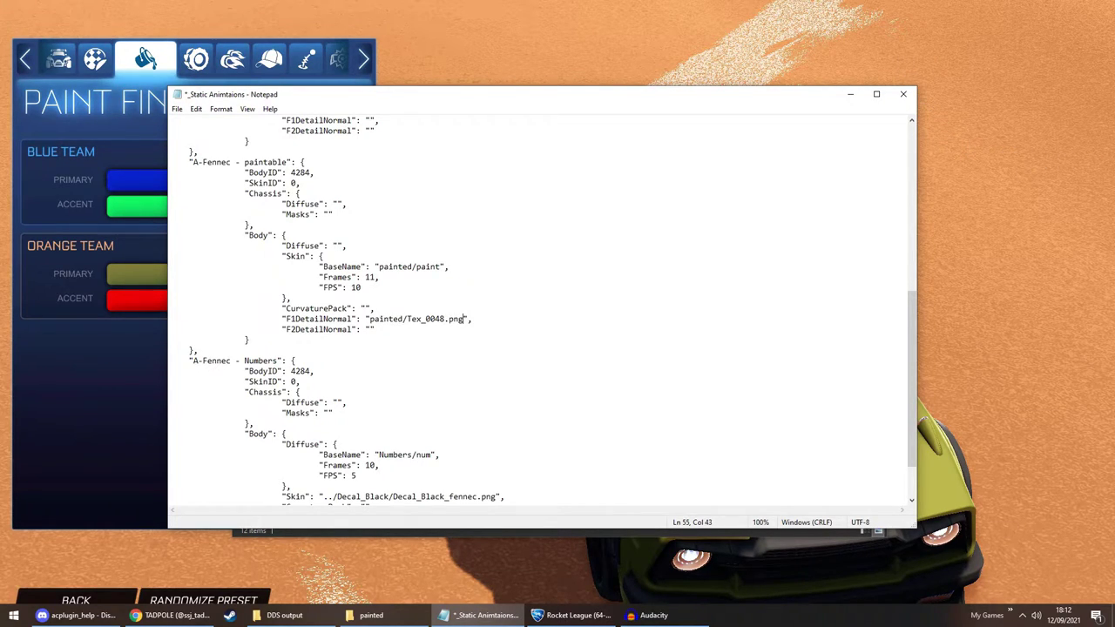
pyautogui.click(177, 109)
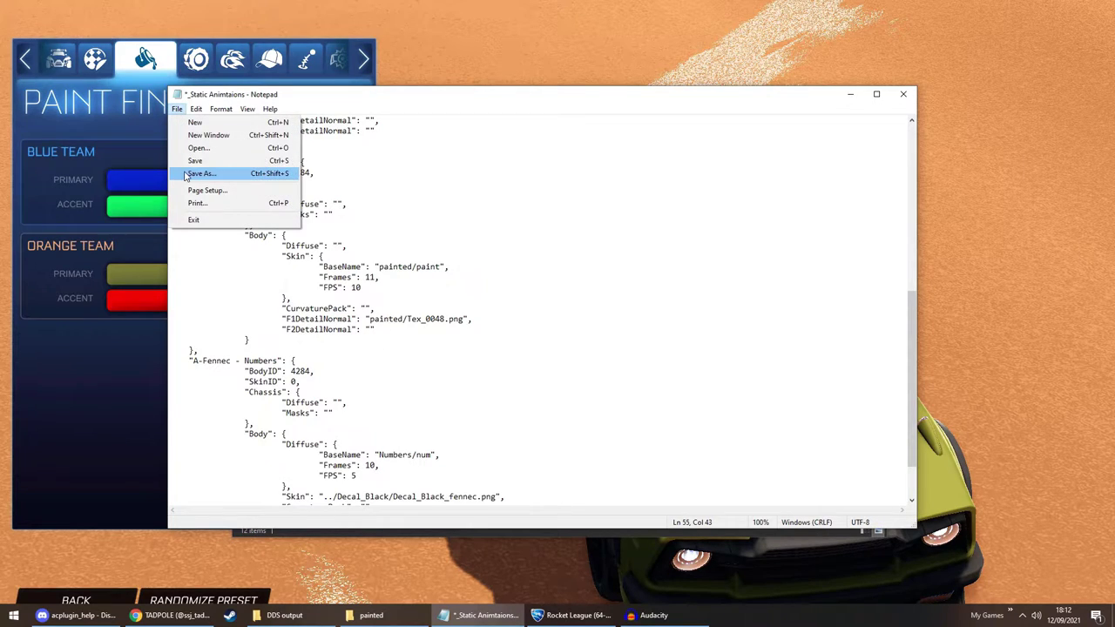
pyautogui.click(192, 161)
# Return to Rocket League and reload the decals with acplugin_reloaddecals in the BakkesMod console to pick up the detail texture
pyautogui.click(577, 78)
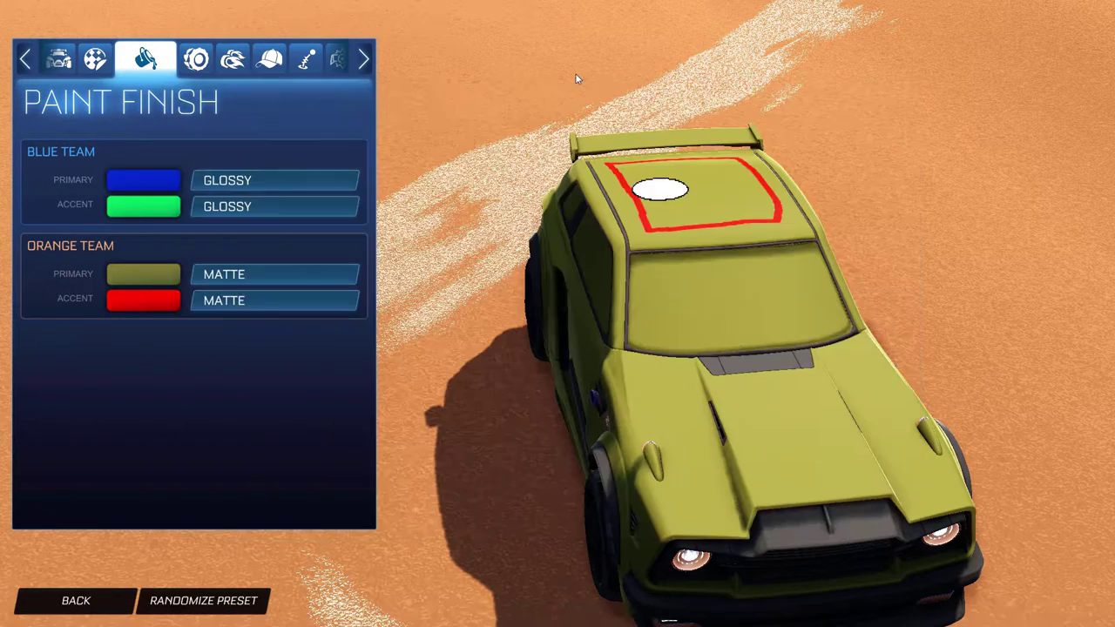
pyautogui.press('F6')
pyautogui.press('Up')
pyautogui.press('Return')
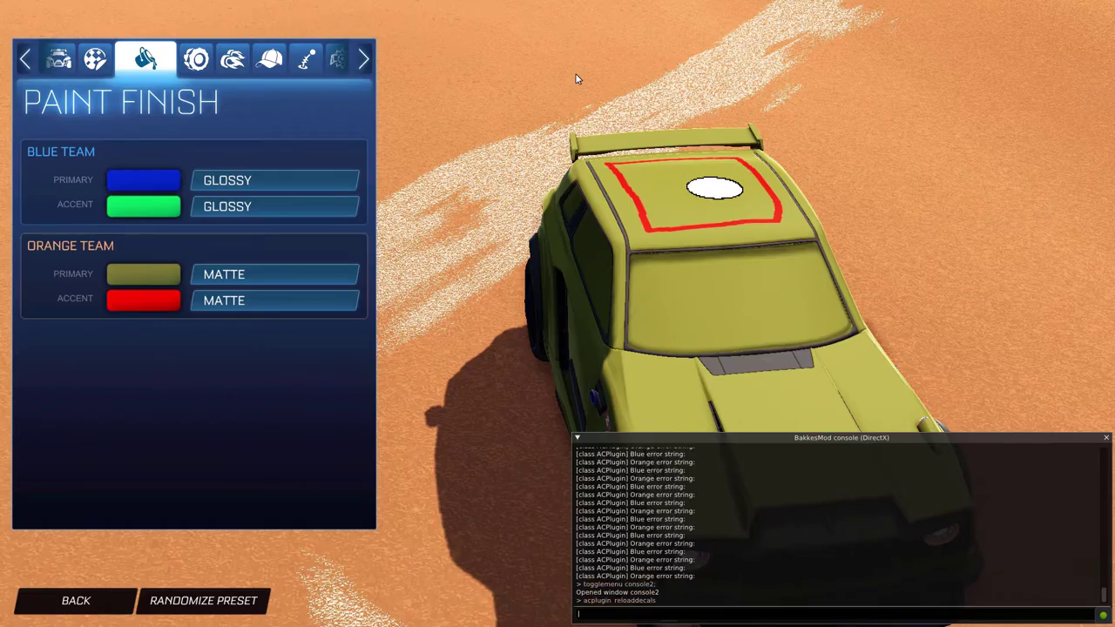
pyautogui.press('F6')
# Leave the garage for the main menu and reapply A-Fennec - paintable as the orange decal in the AlphaConsole cosmetics settings
pyautogui.press('Escape')
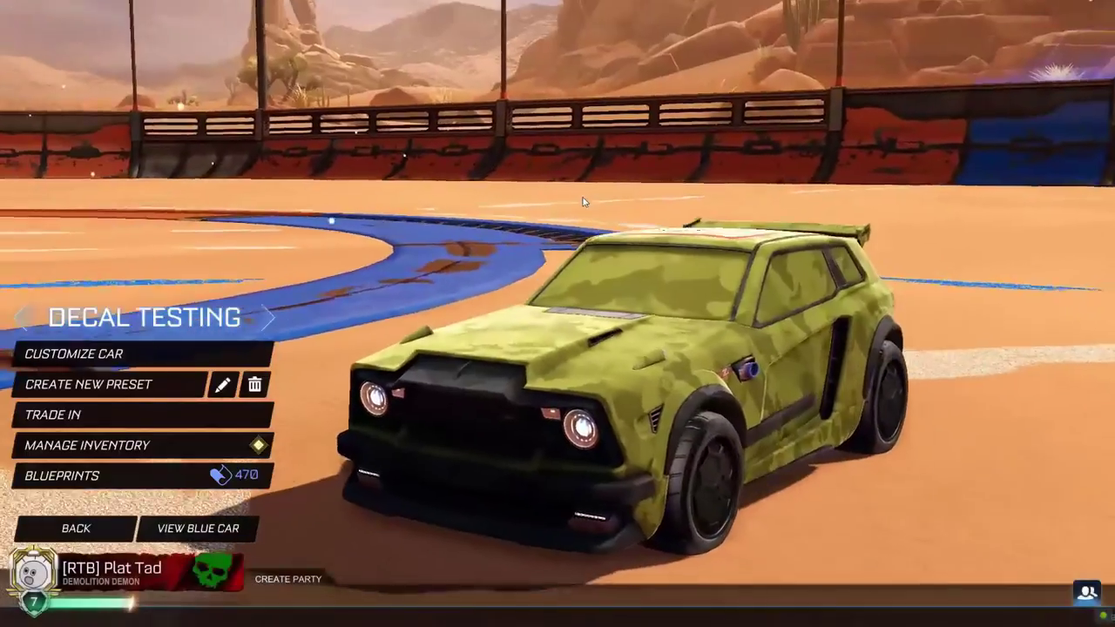
pyautogui.press('Escape')
pyautogui.press('F5')
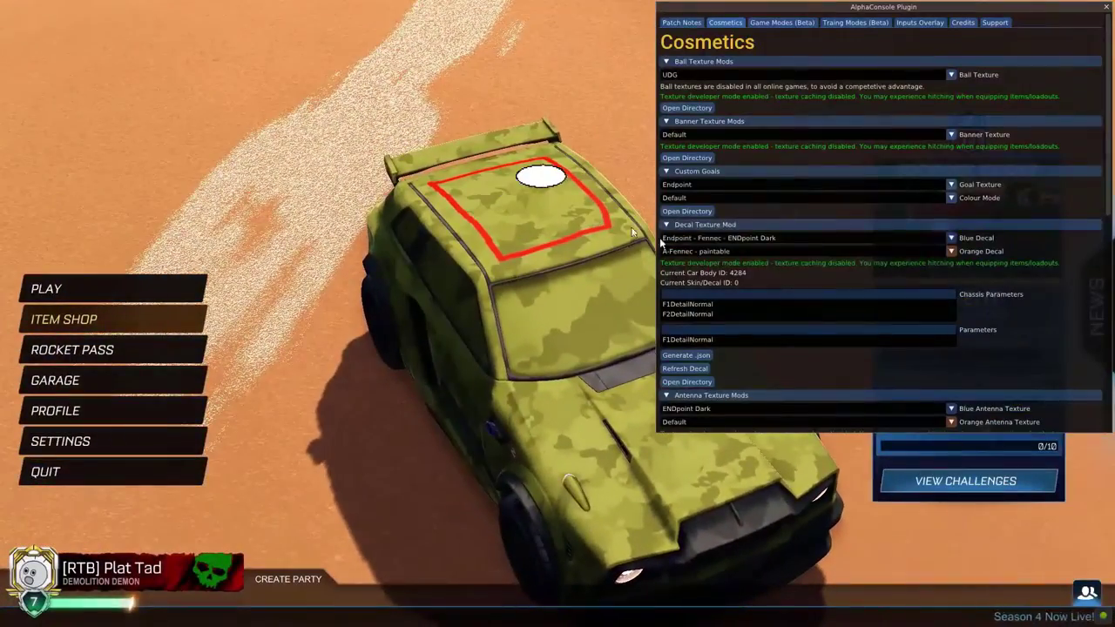
pyautogui.click(710, 252)
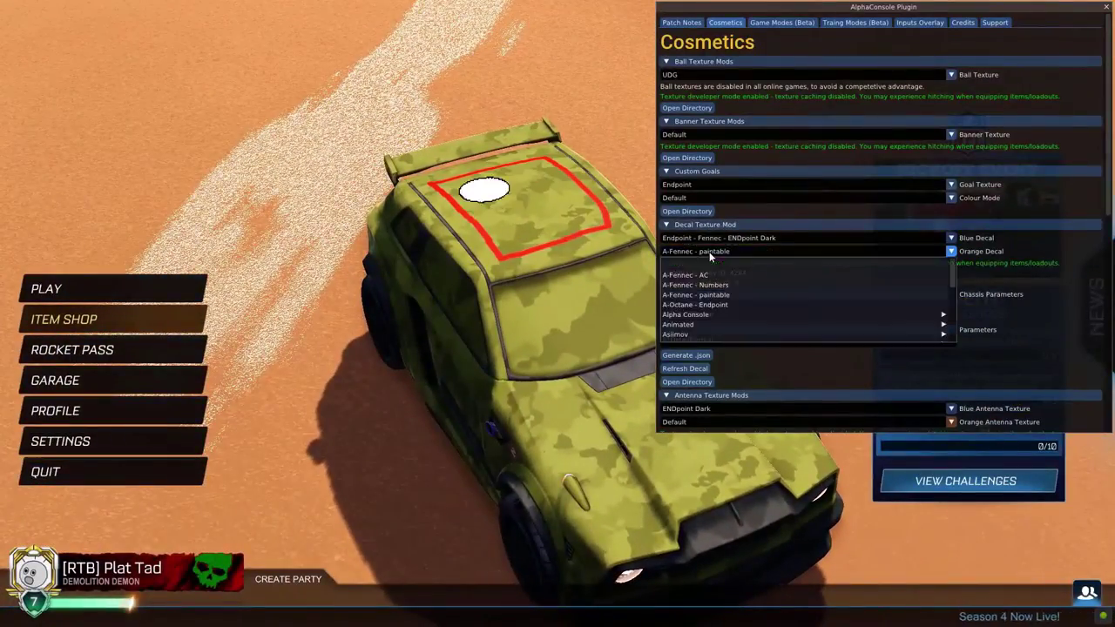
pyautogui.click(716, 298)
pyautogui.press('F5')
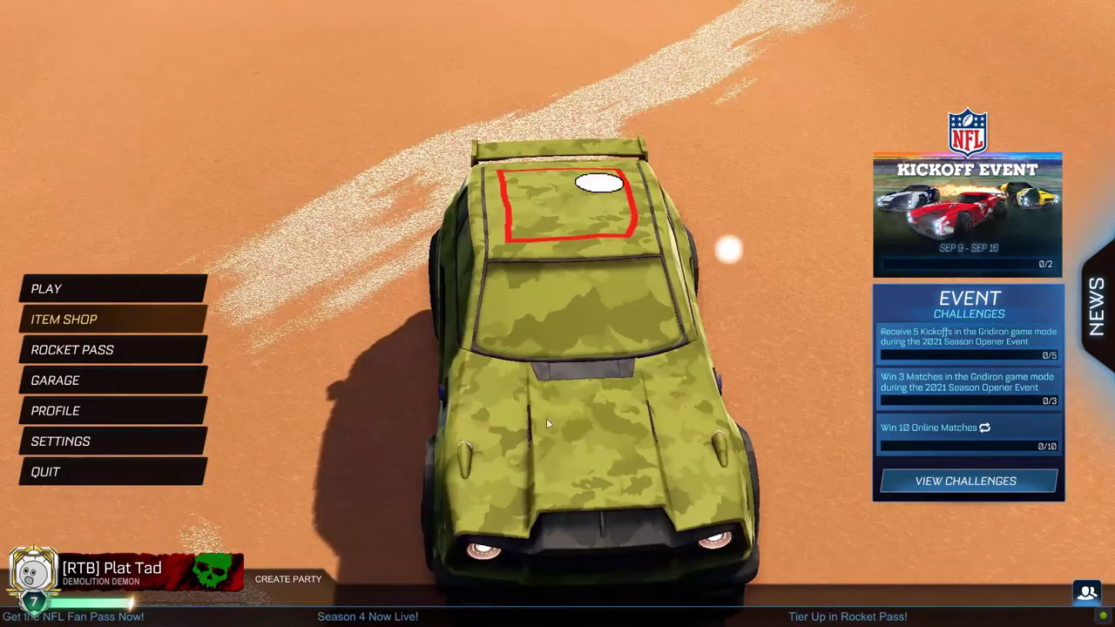
# Review the F1DetailNormal and F2DetailNormal entries in the Notepad file and examine the camouflaged Fennec in Rocket League from other angles
pyautogui.hotkey('alt', 'Tab')
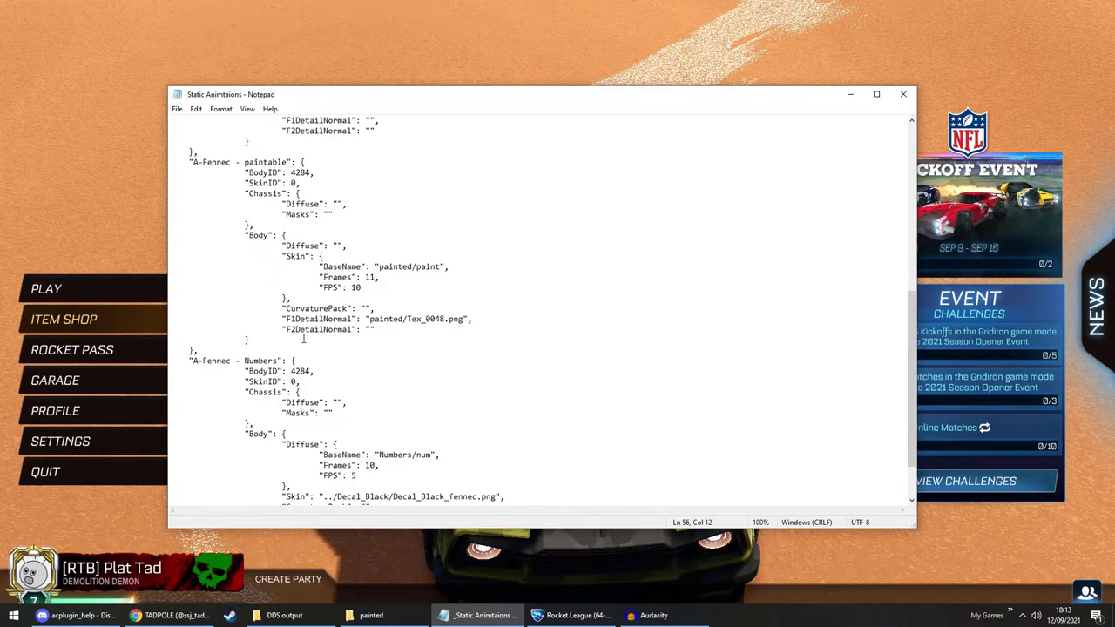
pyautogui.hotkey('alt', 'Tab')
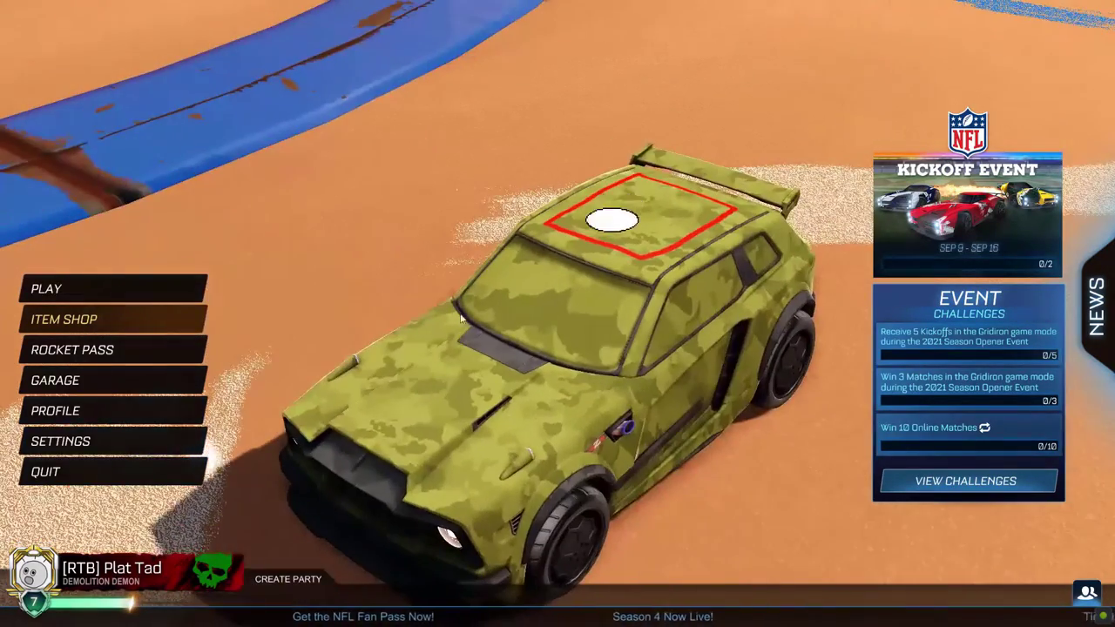
pyautogui.moveTo(462, 319); pyautogui.dragTo(539, 395)
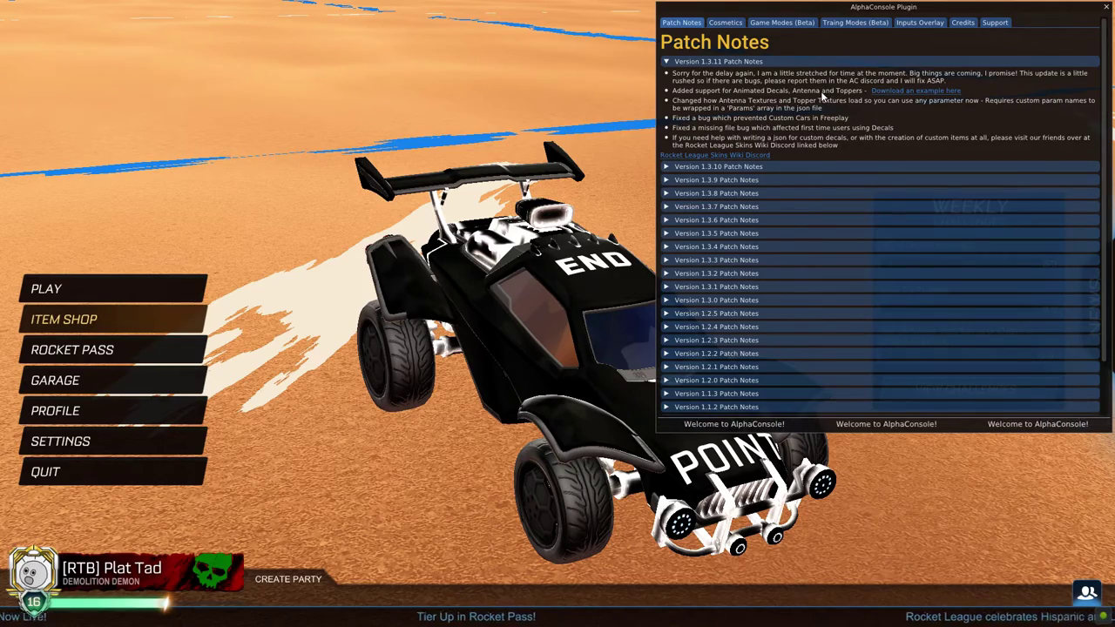
# Rotate the view around the END POINT decal on the car and turn off the game filter that removes the HUD
pyautogui.moveTo(488, 374); pyautogui.dragTo(581, 371)
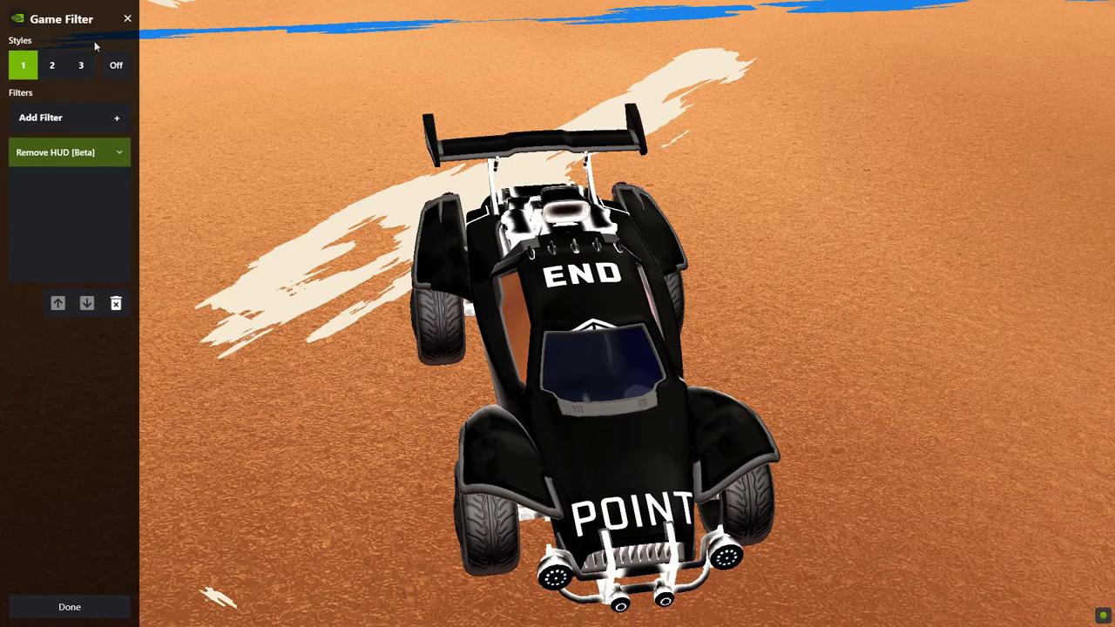
pyautogui.click(116, 66)
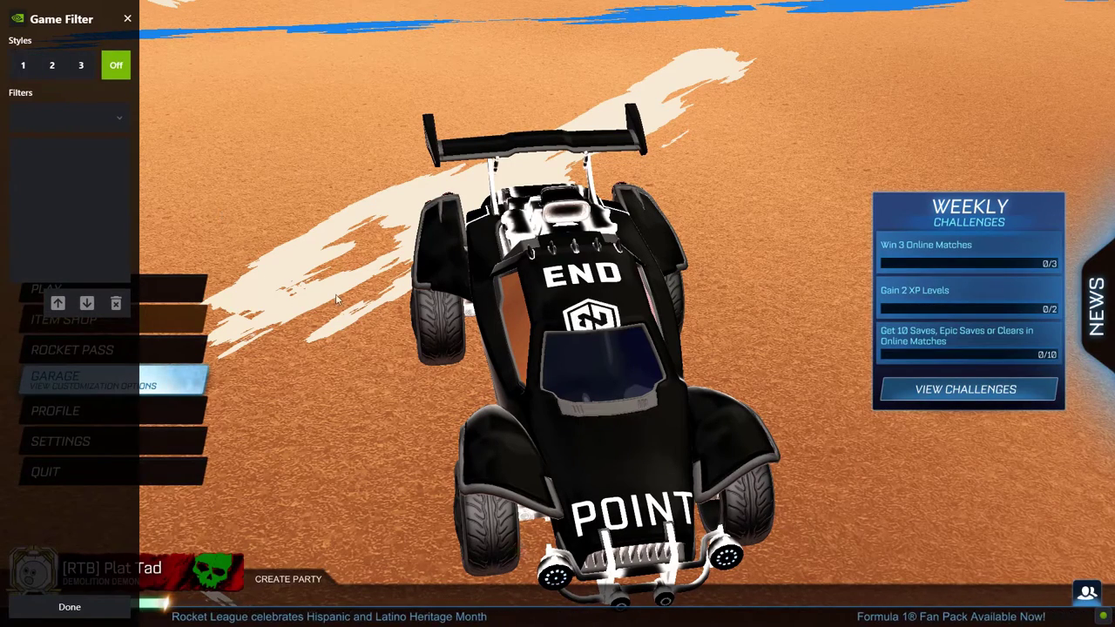
# Close the game filter overlay and reload the decals with acplugin_reloaddecals in the BakkesMod console
pyautogui.hotkey('alt', 'F3')
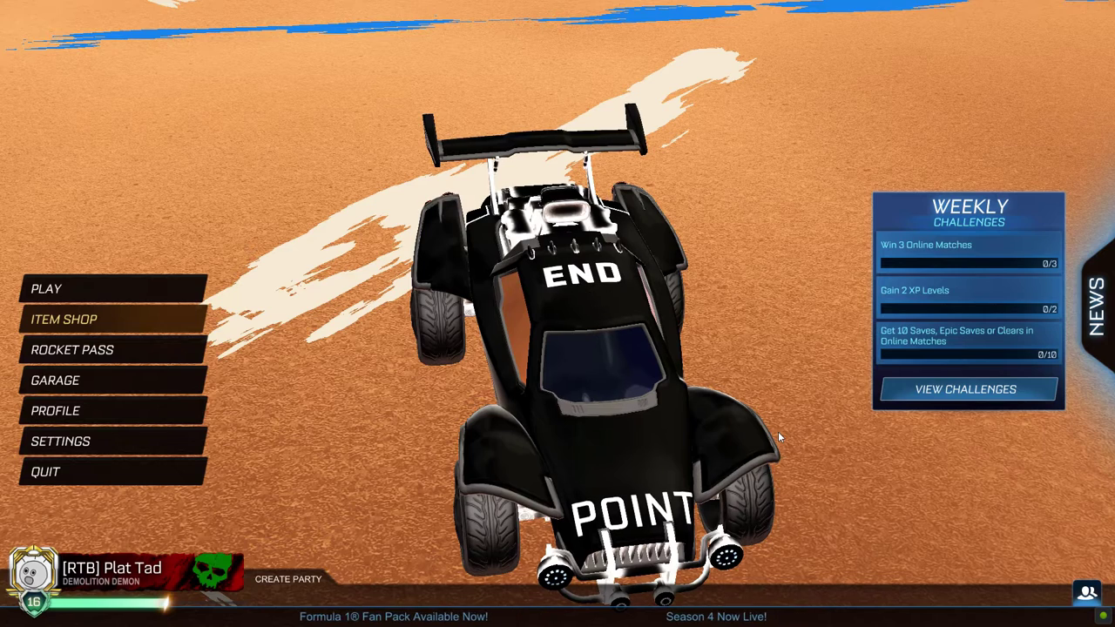
pyautogui.press('F6')
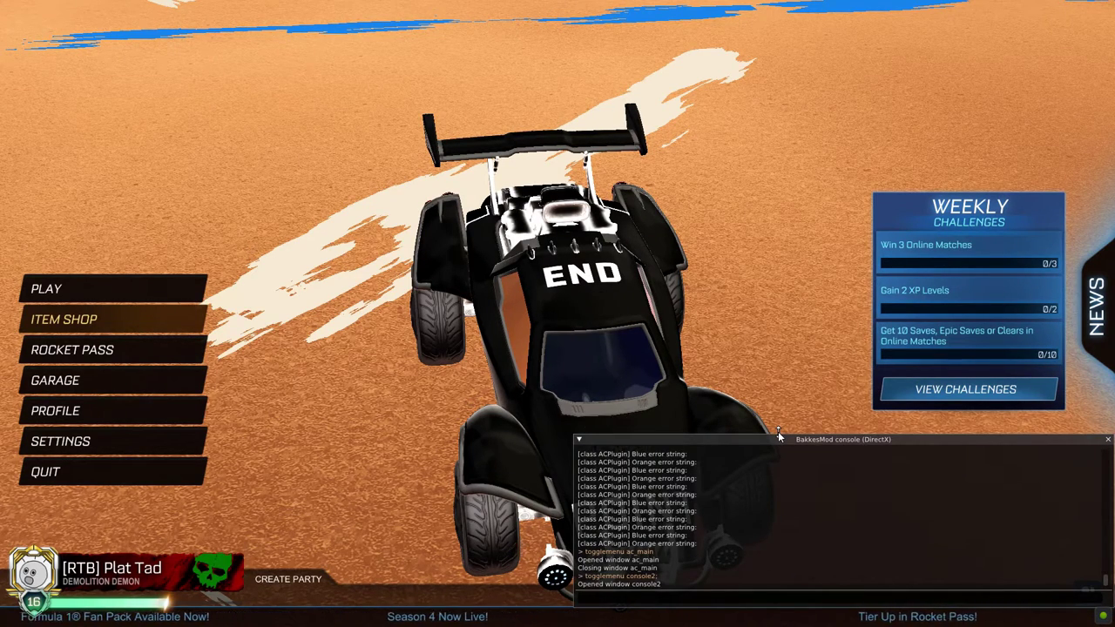
pyautogui.write('acplugin_reloaddecals')
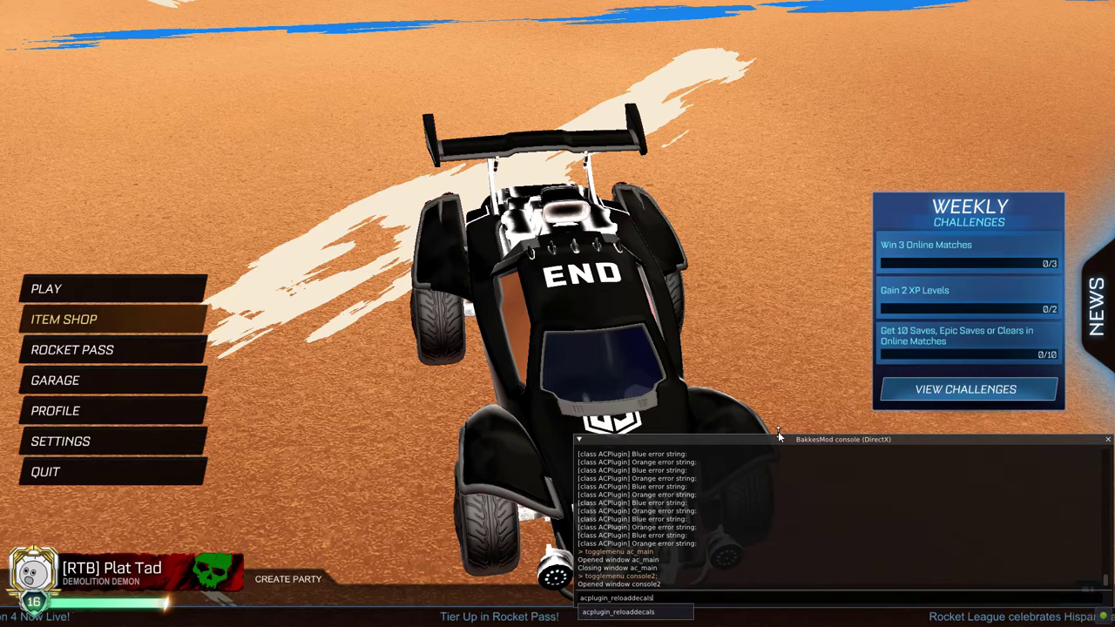
pyautogui.press('Return')
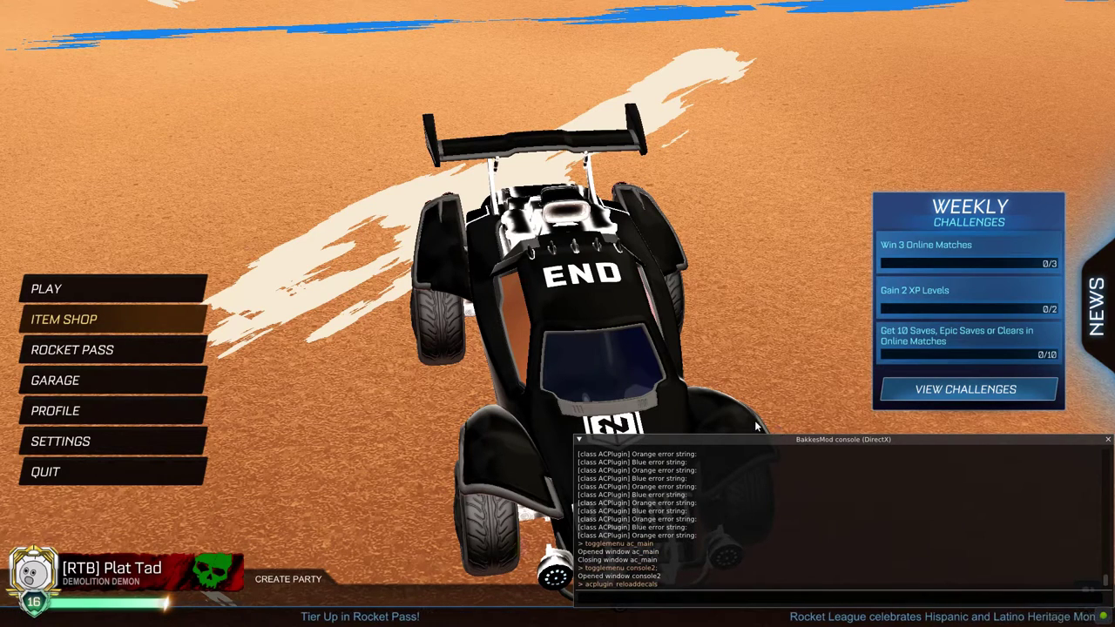
pyautogui.press('F6')
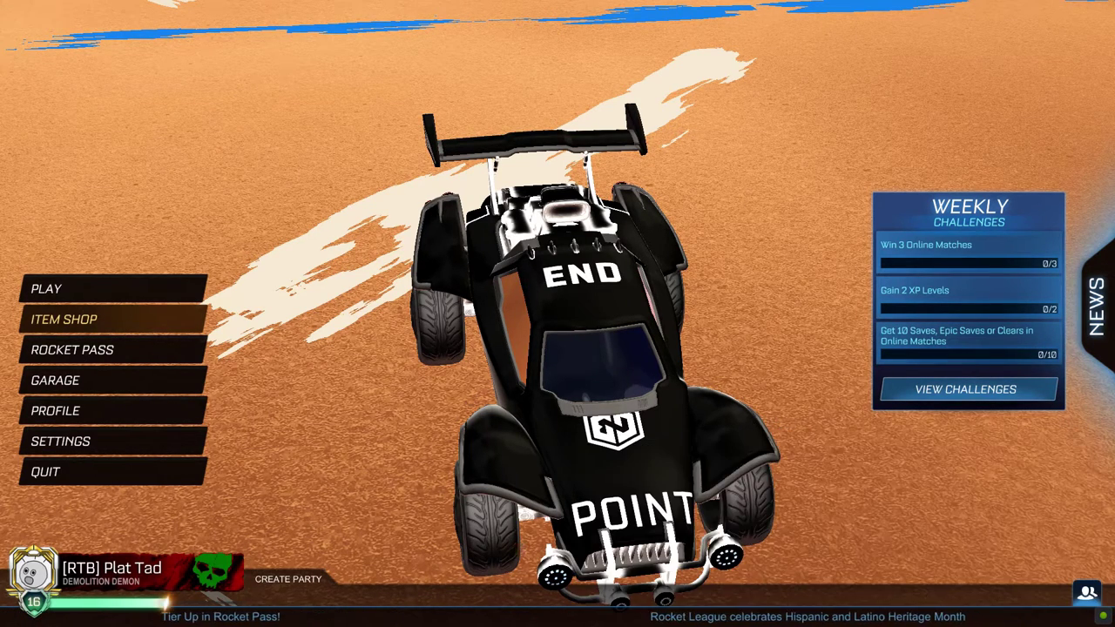
# Reapply A-Octane - Endpoint from Static Animations as the orange decal in the AlphaConsole cosmetics settings and close the plugin window
pyautogui.press('F5')
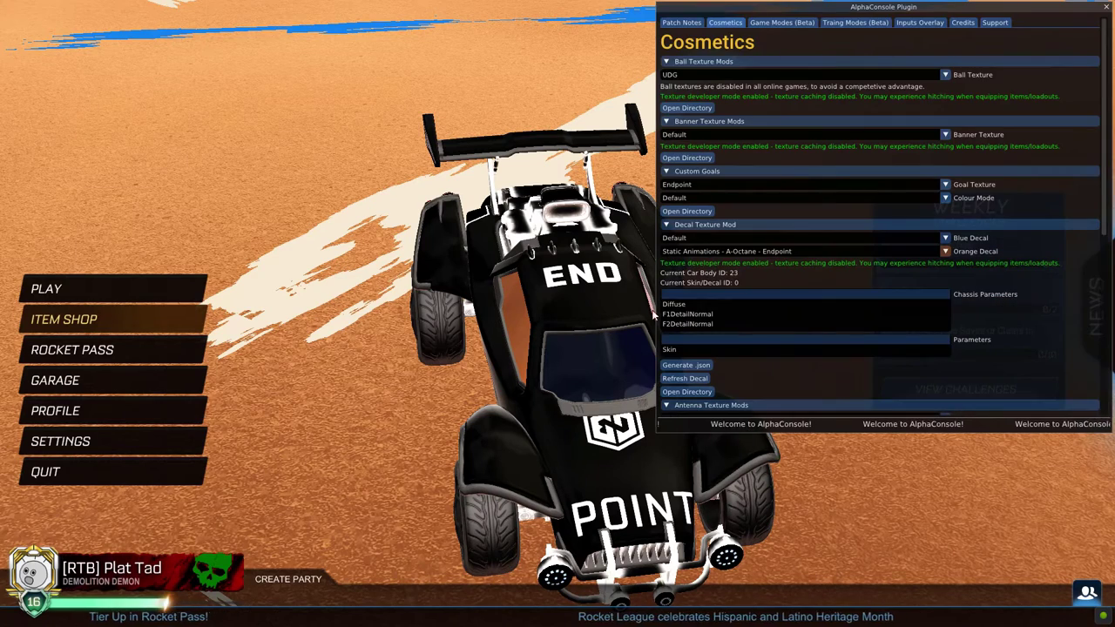
pyautogui.click(691, 254)
pyautogui.scroll(-3, 733, 301)
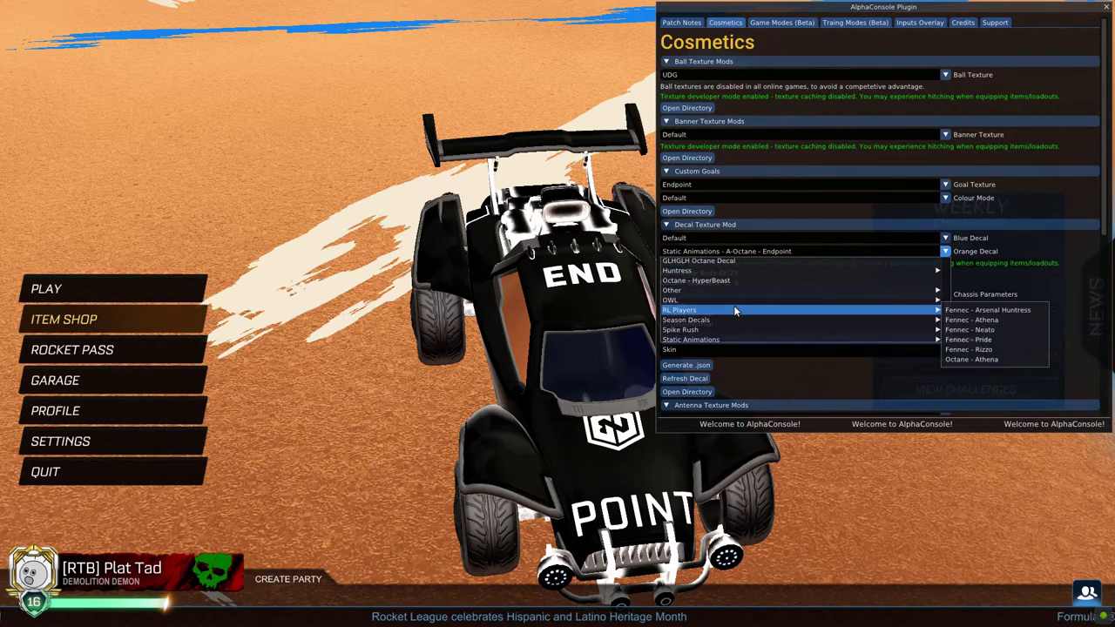
pyautogui.moveTo(734, 314)
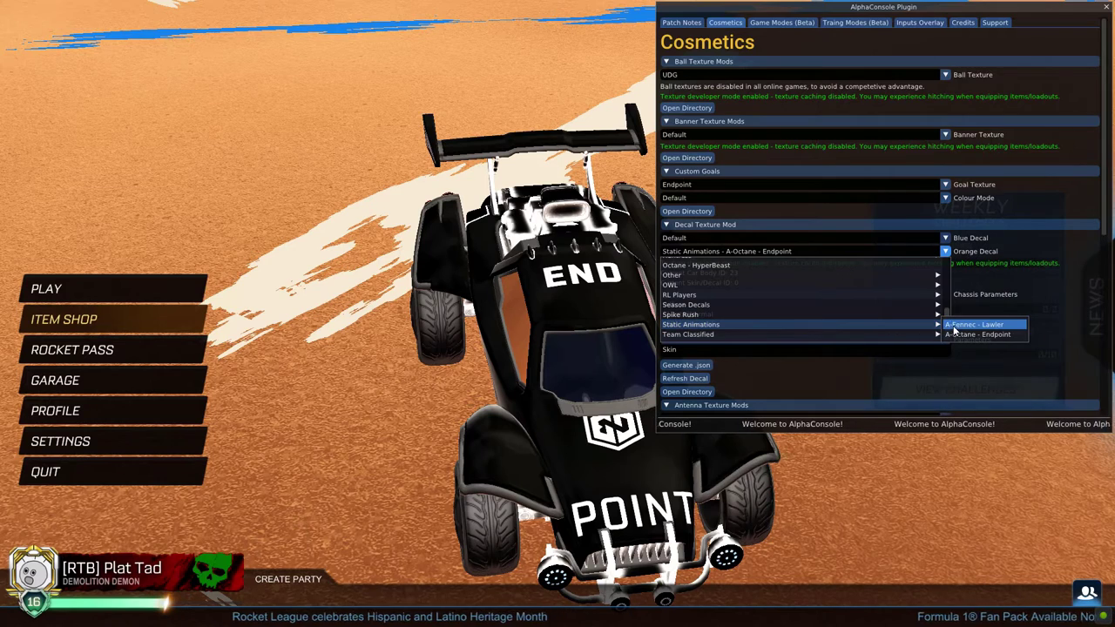
pyautogui.click(961, 335)
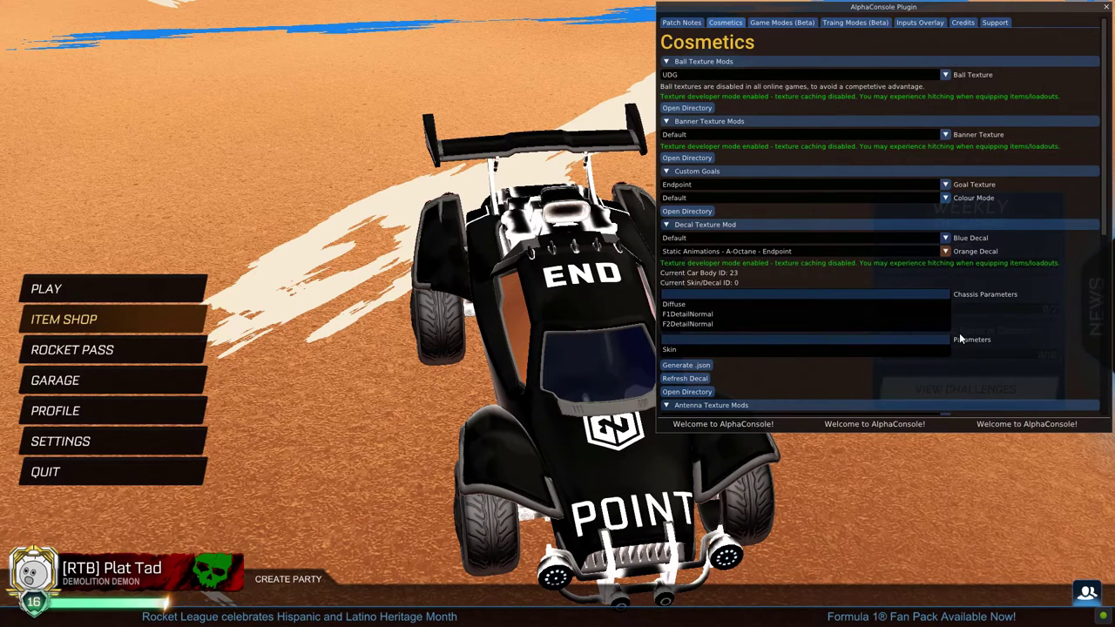
pyautogui.press('Escape')
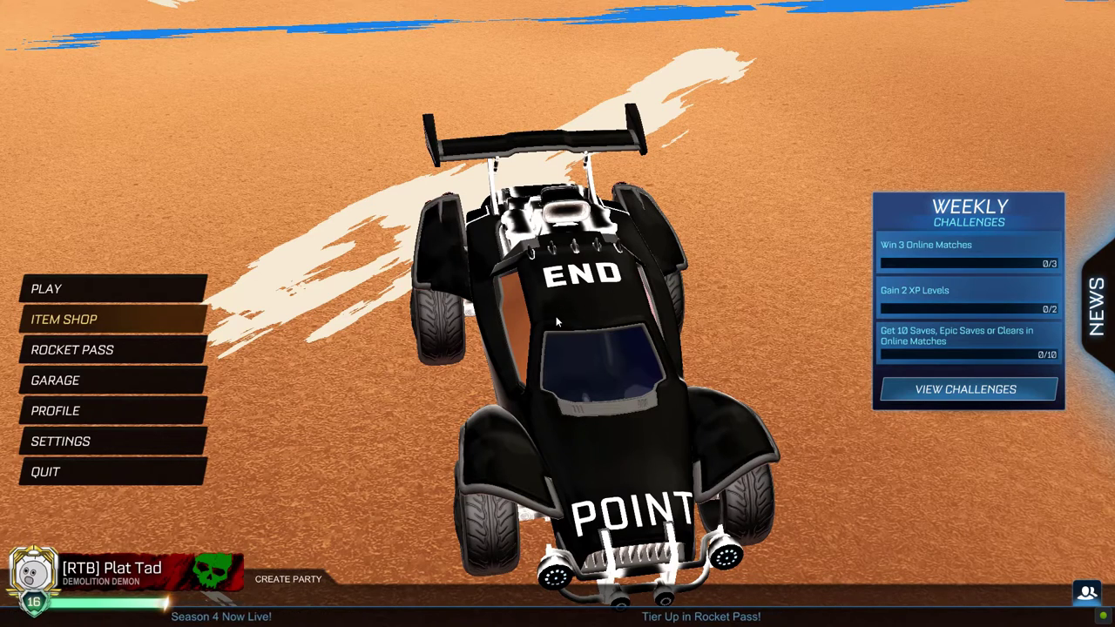
# Reopen the AlphaConsole cosmetics settings and refresh the Endpoint decal on the car
pyautogui.press('F5')
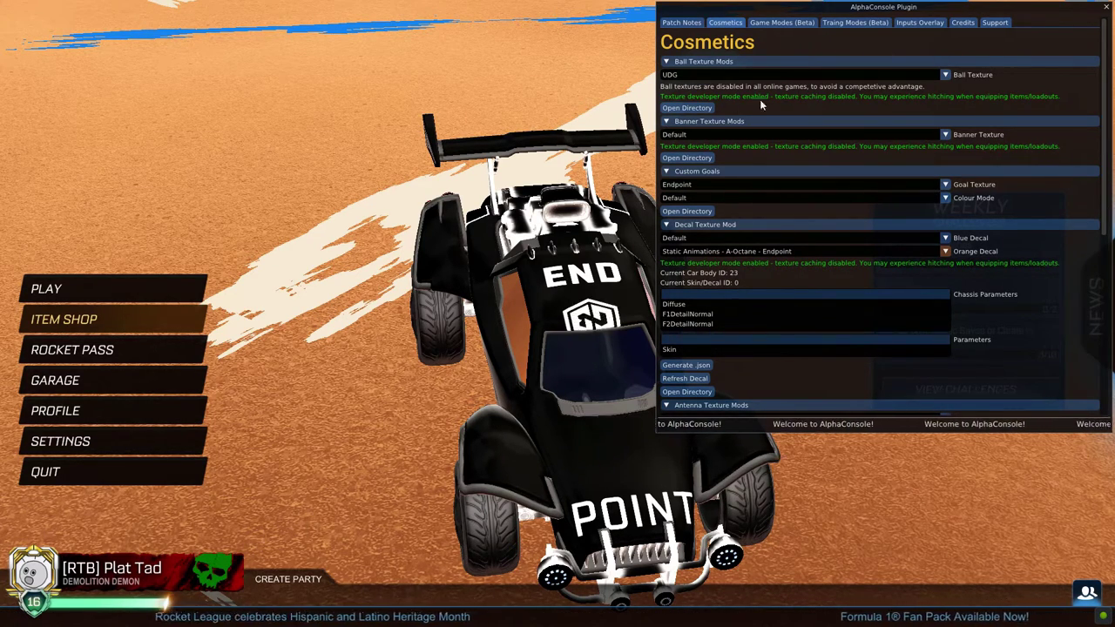
pyautogui.click(699, 378)
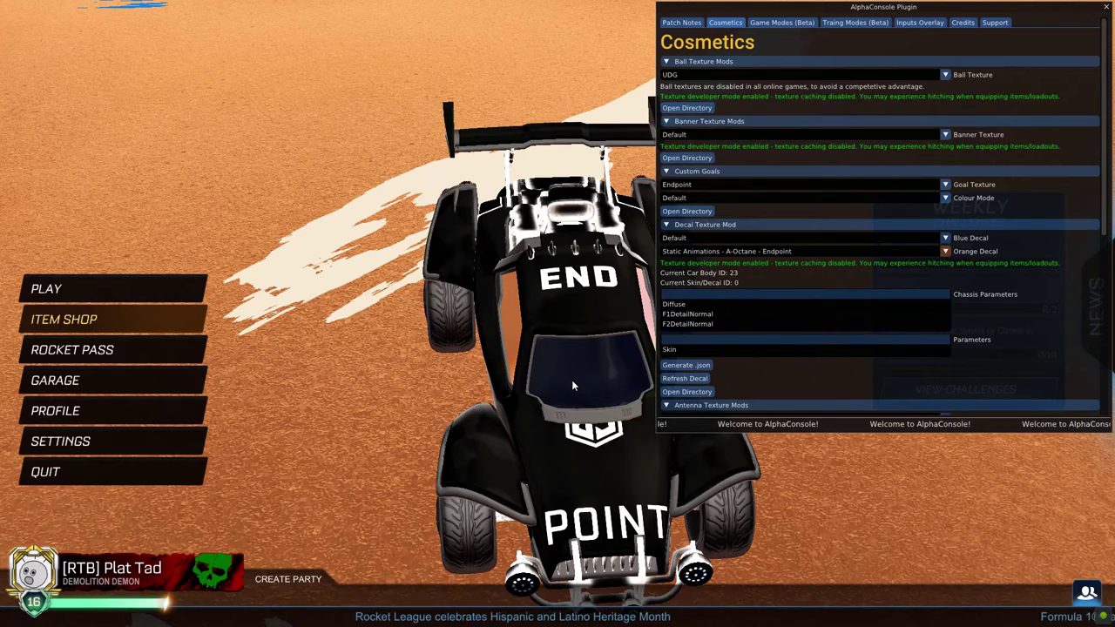
pyautogui.click(685, 380)
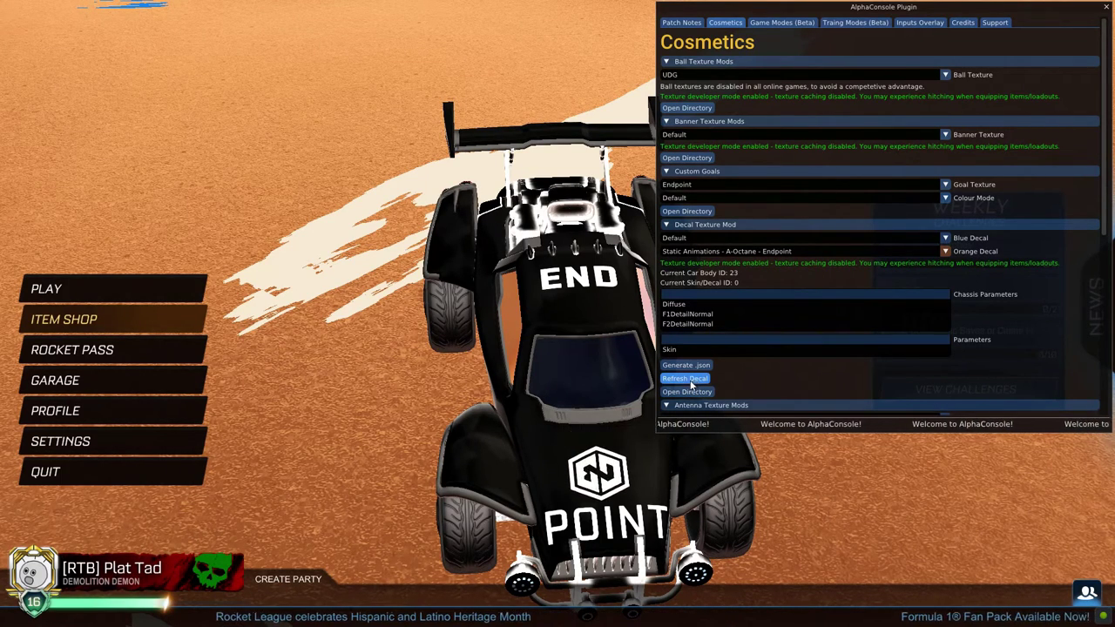
# Recall the acplugin_reloaddecals command in the BakkesMod console and close the console without running it
pyautogui.press('F6')
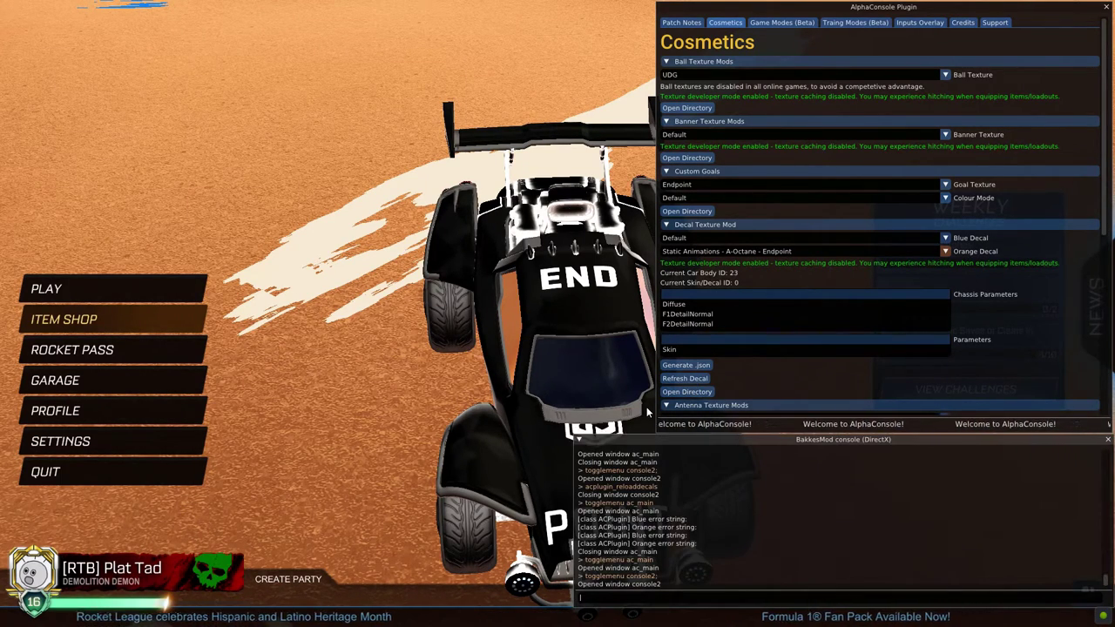
pyautogui.press('Up')
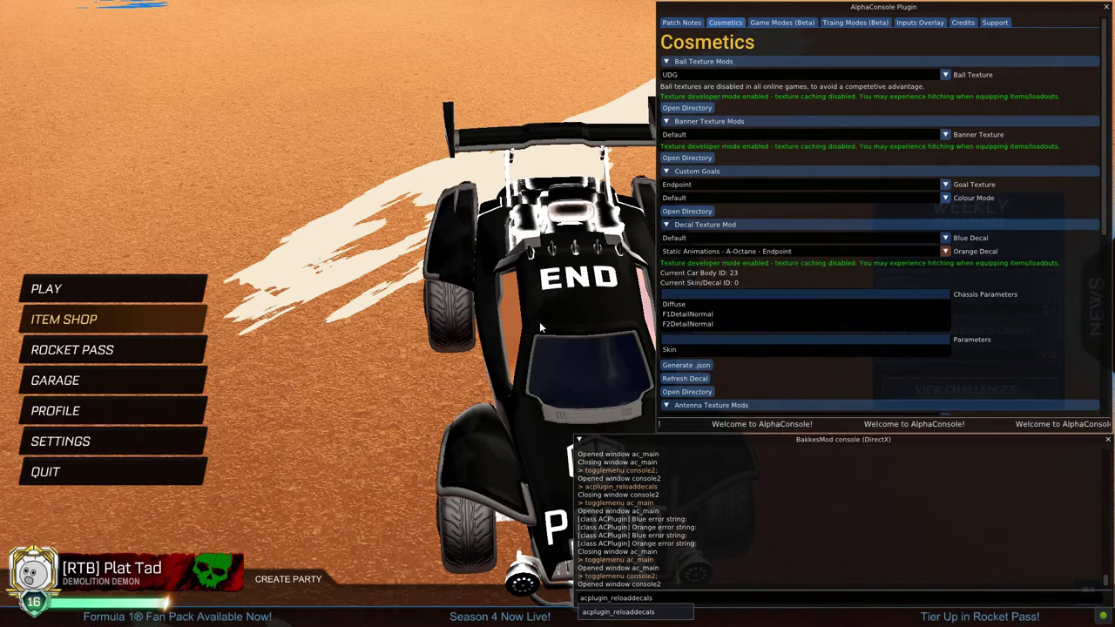
pyautogui.press('Escape')
pyautogui.press('F2')
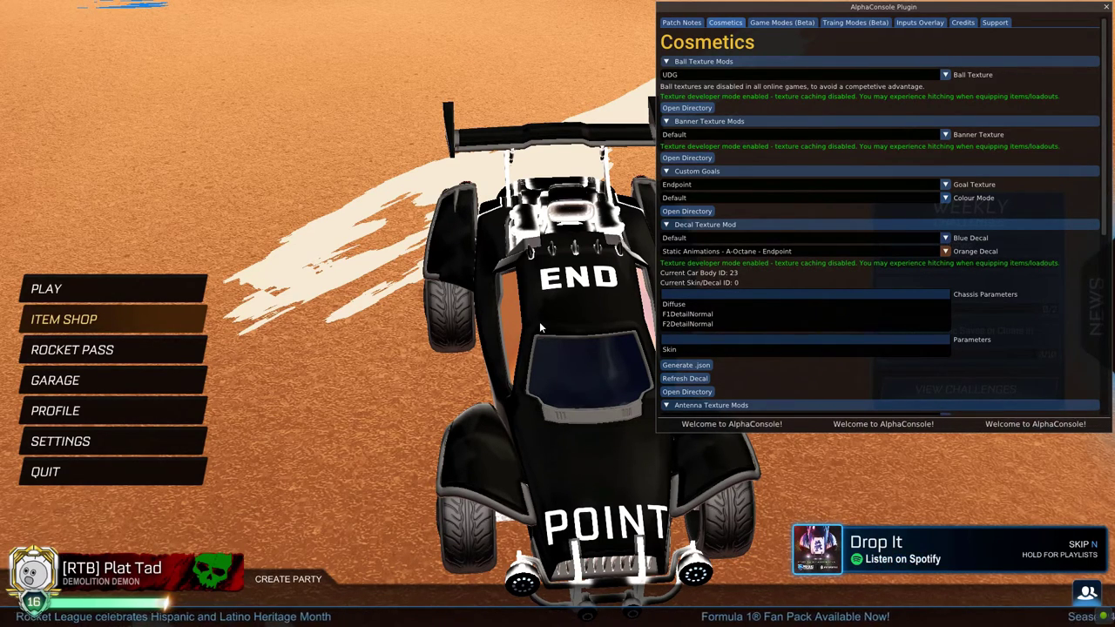
# Show the Version 1.3.11 patch notes in the AlphaConsole plugin
pyautogui.click(680, 23)
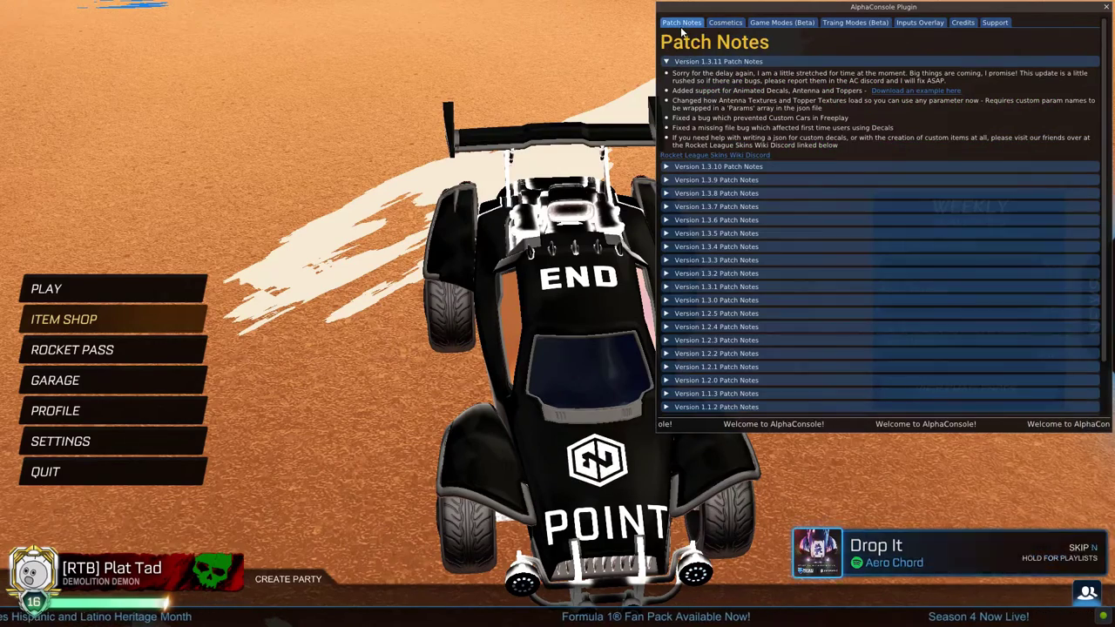